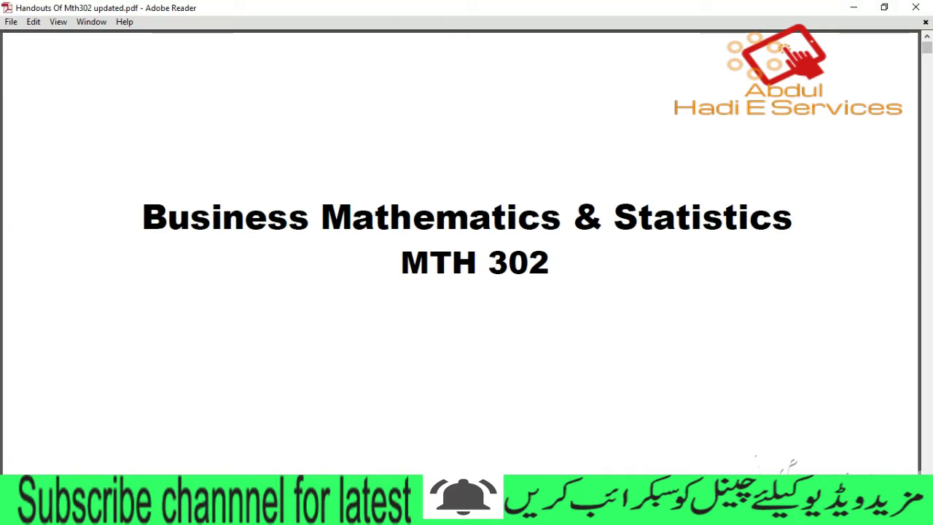
Scroll the MTH 302 handout from its title page, past the table of contents, to Course Overview.
{"action": "scroll", "coordinate": [467, 252], "scroll_direction": "down", "scroll_amount": 1}
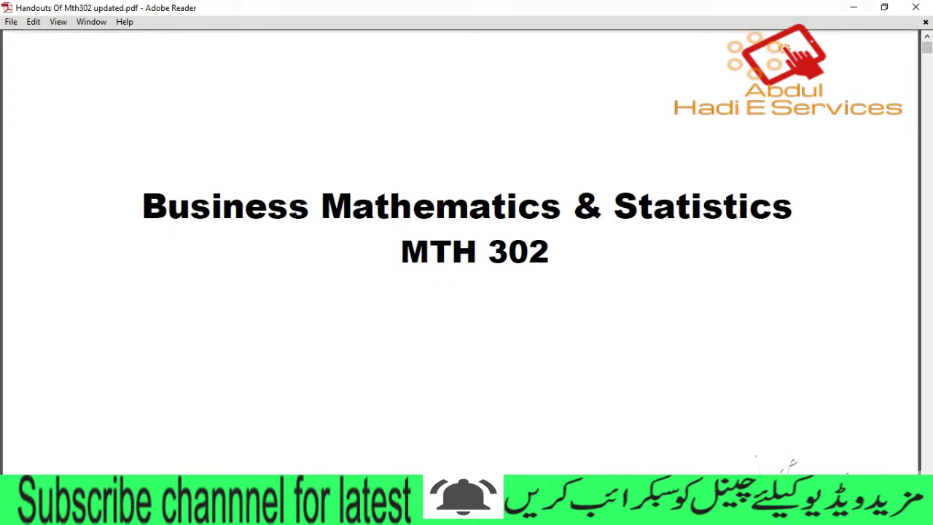
{"action": "scroll", "coordinate": [467, 252], "scroll_direction": "down", "scroll_amount": 2}
{"action": "scroll", "coordinate": [467, 252], "scroll_direction": "down", "scroll_amount": 5}
{"action": "scroll", "coordinate": [467, 251], "scroll_direction": "down", "scroll_amount": 5}
{"action": "scroll", "coordinate": [467, 252], "scroll_direction": "down", "scroll_amount": 8}
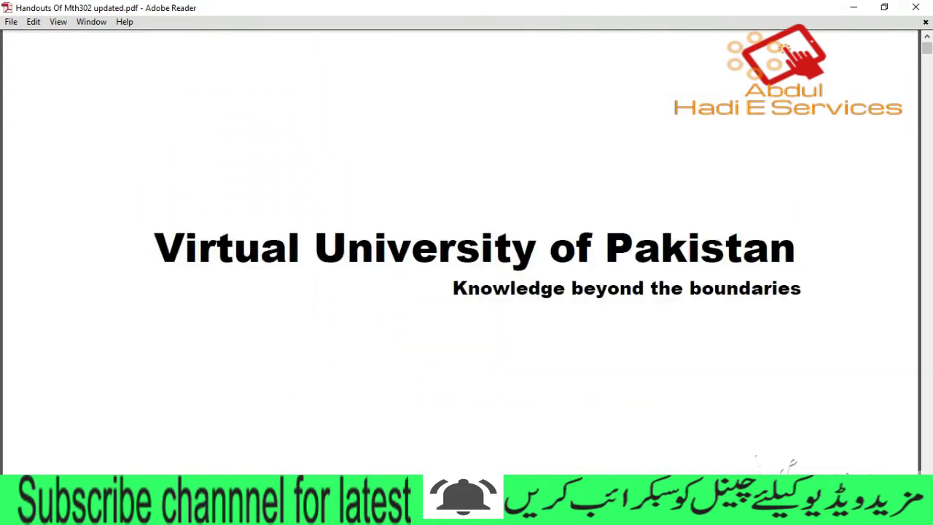
{"action": "scroll", "coordinate": [466, 252], "scroll_direction": "down", "scroll_amount": 3}
{"action": "scroll", "coordinate": [466, 252], "scroll_direction": "down", "scroll_amount": 1}
{"action": "scroll", "coordinate": [467, 252], "scroll_direction": "down", "scroll_amount": 5}
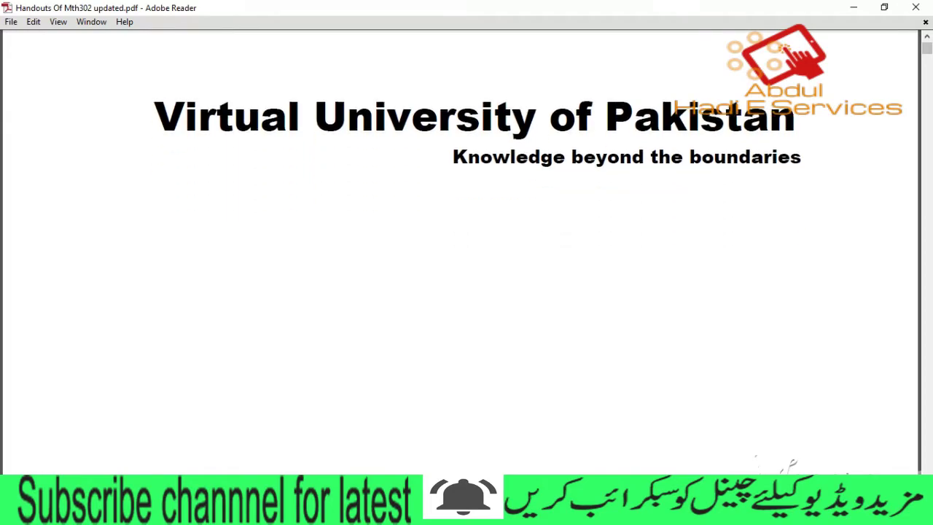
{"action": "scroll", "coordinate": [466, 251], "scroll_direction": "down", "scroll_amount": 6}
{"action": "scroll", "coordinate": [466, 252], "scroll_direction": "down", "scroll_amount": 7}
{"action": "scroll", "coordinate": [467, 251], "scroll_direction": "down", "scroll_amount": 2}
{"action": "scroll", "coordinate": [467, 252], "scroll_direction": "down", "scroll_amount": 1}
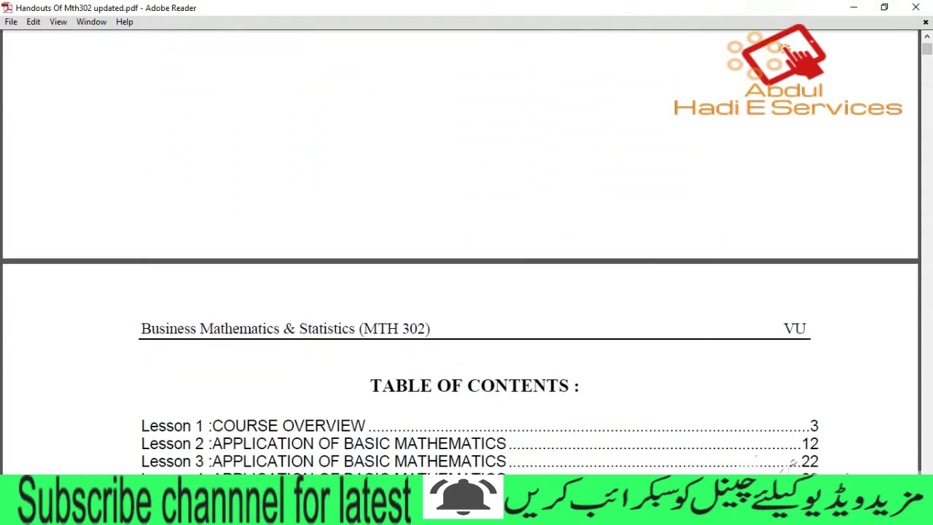
{"action": "scroll", "coordinate": [467, 252], "scroll_direction": "down", "scroll_amount": 4}
{"action": "scroll", "coordinate": [467, 251], "scroll_direction": "down", "scroll_amount": 7}
{"action": "scroll", "coordinate": [467, 251], "scroll_direction": "down", "scroll_amount": 7}
{"action": "scroll", "coordinate": [467, 251], "scroll_direction": "down", "scroll_amount": 7}
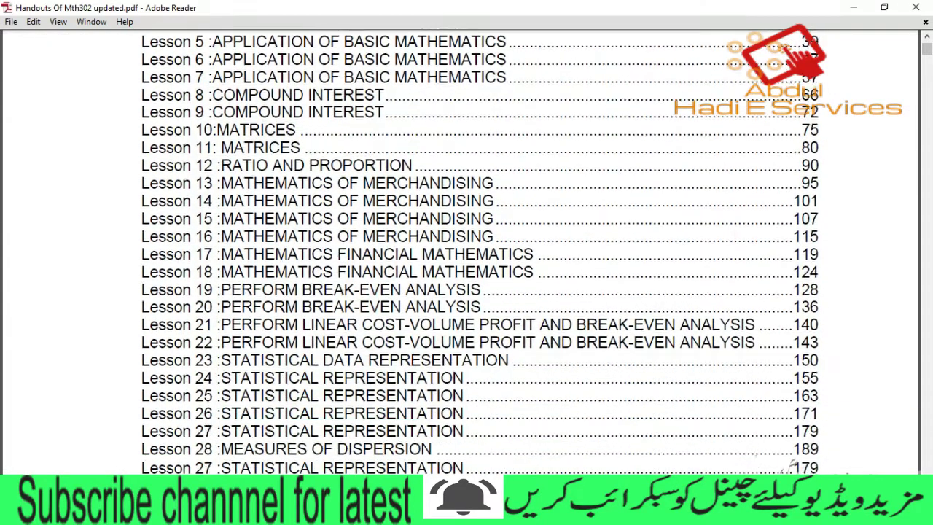
{"action": "scroll", "coordinate": [466, 252], "scroll_direction": "down", "scroll_amount": 12}
{"action": "scroll", "coordinate": [467, 252], "scroll_direction": "down", "scroll_amount": 20}
{"action": "scroll", "coordinate": [466, 251], "scroll_direction": "down", "scroll_amount": 10}
{"action": "scroll", "coordinate": [466, 251], "scroll_direction": "down", "scroll_amount": 5}
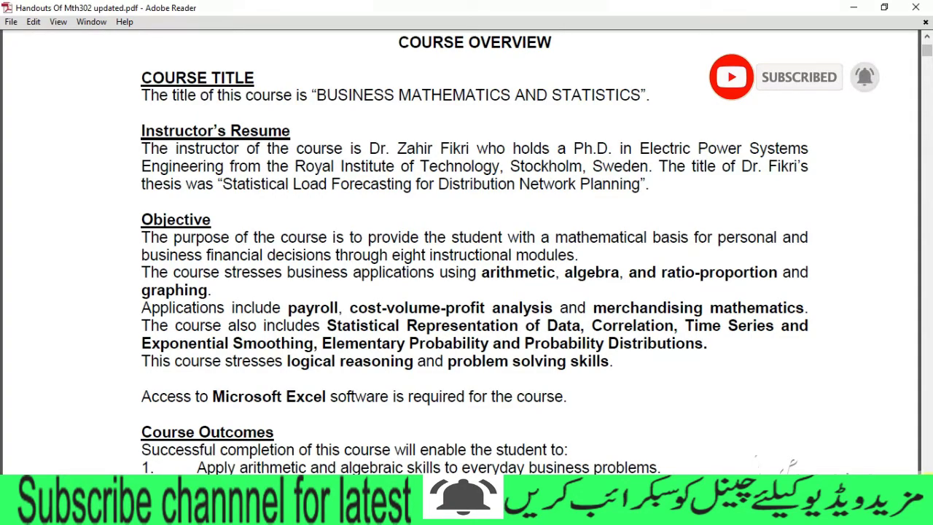
Scroll through Course Outcomes and Description of Topics to the grading split (35%, 50%, 15%).
{"action": "scroll", "coordinate": [467, 252], "scroll_direction": "down", "scroll_amount": 1}
{"action": "scroll", "coordinate": [467, 251], "scroll_direction": "down", "scroll_amount": 3}
{"action": "scroll", "coordinate": [466, 251], "scroll_direction": "down", "scroll_amount": 4}
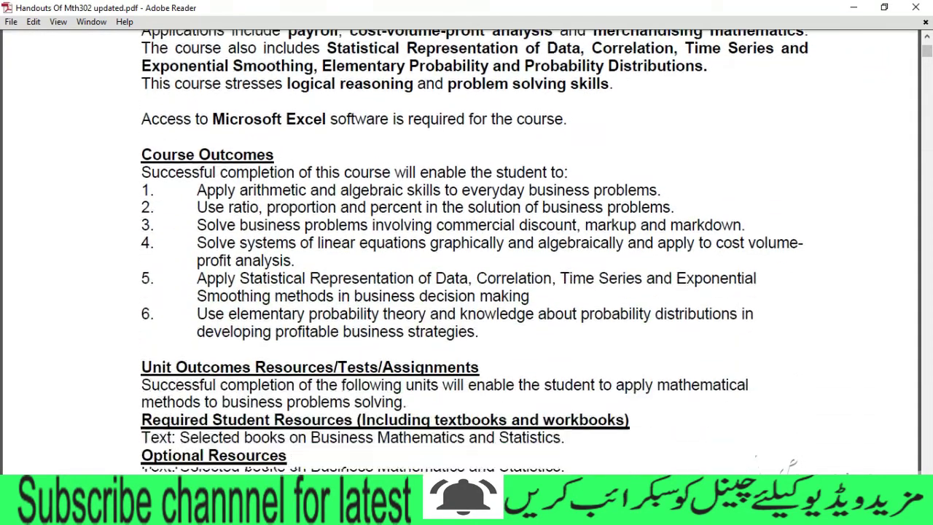
{"action": "scroll", "coordinate": [466, 252], "scroll_direction": "down", "scroll_amount": 4}
{"action": "scroll", "coordinate": [466, 251], "scroll_direction": "down", "scroll_amount": 8}
{"action": "scroll", "coordinate": [467, 251], "scroll_direction": "down", "scroll_amount": 6}
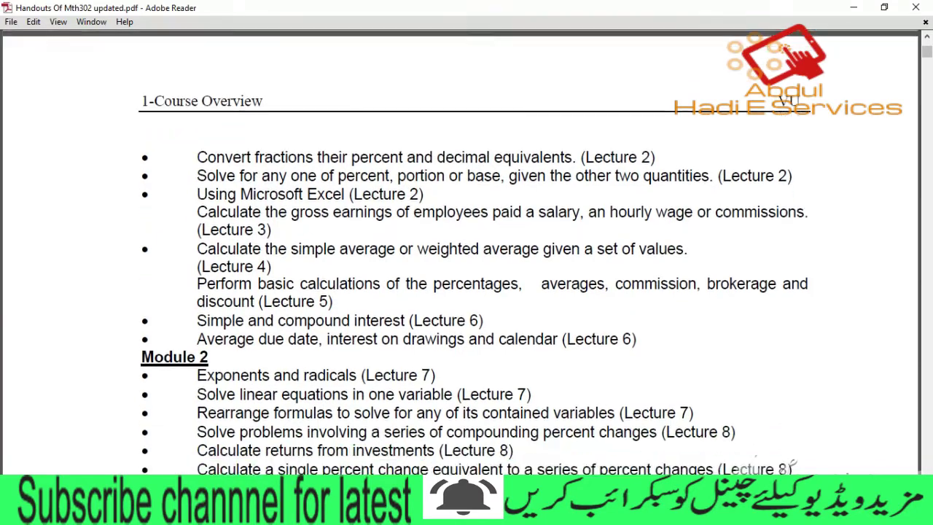
{"action": "scroll", "coordinate": [467, 251], "scroll_direction": "down", "scroll_amount": 3}
{"action": "scroll", "coordinate": [467, 251], "scroll_direction": "down", "scroll_amount": 8}
{"action": "scroll", "coordinate": [467, 252], "scroll_direction": "down", "scroll_amount": 8}
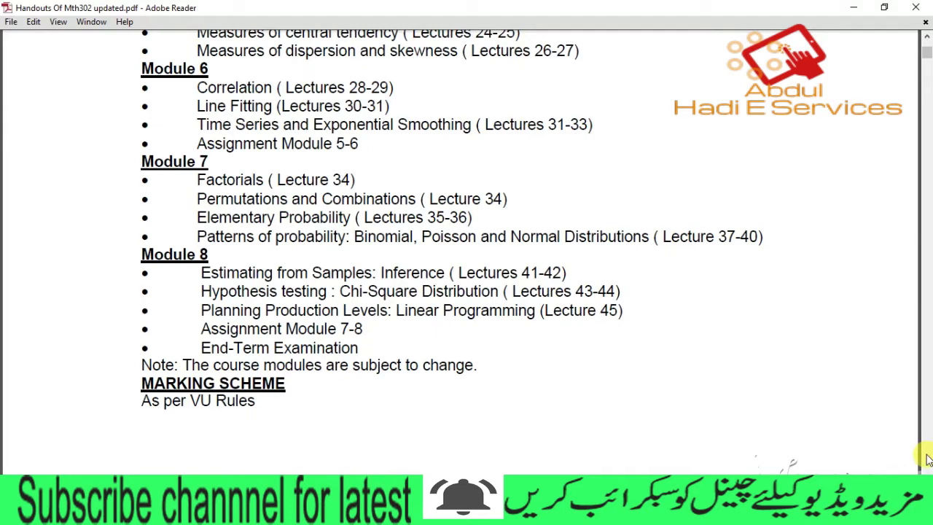
{"action": "scroll", "coordinate": [791, 464], "scroll_direction": "down", "scroll_amount": 4}
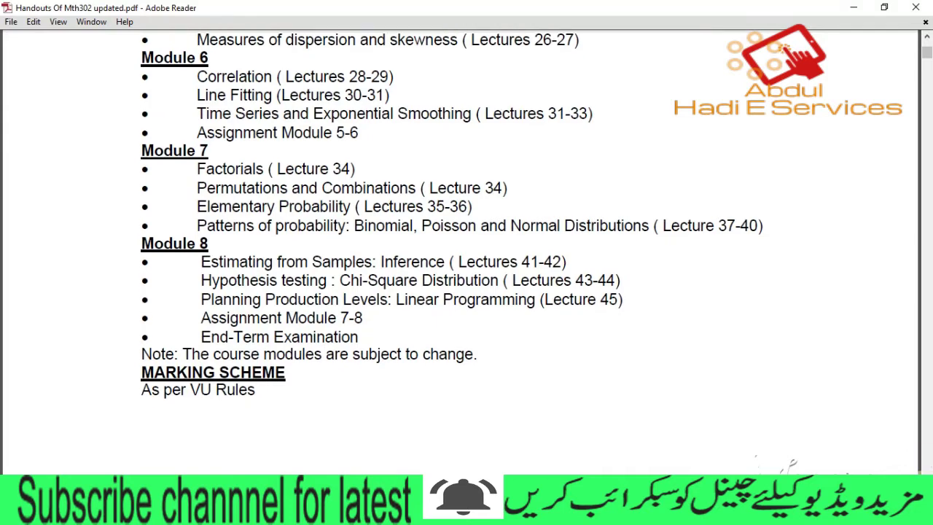
{"action": "scroll", "coordinate": [791, 465], "scroll_direction": "down", "scroll_amount": 4}
{"action": "scroll", "coordinate": [792, 464], "scroll_direction": "down", "scroll_amount": 2}
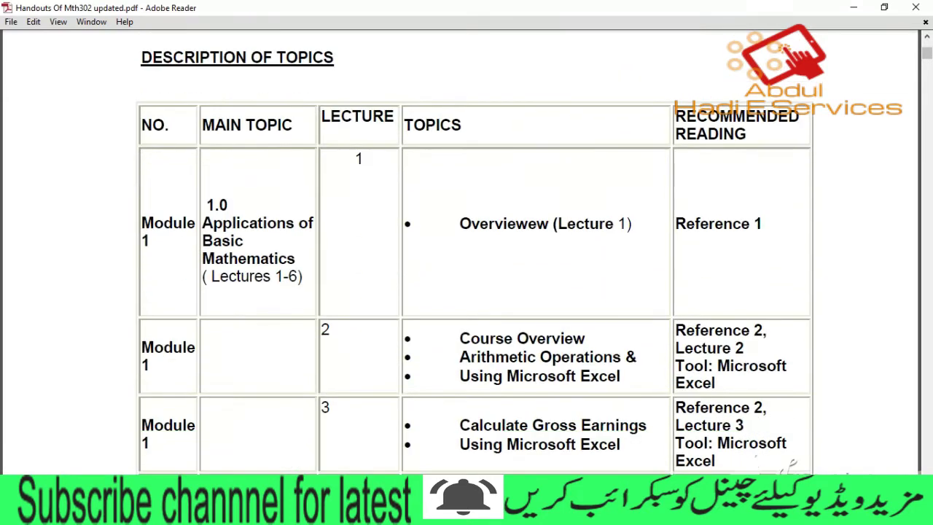
{"action": "scroll", "coordinate": [791, 464], "scroll_direction": "down", "scroll_amount": 3}
{"action": "scroll", "coordinate": [793, 464], "scroll_direction": "down", "scroll_amount": 4}
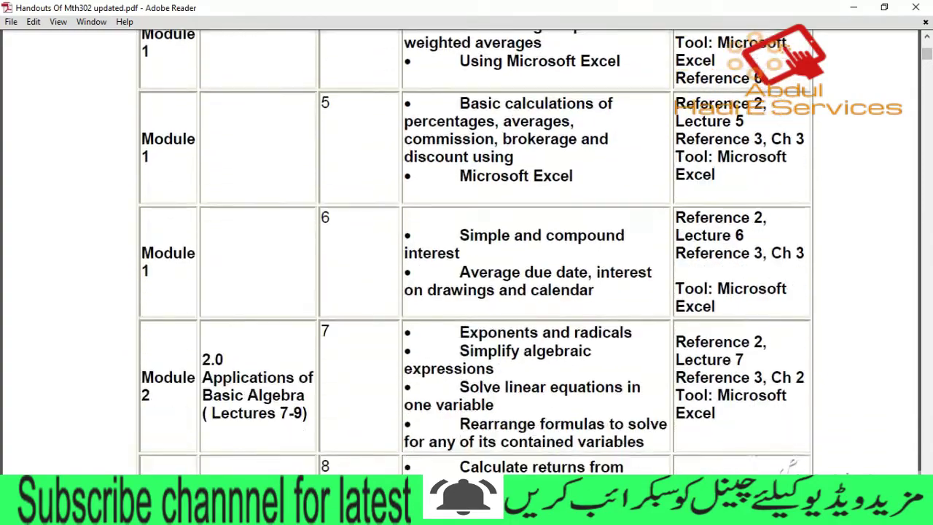
{"action": "scroll", "coordinate": [793, 464], "scroll_direction": "down", "scroll_amount": 5}
{"action": "scroll", "coordinate": [793, 465], "scroll_direction": "down", "scroll_amount": 5}
{"action": "scroll", "coordinate": [793, 465], "scroll_direction": "down", "scroll_amount": 5}
{"action": "scroll", "coordinate": [793, 465], "scroll_direction": "down", "scroll_amount": 6}
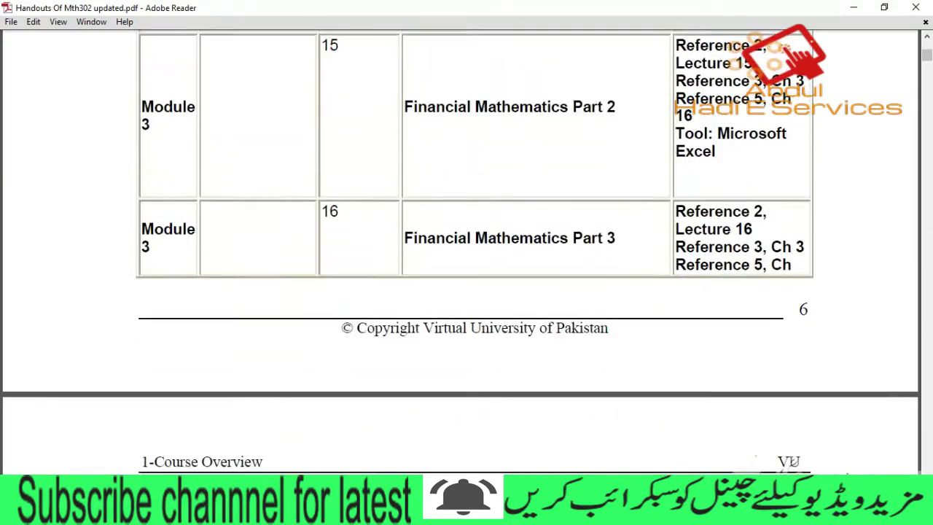
{"action": "scroll", "coordinate": [794, 465], "scroll_direction": "down", "scroll_amount": 6}
{"action": "scroll", "coordinate": [794, 464], "scroll_direction": "down", "scroll_amount": 1}
{"action": "scroll", "coordinate": [794, 465], "scroll_direction": "down", "scroll_amount": 2}
{"action": "scroll", "coordinate": [793, 464], "scroll_direction": "down", "scroll_amount": 2}
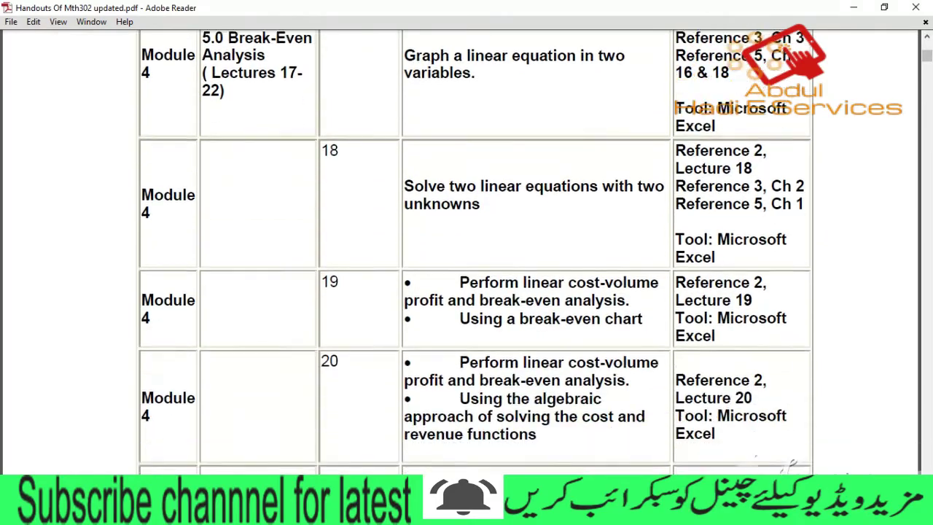
{"action": "scroll", "coordinate": [794, 464], "scroll_direction": "down", "scroll_amount": 3}
{"action": "scroll", "coordinate": [794, 464], "scroll_direction": "down", "scroll_amount": 4}
{"action": "scroll", "coordinate": [793, 465], "scroll_direction": "down", "scroll_amount": 6}
{"action": "scroll", "coordinate": [794, 464], "scroll_direction": "down", "scroll_amount": 5}
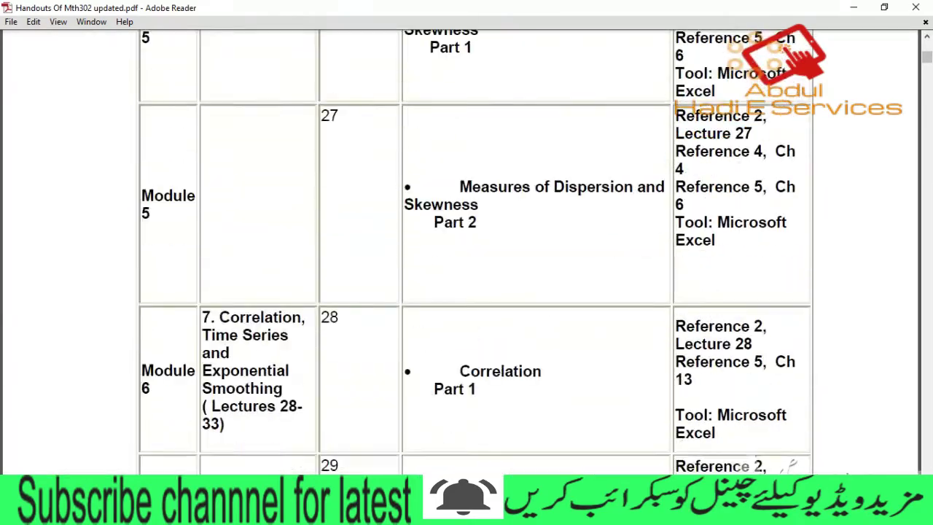
{"action": "scroll", "coordinate": [793, 464], "scroll_direction": "down", "scroll_amount": 5}
{"action": "scroll", "coordinate": [793, 465], "scroll_direction": "down", "scroll_amount": 5}
{"action": "scroll", "coordinate": [794, 464], "scroll_direction": "down", "scroll_amount": 5}
{"action": "scroll", "coordinate": [793, 464], "scroll_direction": "down", "scroll_amount": 5}
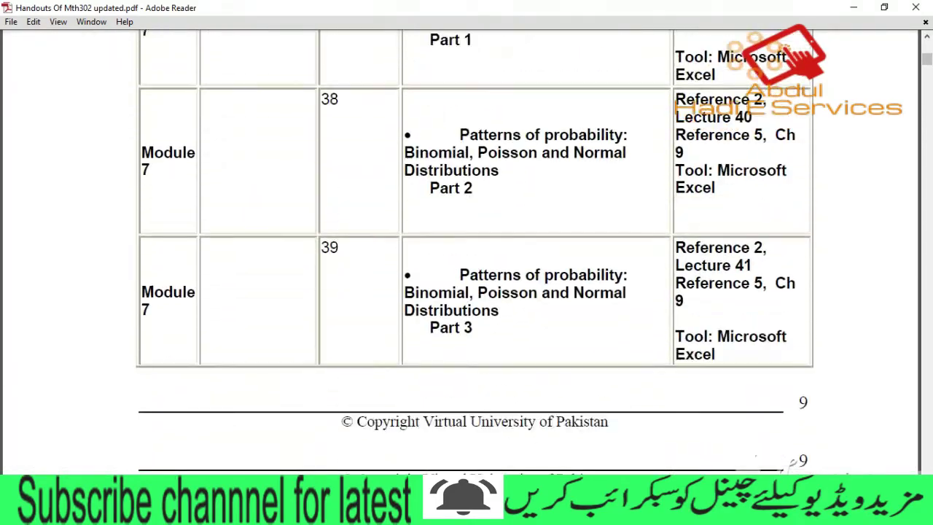
{"action": "scroll", "coordinate": [794, 464], "scroll_direction": "down", "scroll_amount": 5}
{"action": "scroll", "coordinate": [793, 464], "scroll_direction": "down", "scroll_amount": 5}
{"action": "scroll", "coordinate": [794, 464], "scroll_direction": "down", "scroll_amount": 5}
{"action": "scroll", "coordinate": [794, 465], "scroll_direction": "down", "scroll_amount": 5}
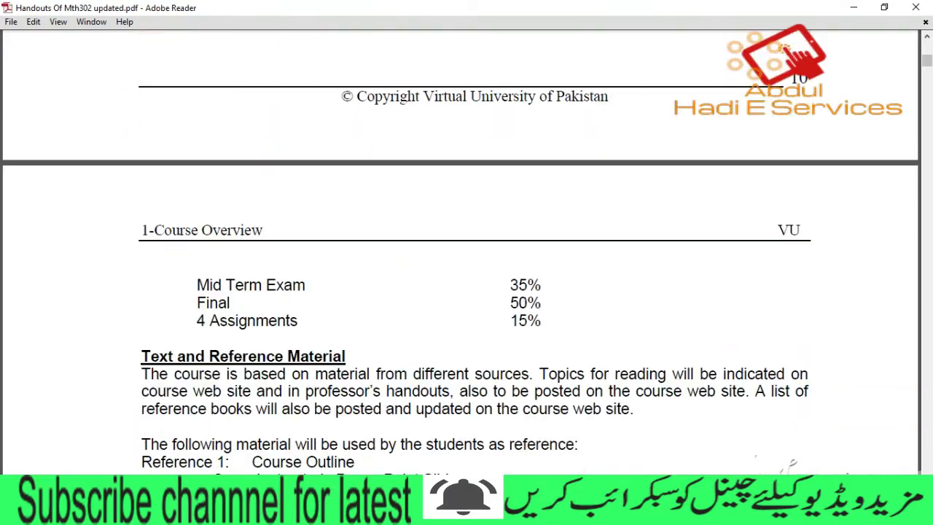
{"action": "scroll", "coordinate": [793, 464], "scroll_direction": "down", "scroll_amount": 1}
{"action": "scroll", "coordinate": [794, 464], "scroll_direction": "down", "scroll_amount": 1}
{"action": "scroll", "coordinate": [794, 464], "scroll_direction": "down", "scroll_amount": 1}
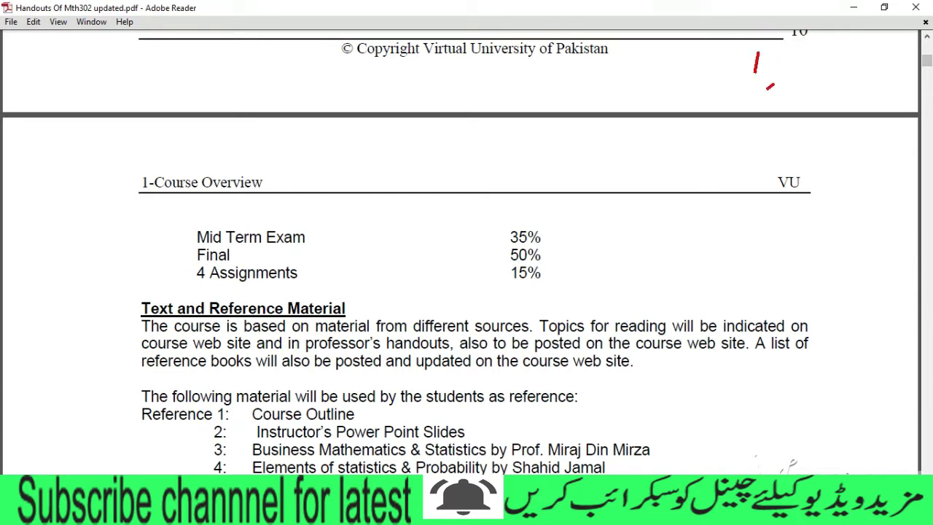
Scroll past the reference list and the Schedule of Lectures paragraph to the page's blank end.
{"action": "scroll", "coordinate": [460, 252], "scroll_direction": "down", "scroll_amount": 1}
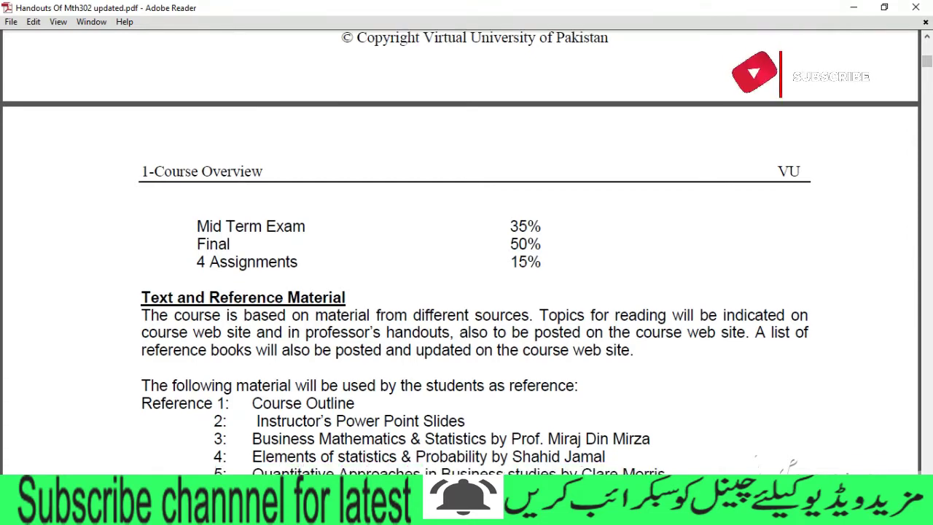
{"action": "scroll", "coordinate": [460, 252], "scroll_direction": "down", "scroll_amount": 1}
{"action": "scroll", "coordinate": [460, 252], "scroll_direction": "down", "scroll_amount": 3}
{"action": "scroll", "coordinate": [460, 252], "scroll_direction": "down", "scroll_amount": 2}
{"action": "scroll", "coordinate": [460, 252], "scroll_direction": "down", "scroll_amount": 3}
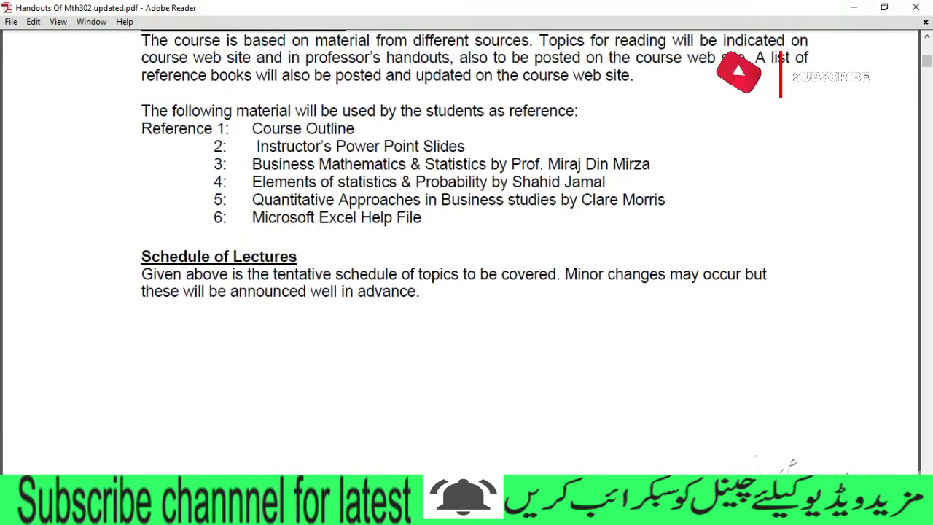
{"action": "scroll", "coordinate": [460, 253], "scroll_direction": "down", "scroll_amount": 5}
{"action": "scroll", "coordinate": [460, 252], "scroll_direction": "down", "scroll_amount": 5}
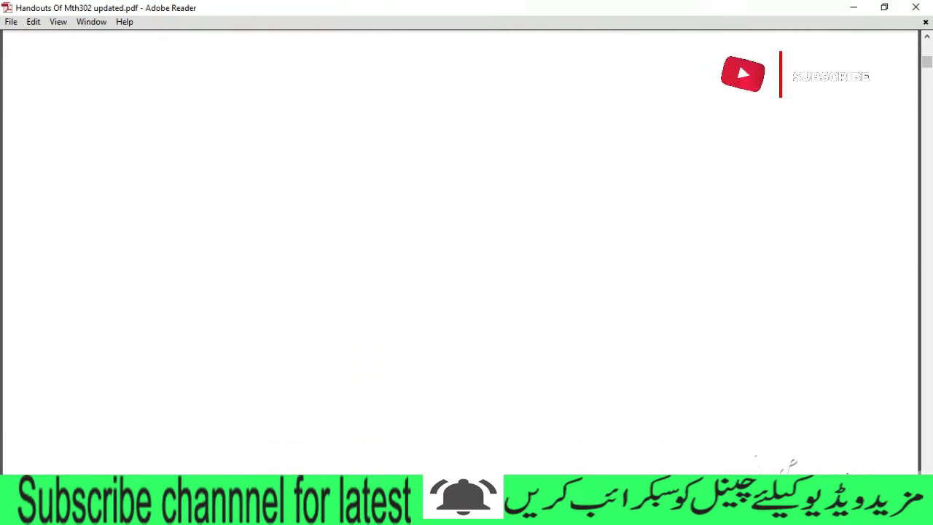
Scroll to the Starting EXCEL 2000 XP steps and mark the spot before Multiplication.
{"action": "scroll", "coordinate": [460, 252], "scroll_direction": "down", "scroll_amount": 3}
{"action": "scroll", "coordinate": [460, 253], "scroll_direction": "down", "scroll_amount": 5}
{"action": "scroll", "coordinate": [460, 252], "scroll_direction": "down", "scroll_amount": 3}
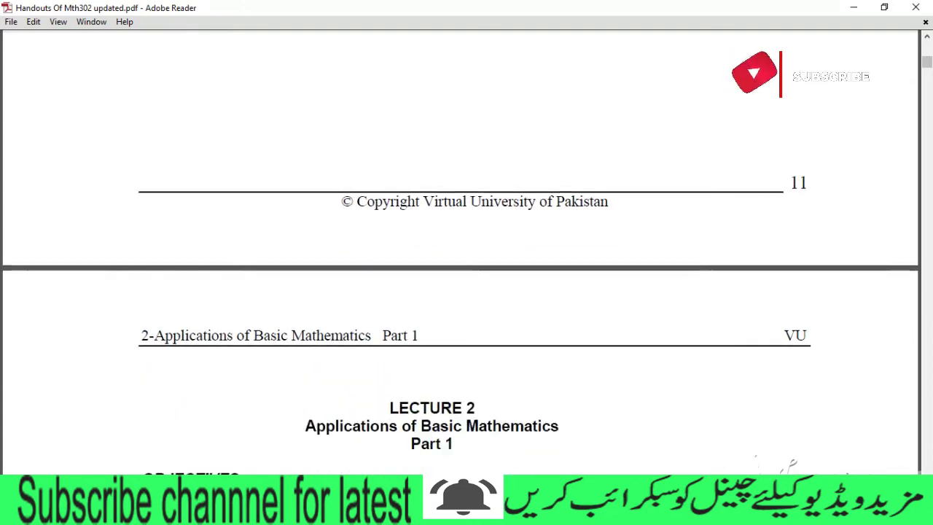
{"action": "scroll", "coordinate": [460, 252], "scroll_direction": "down", "scroll_amount": 5}
{"action": "scroll", "coordinate": [460, 253], "scroll_direction": "down", "scroll_amount": 2}
{"action": "scroll", "coordinate": [460, 252], "scroll_direction": "down", "scroll_amount": 3}
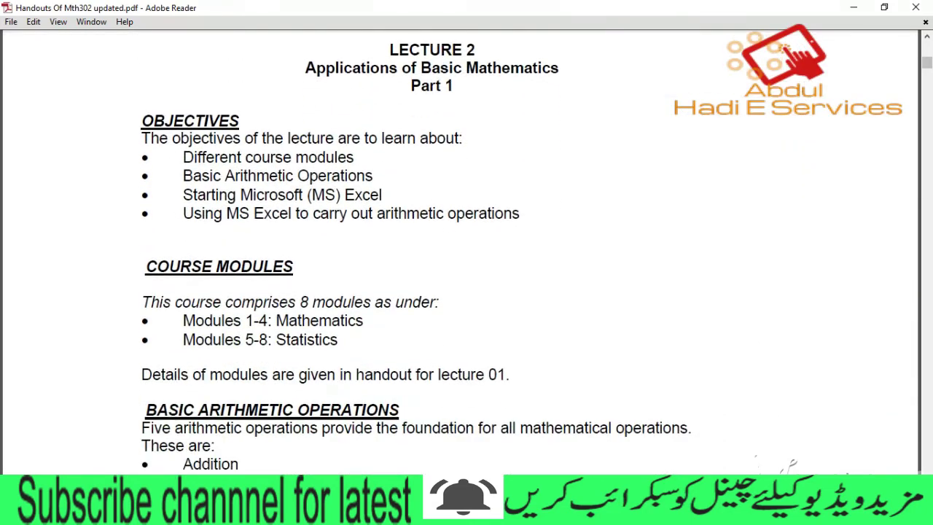
{"action": "scroll", "coordinate": [460, 252], "scroll_direction": "down", "scroll_amount": 3}
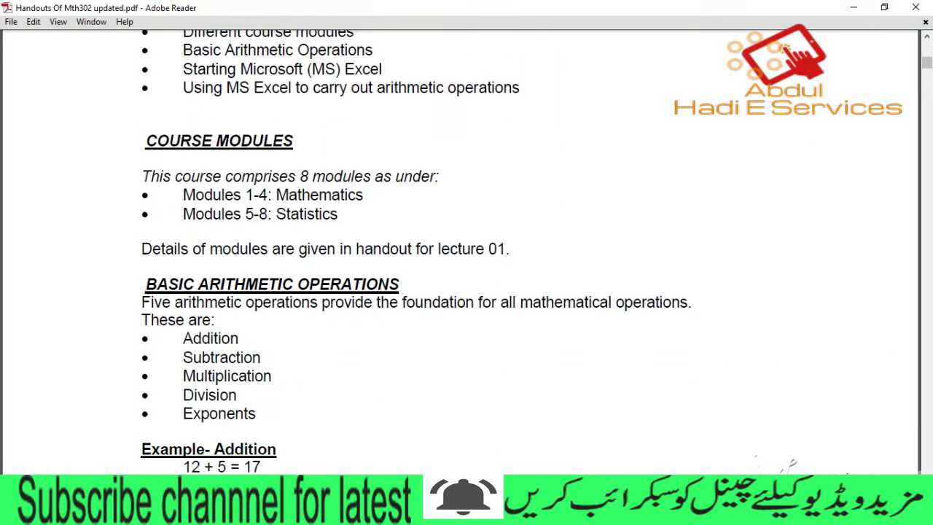
{"action": "scroll", "coordinate": [460, 252], "scroll_direction": "down", "scroll_amount": 2}
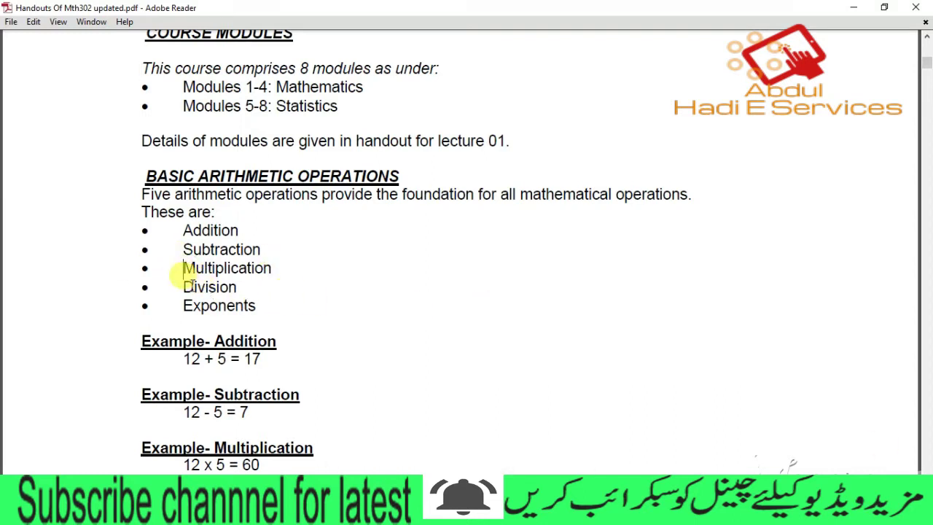
{"action": "left_click", "coordinate": [183, 268]}
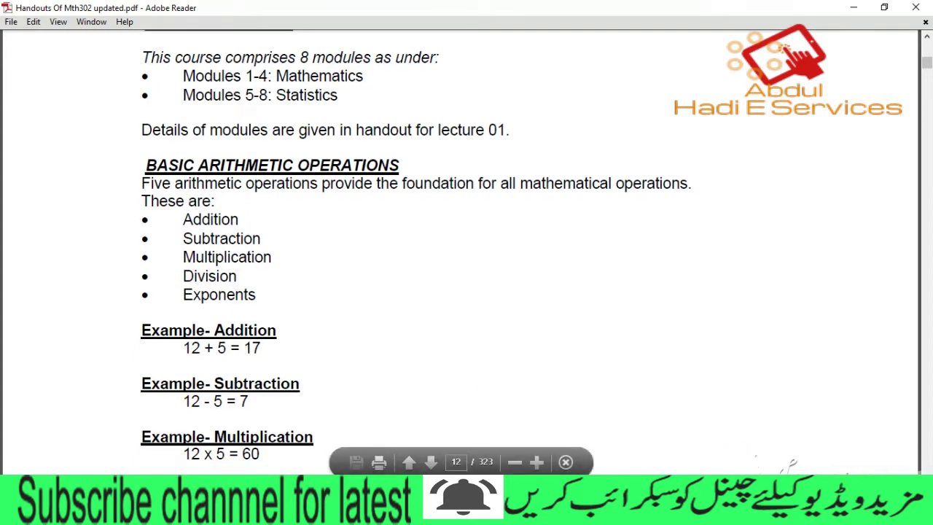
Highlight the ^ sign in the (4)^2 = 16 example, then clear the selection.
{"action": "scroll", "coordinate": [467, 248], "scroll_direction": "down", "scroll_amount": 3}
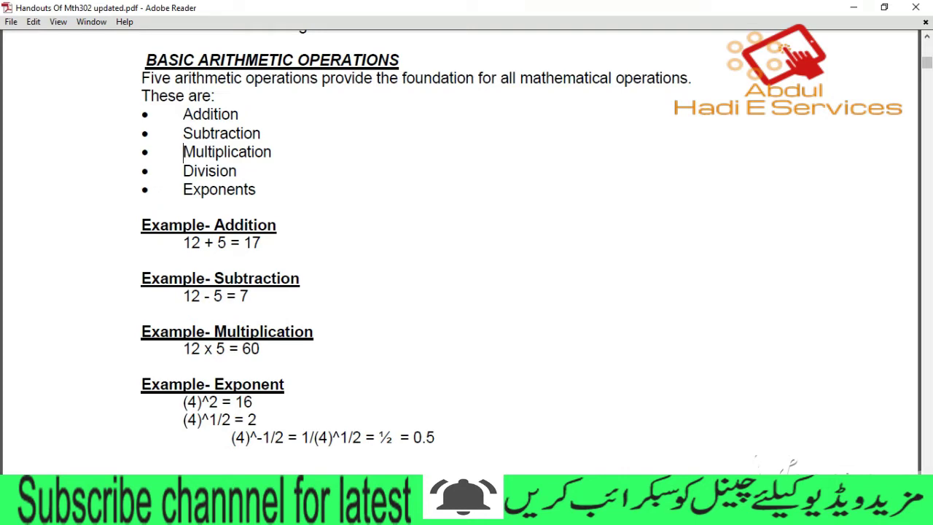
{"action": "scroll", "coordinate": [467, 248], "scroll_direction": "down", "scroll_amount": 1}
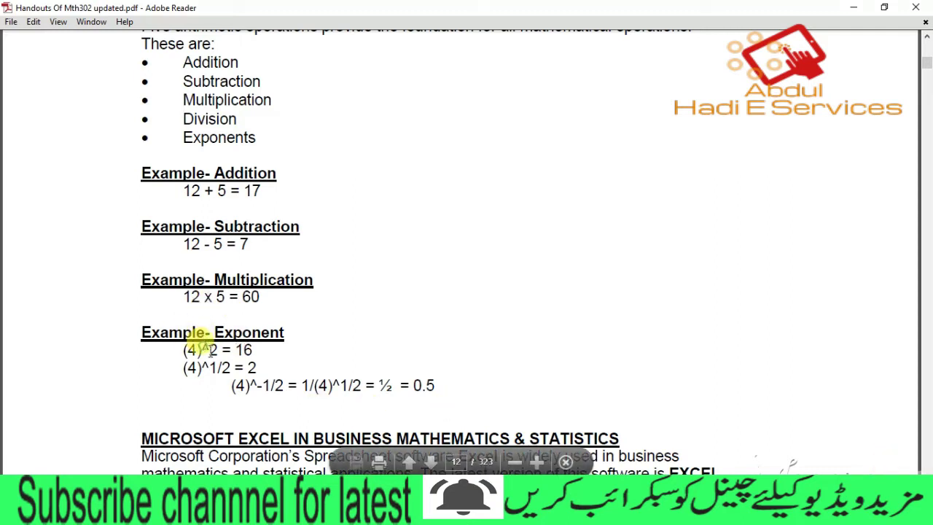
{"action": "left_click_drag", "start_coordinate": [201, 350], "coordinate": [210, 350]}
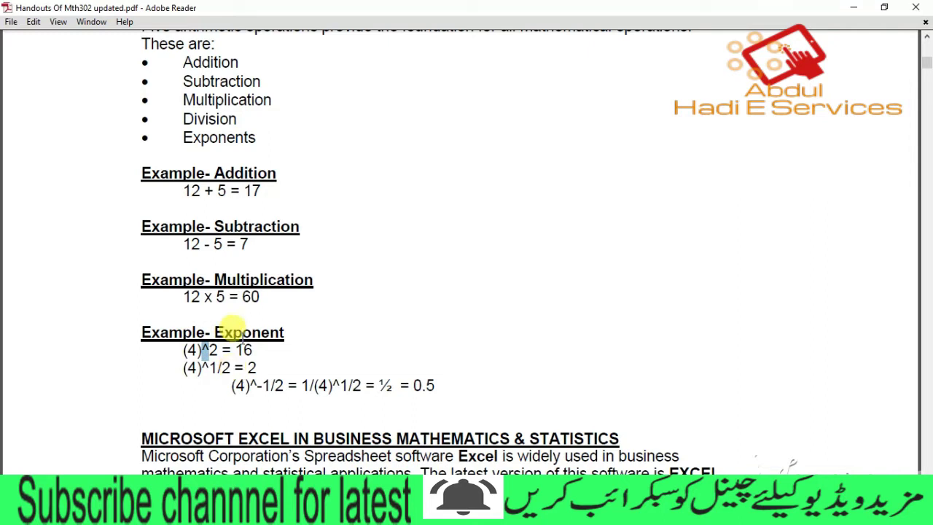
{"action": "left_click", "coordinate": [244, 350]}
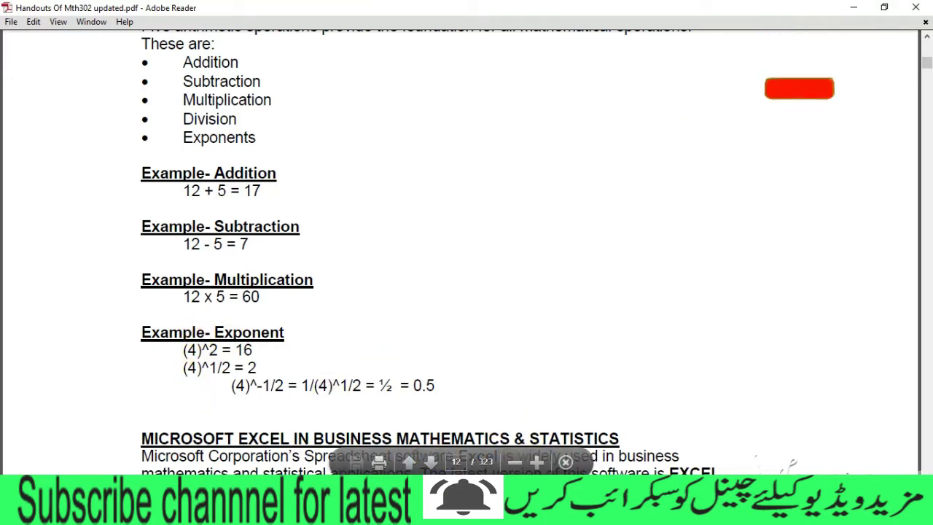
Scroll on to page 12, where 2-Applications of Basic Mathematics Part 1 begins.
{"action": "scroll", "coordinate": [466, 255], "scroll_direction": "down", "scroll_amount": 2}
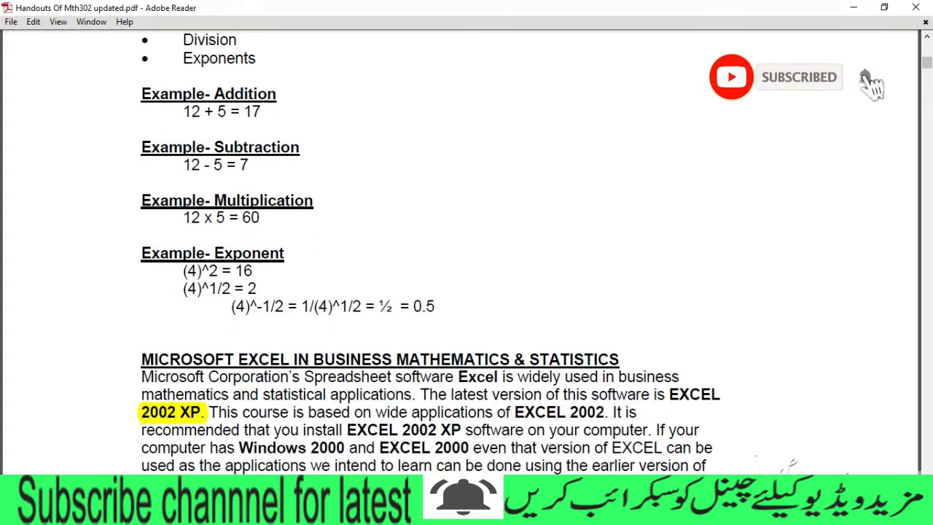
{"action": "scroll", "coordinate": [467, 255], "scroll_direction": "down", "scroll_amount": 5}
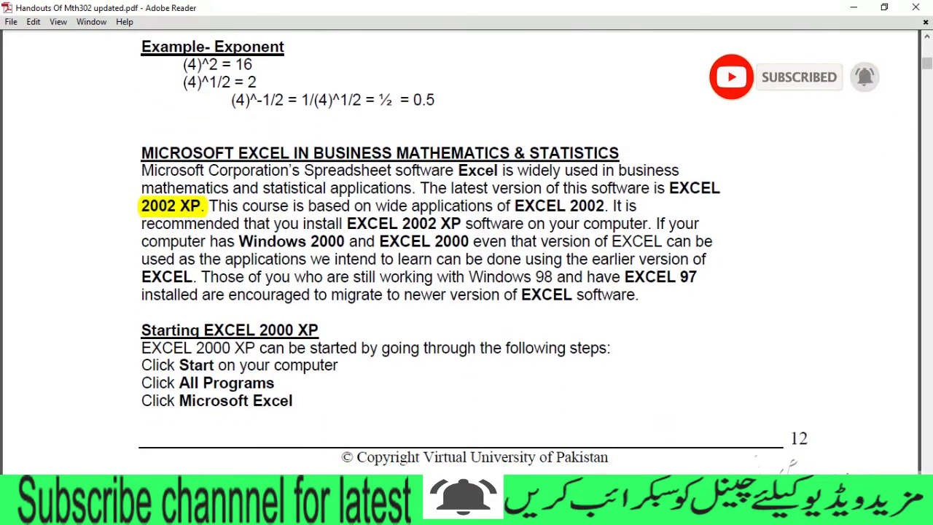
{"action": "scroll", "coordinate": [202, 76], "scroll_direction": "down", "scroll_amount": 2}
{"action": "scroll", "coordinate": [202, 44], "scroll_direction": "down", "scroll_amount": 3}
{"action": "scroll", "coordinate": [202, 47], "scroll_direction": "down", "scroll_amount": 2}
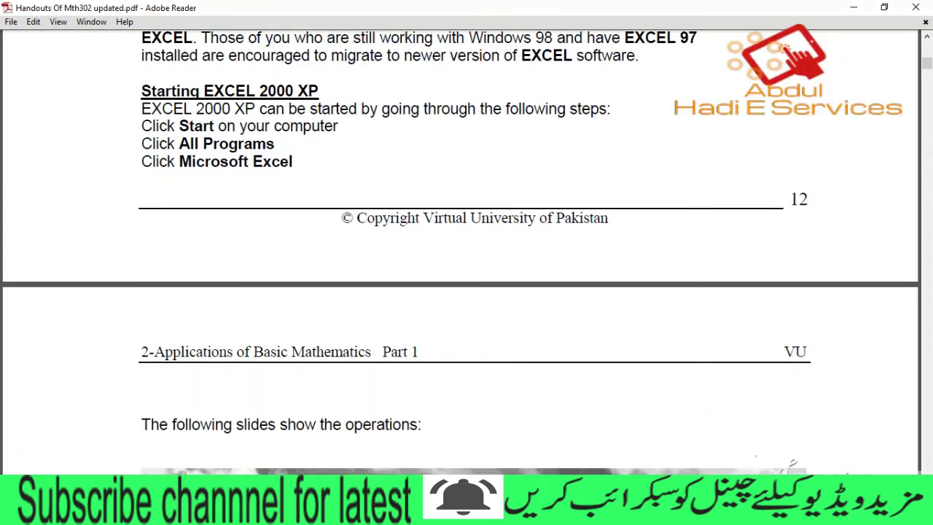
{"action": "mouse_move", "coordinate": [586, 511]}
{"action": "mouse_move", "coordinate": [418, 510]}
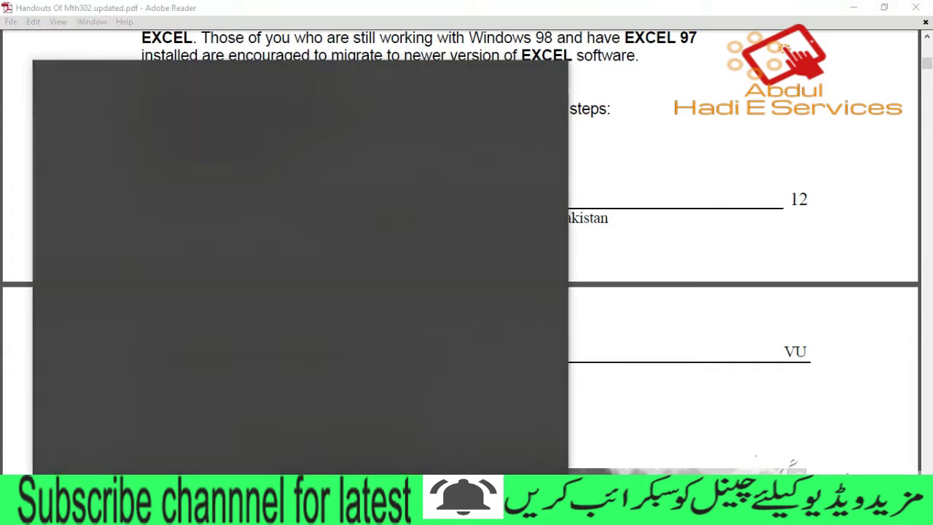
Search Windows for 'MS EX' and launch Excel from the best match.
{"action": "type", "text": "MS EX"}
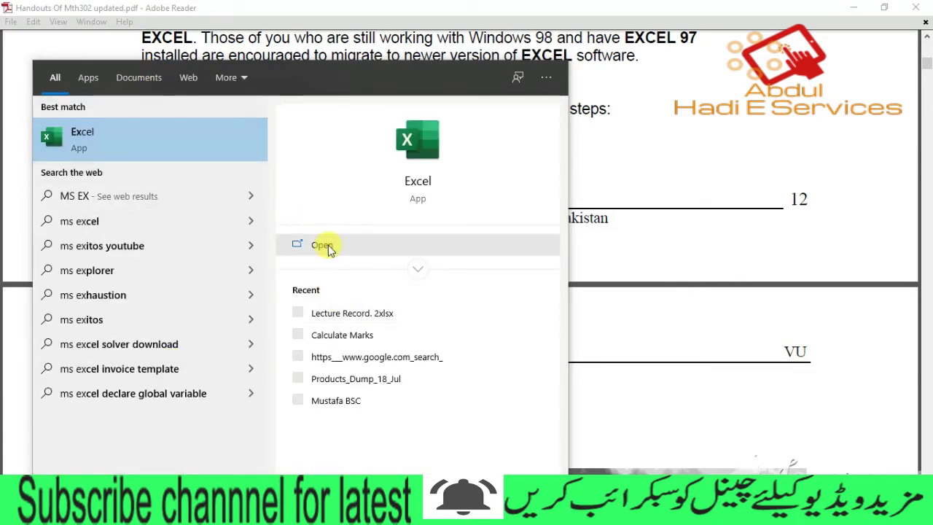
{"action": "left_click", "coordinate": [325, 245]}
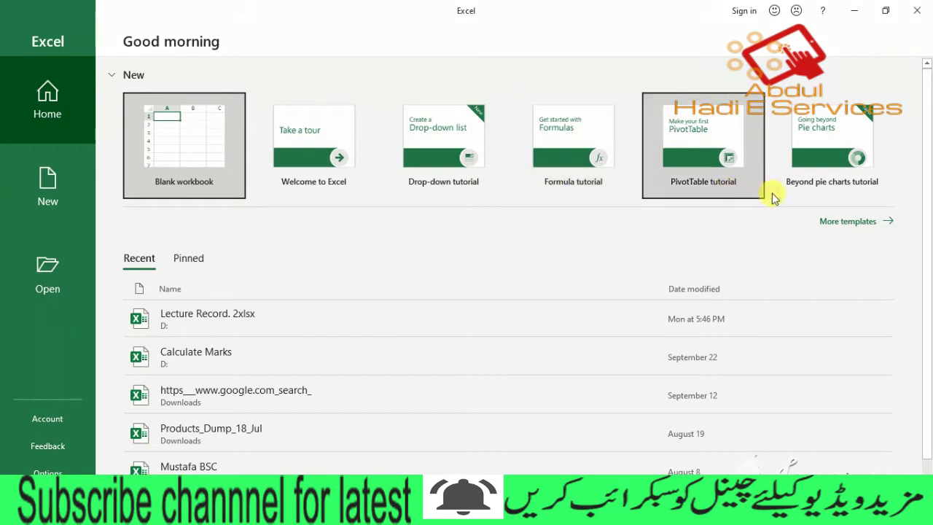
Create a blank Book1 workbook, then bring up Chrome's YouTube Studio Channel dashboard.
{"action": "left_click", "coordinate": [197, 159]}
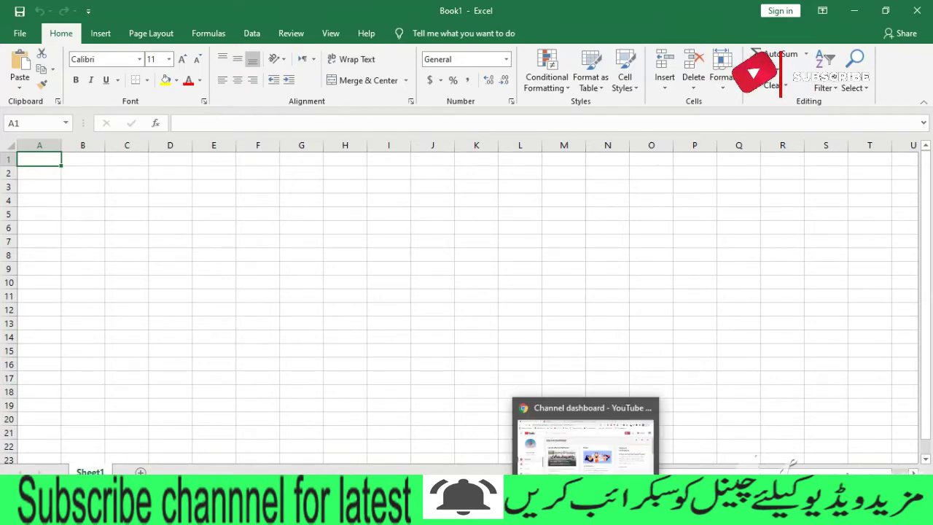
{"action": "left_click", "coordinate": [587, 437]}
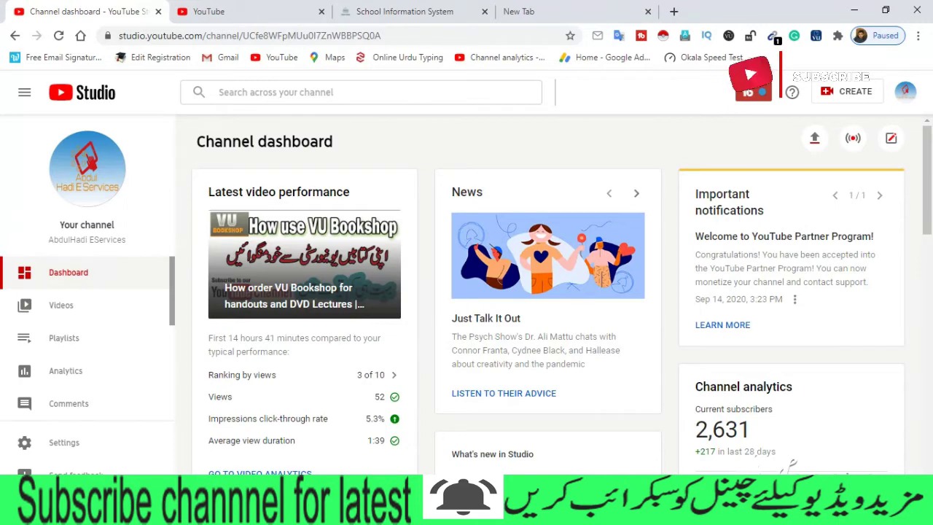
Return to Adobe Reader and scroll to page 13's Start menu screenshot showing Microsoft Excel.
{"action": "key", "text": "alt+Tab"}
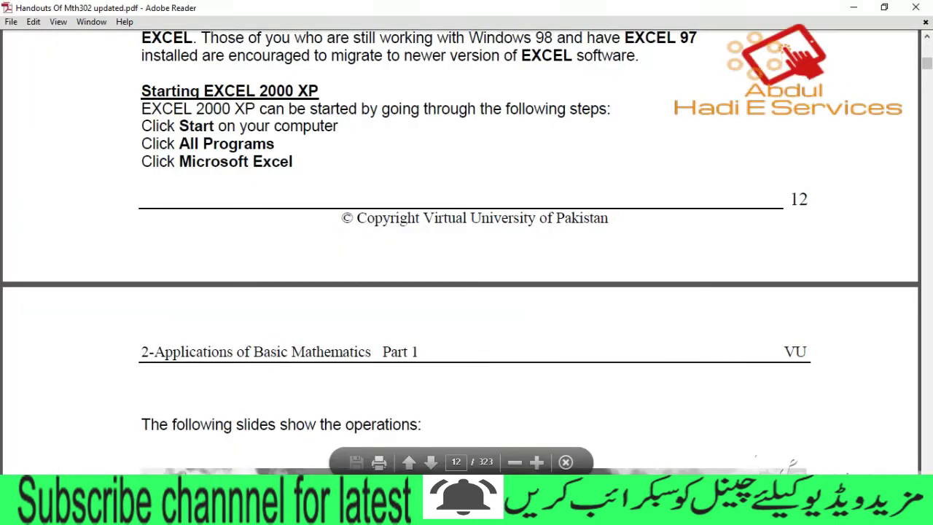
{"action": "scroll", "coordinate": [460, 252], "scroll_direction": "down", "scroll_amount": 1}
{"action": "scroll", "coordinate": [460, 253], "scroll_direction": "down", "scroll_amount": 1}
{"action": "scroll", "coordinate": [460, 253], "scroll_direction": "down", "scroll_amount": 2}
{"action": "scroll", "coordinate": [401, 421], "scroll_direction": "down", "scroll_amount": 5}
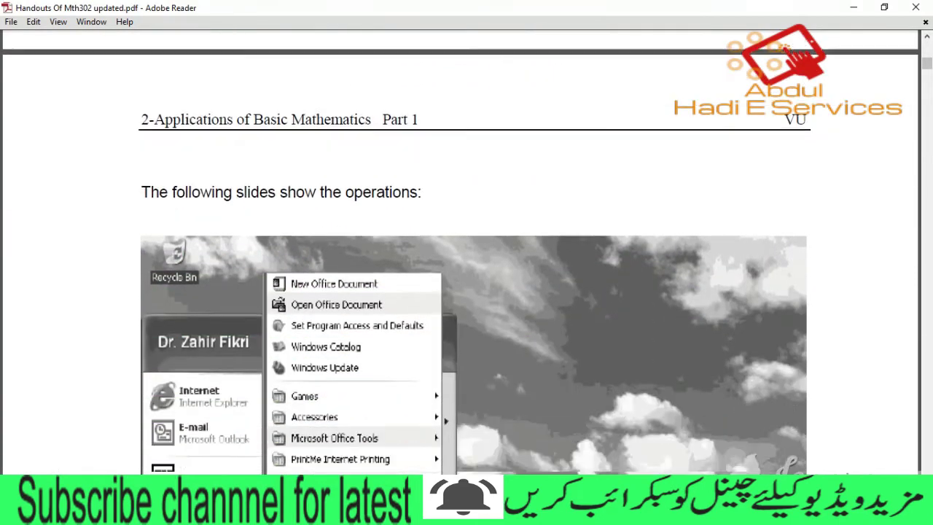
{"action": "scroll", "coordinate": [401, 422], "scroll_direction": "down", "scroll_amount": 3}
{"action": "scroll", "coordinate": [401, 422], "scroll_direction": "down", "scroll_amount": 1}
{"action": "scroll", "coordinate": [401, 422], "scroll_direction": "down", "scroll_amount": 1}
{"action": "scroll", "coordinate": [474, 253], "scroll_direction": "down", "scroll_amount": 1}
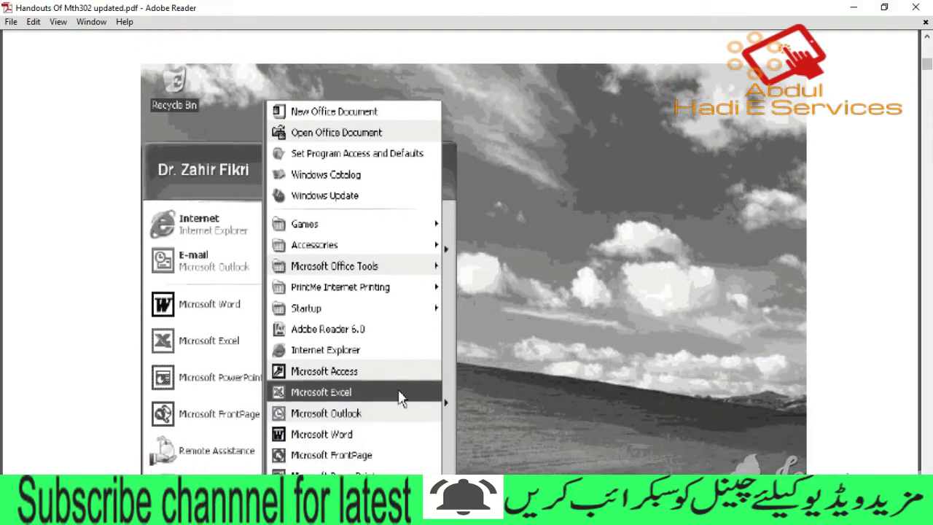
{"action": "scroll", "coordinate": [474, 252], "scroll_direction": "down", "scroll_amount": 3}
{"action": "scroll", "coordinate": [474, 252], "scroll_direction": "down", "scroll_amount": 2}
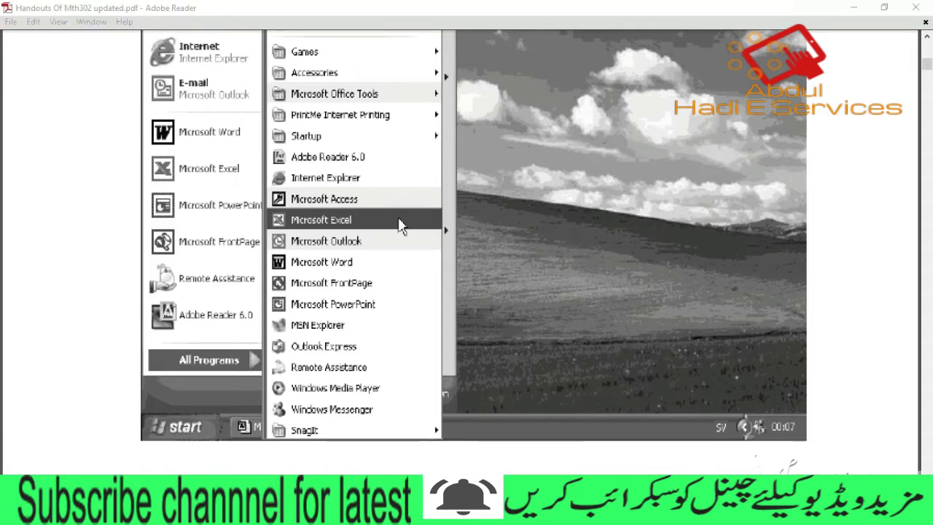
Open the Windows Start menu and scroll its alphabetical app list past the Excel entry.
{"action": "key", "text": "super"}
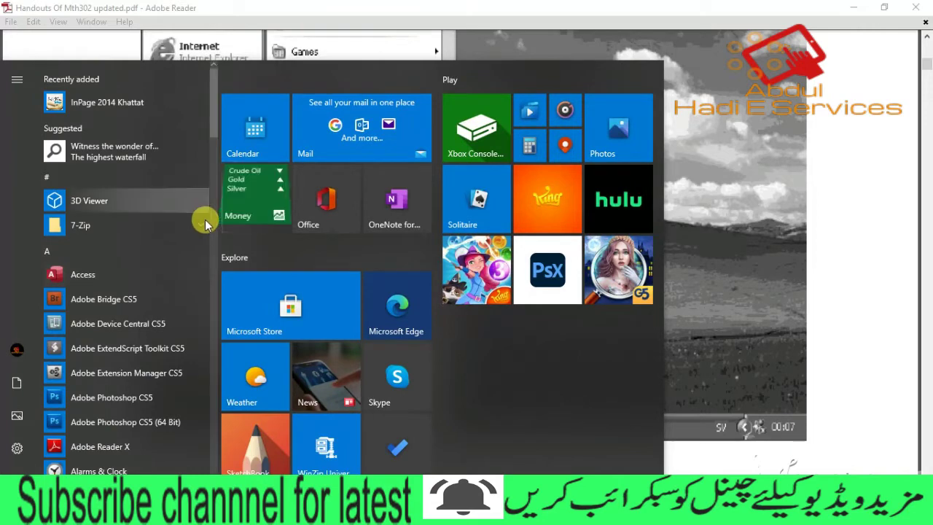
{"action": "scroll", "coordinate": [213, 148], "scroll_direction": "down", "scroll_amount": 1}
{"action": "scroll", "coordinate": [215, 151], "scroll_direction": "down", "scroll_amount": 2}
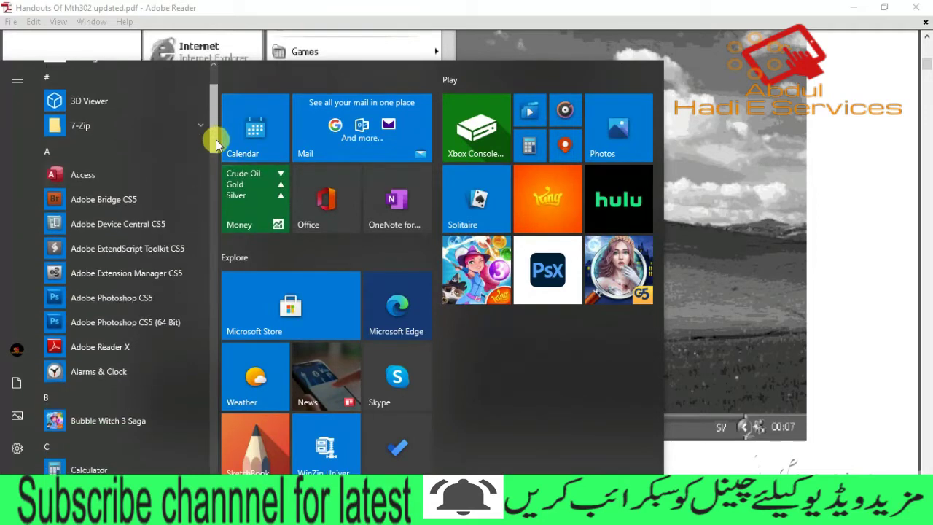
{"action": "scroll", "coordinate": [219, 154], "scroll_direction": "down", "scroll_amount": 2}
{"action": "scroll", "coordinate": [218, 156], "scroll_direction": "down", "scroll_amount": 2}
{"action": "scroll", "coordinate": [217, 182], "scroll_direction": "down", "scroll_amount": 1}
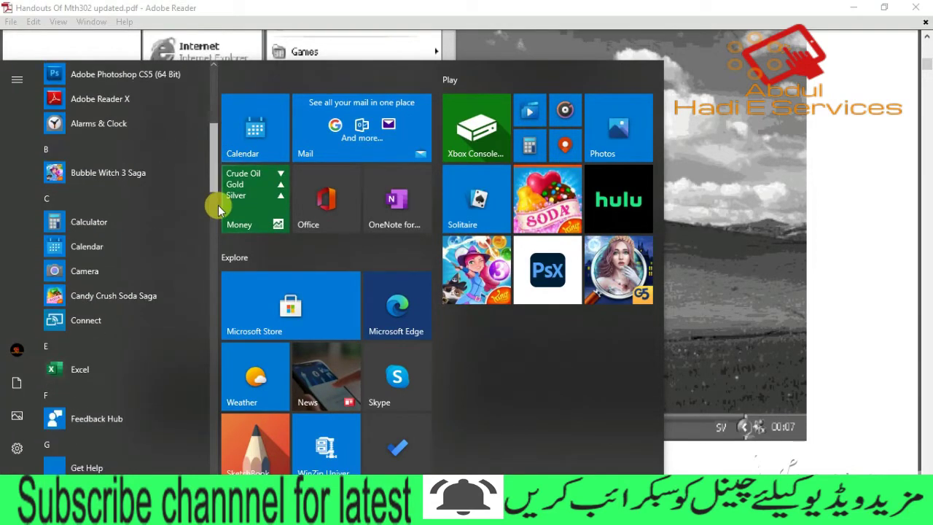
{"action": "scroll", "coordinate": [220, 226], "scroll_direction": "down", "scroll_amount": 3}
{"action": "scroll", "coordinate": [220, 245], "scroll_direction": "down", "scroll_amount": 2}
{"action": "scroll", "coordinate": [219, 244], "scroll_direction": "up", "scroll_amount": 1}
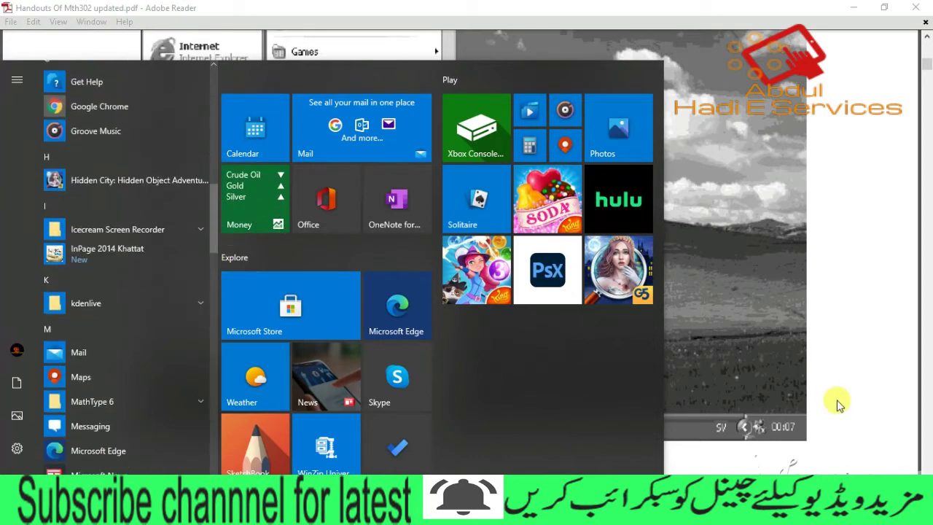
Close the Start menu and scroll to page 14's screenshot of a blank Excel worksheet.
{"action": "left_click", "coordinate": [858, 373]}
{"action": "scroll", "coordinate": [474, 236], "scroll_direction": "down", "scroll_amount": 1}
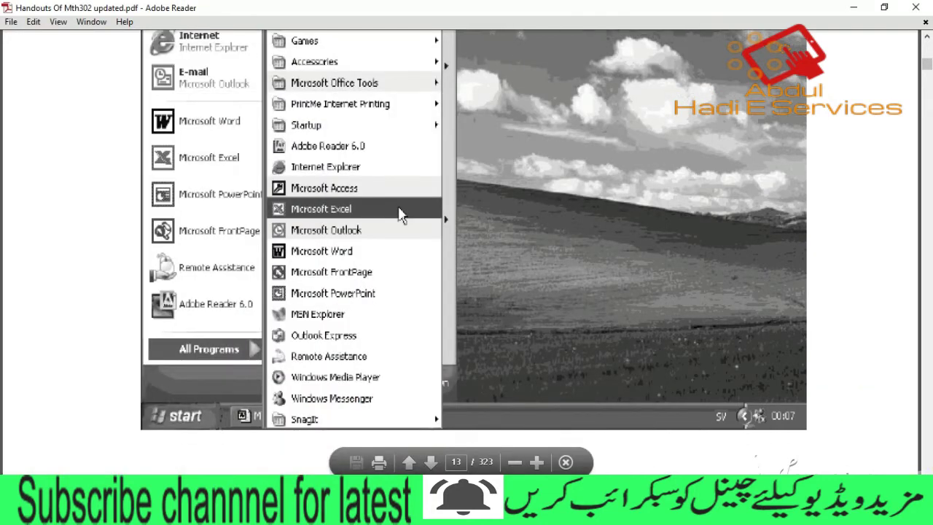
{"action": "scroll", "coordinate": [474, 236], "scroll_direction": "down", "scroll_amount": 1}
{"action": "scroll", "coordinate": [474, 236], "scroll_direction": "down", "scroll_amount": 2}
{"action": "scroll", "coordinate": [474, 235], "scroll_direction": "down", "scroll_amount": 3}
{"action": "scroll", "coordinate": [474, 235], "scroll_direction": "down", "scroll_amount": 2}
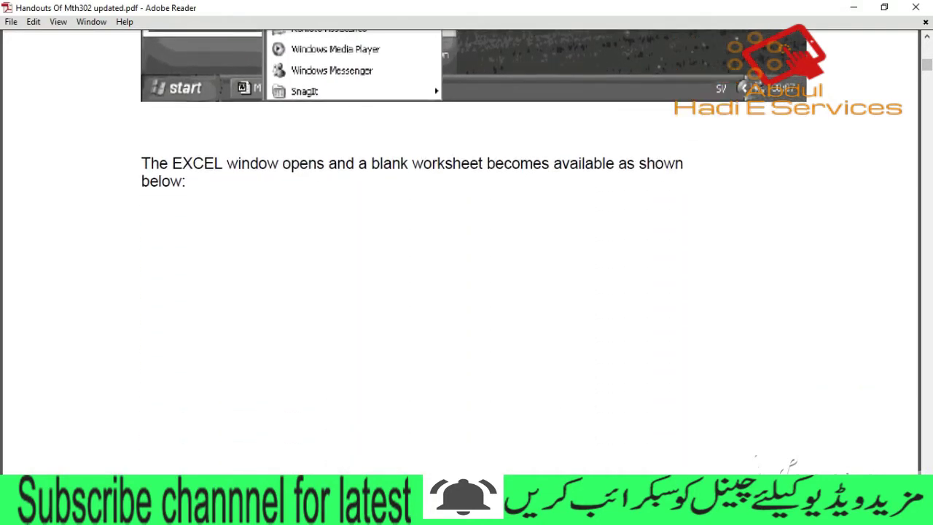
{"action": "scroll", "coordinate": [474, 235], "scroll_direction": "down", "scroll_amount": 3}
{"action": "scroll", "coordinate": [474, 236], "scroll_direction": "down", "scroll_amount": 3}
{"action": "scroll", "coordinate": [474, 235], "scroll_direction": "down", "scroll_amount": 1}
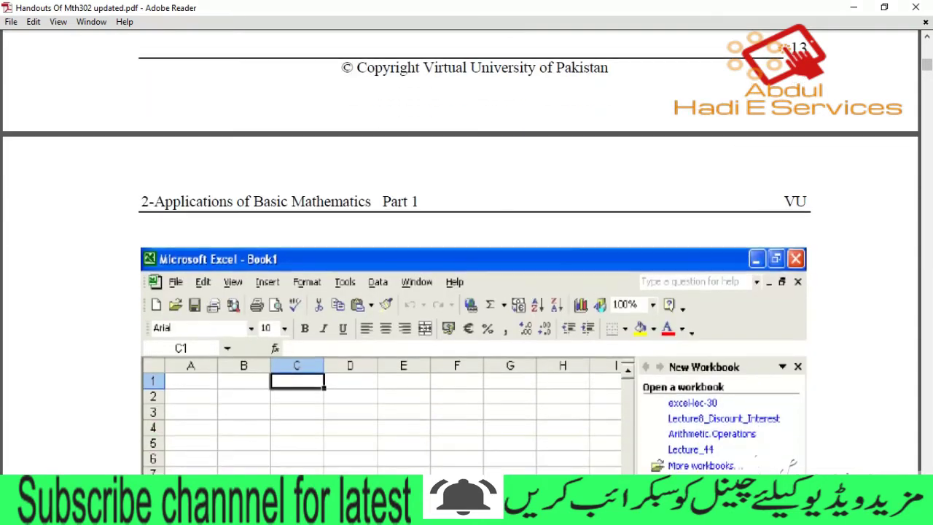
{"action": "scroll", "coordinate": [474, 235], "scroll_direction": "down", "scroll_amount": 2}
{"action": "scroll", "coordinate": [474, 235], "scroll_direction": "down", "scroll_amount": 1}
{"action": "scroll", "coordinate": [474, 235], "scroll_direction": "down", "scroll_amount": 1}
{"action": "scroll", "coordinate": [474, 235], "scroll_direction": "down", "scroll_amount": 3}
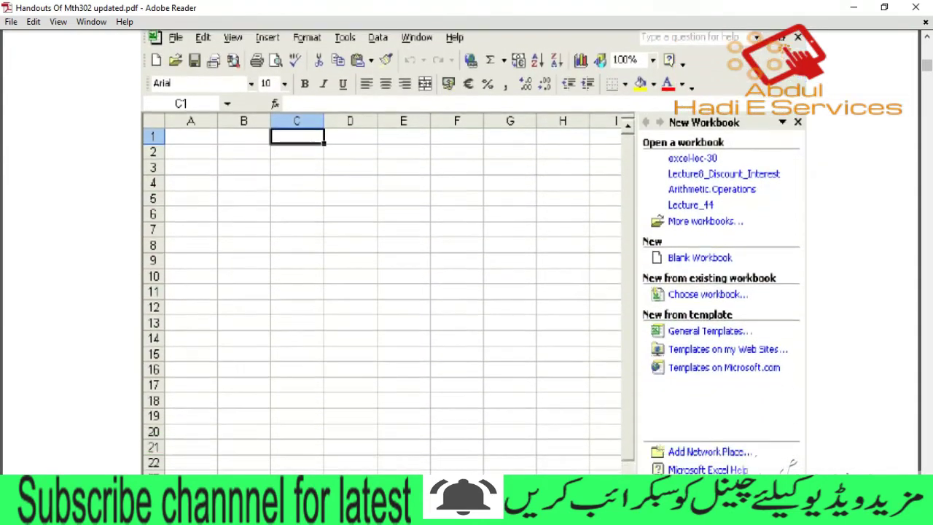
{"action": "scroll", "coordinate": [474, 252], "scroll_direction": "down", "scroll_amount": 1}
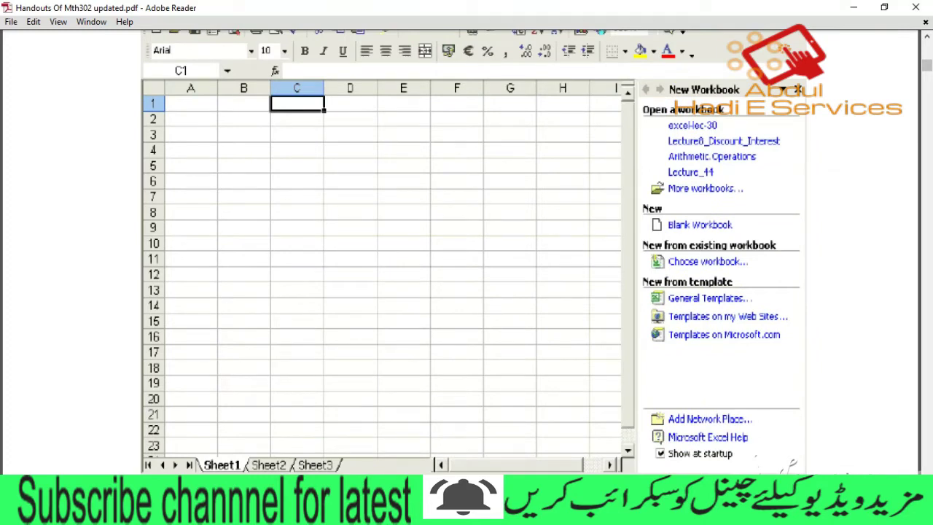
{"action": "mouse_move", "coordinate": [587, 471]}
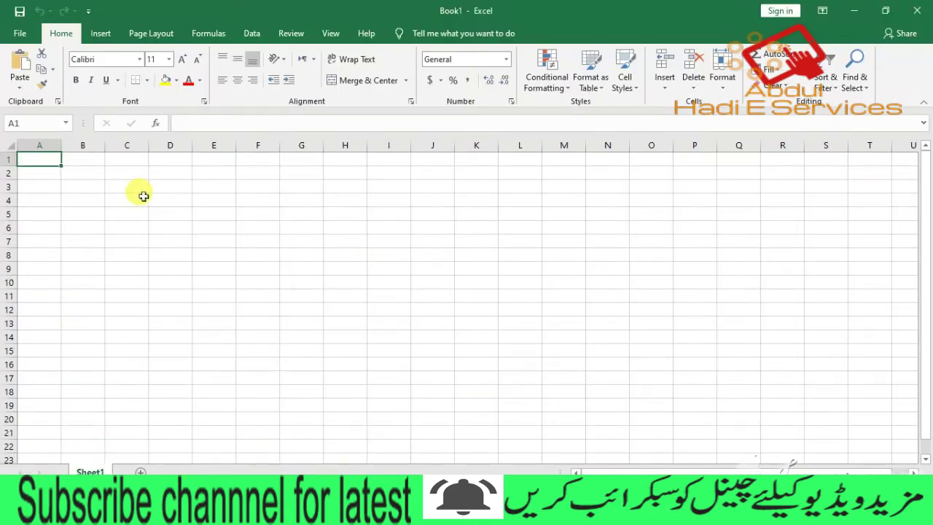
Practise selecting cells C4, D3 and C3, the whole of row 3, and column C.
{"action": "left_click", "coordinate": [144, 196]}
{"action": "left_click", "coordinate": [151, 186]}
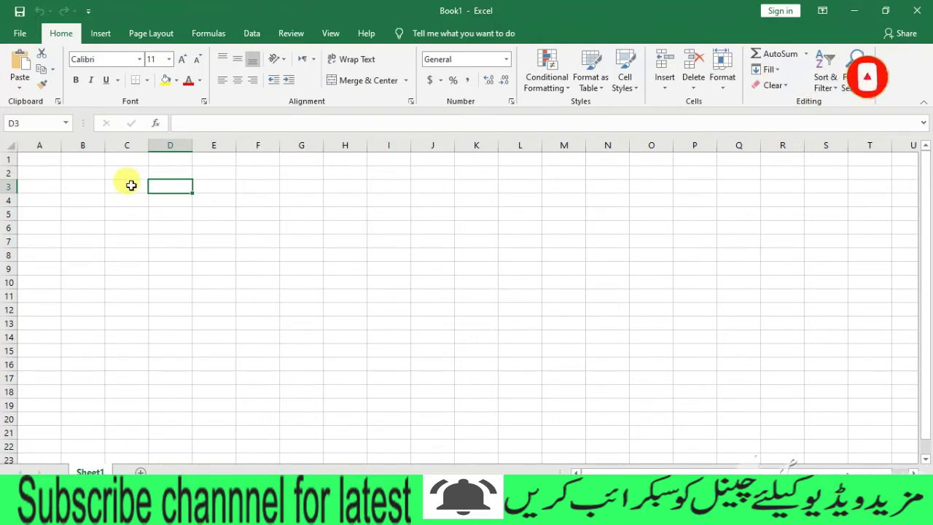
{"action": "left_click", "coordinate": [131, 186]}
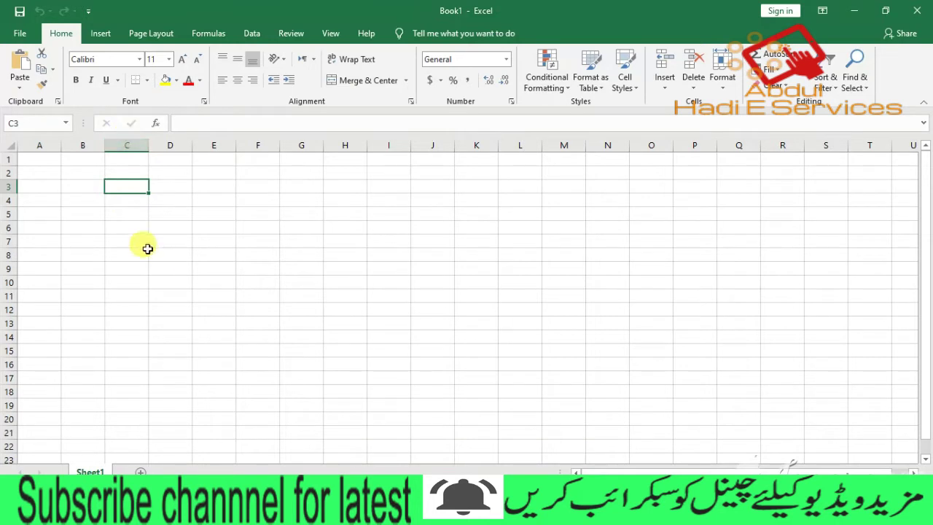
{"action": "left_click", "coordinate": [8, 187]}
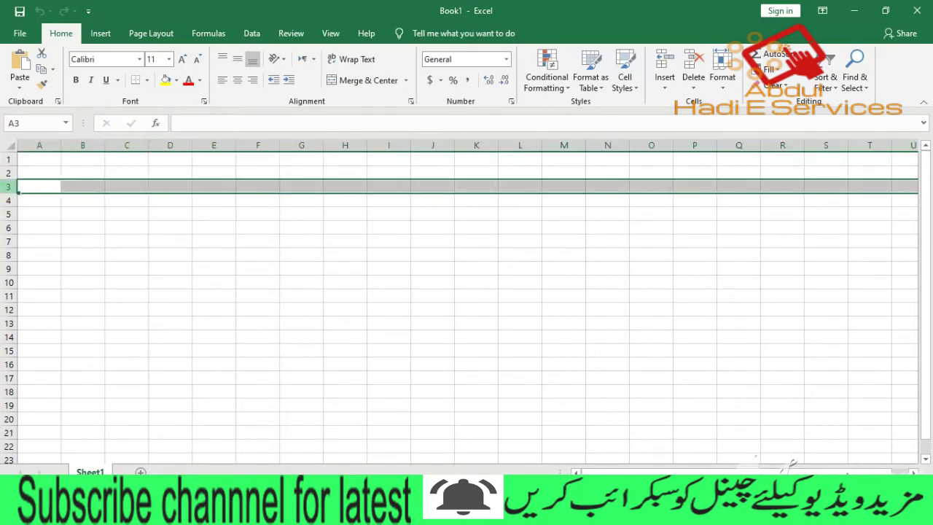
{"action": "left_click", "coordinate": [127, 145]}
Enter C3, F6 and D4 into their matching cells as reference labels.
{"action": "left_click", "coordinate": [124, 189]}
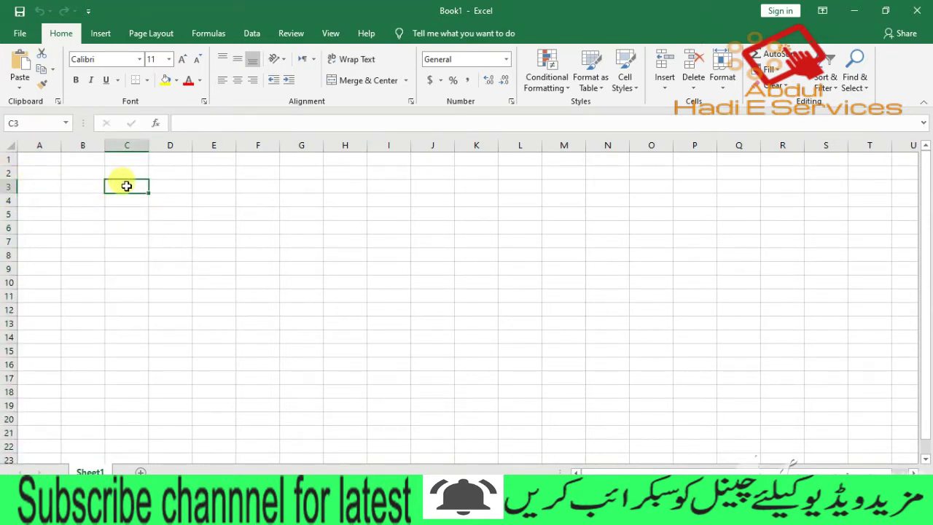
{"action": "type", "text": "C#"}
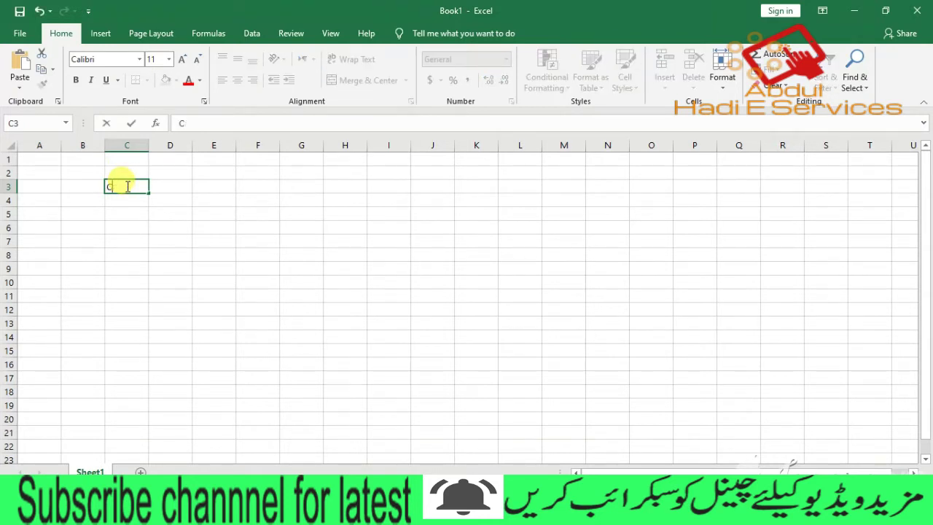
{"action": "type", "text": "3"}
{"action": "key", "text": "Return"}
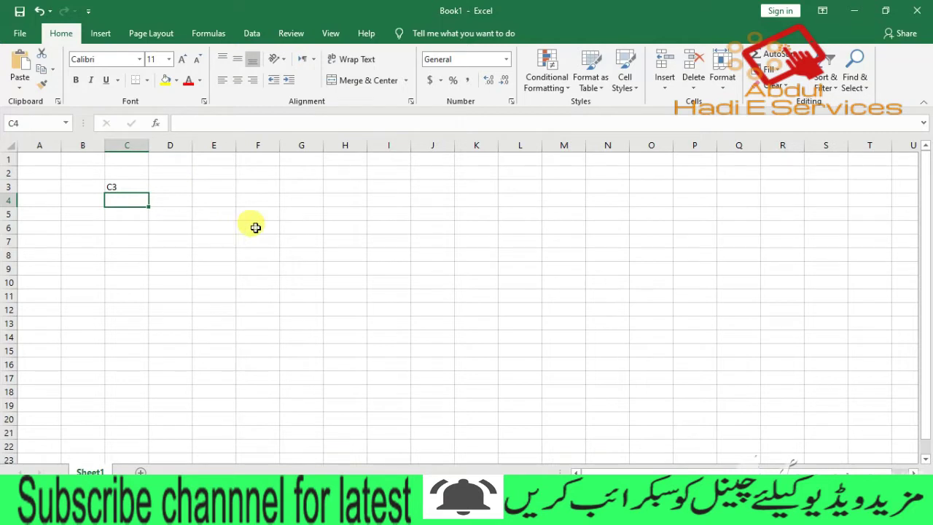
{"action": "left_click", "coordinate": [255, 228]}
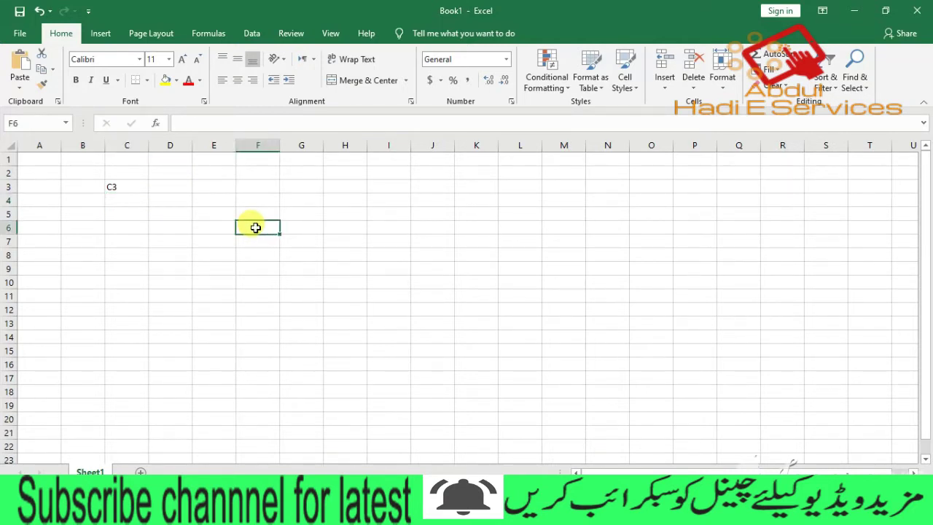
{"action": "type", "text": "F6"}
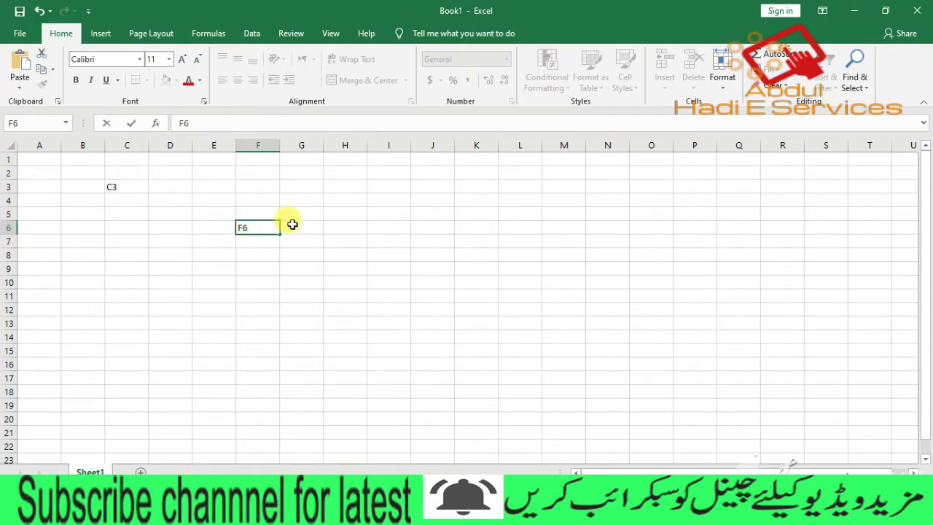
{"action": "key", "text": "Return"}
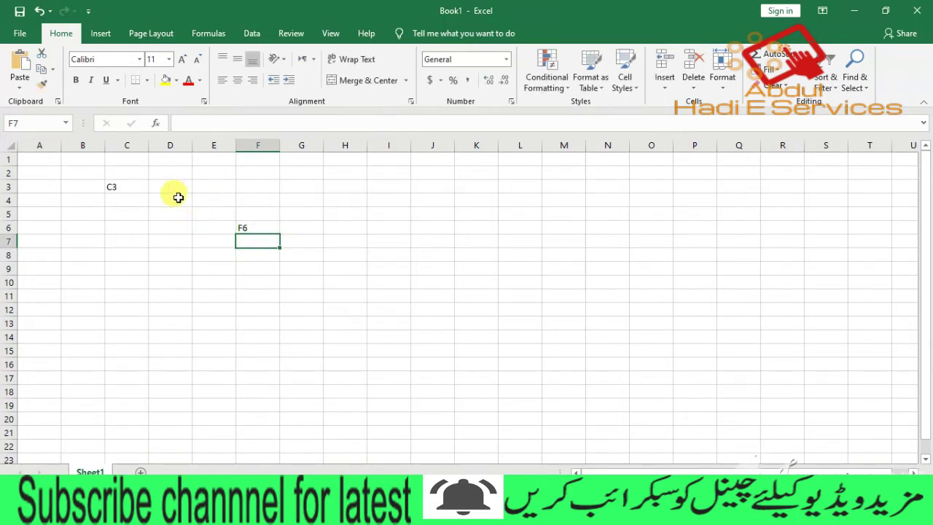
{"action": "left_click", "coordinate": [178, 196]}
{"action": "type", "text": "D4"}
{"action": "key", "text": "Return"}
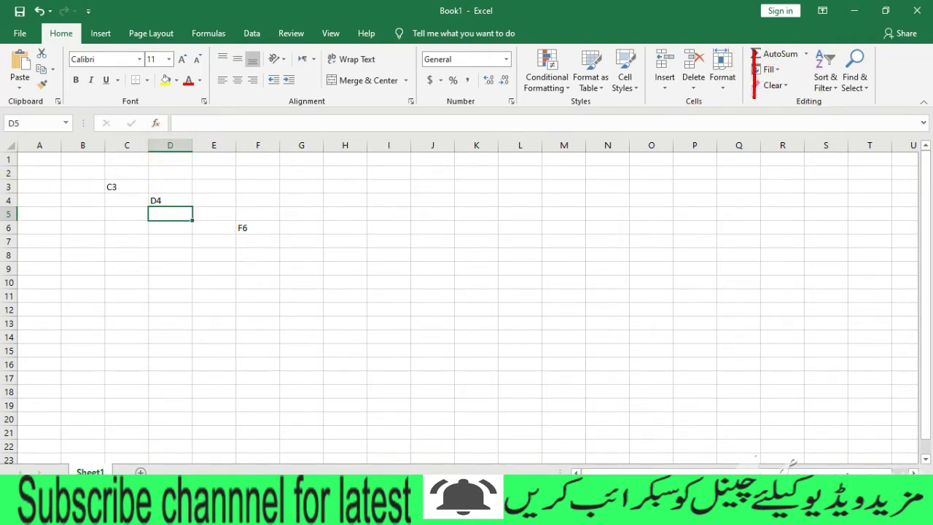
{"action": "mouse_move", "coordinate": [459, 514]}
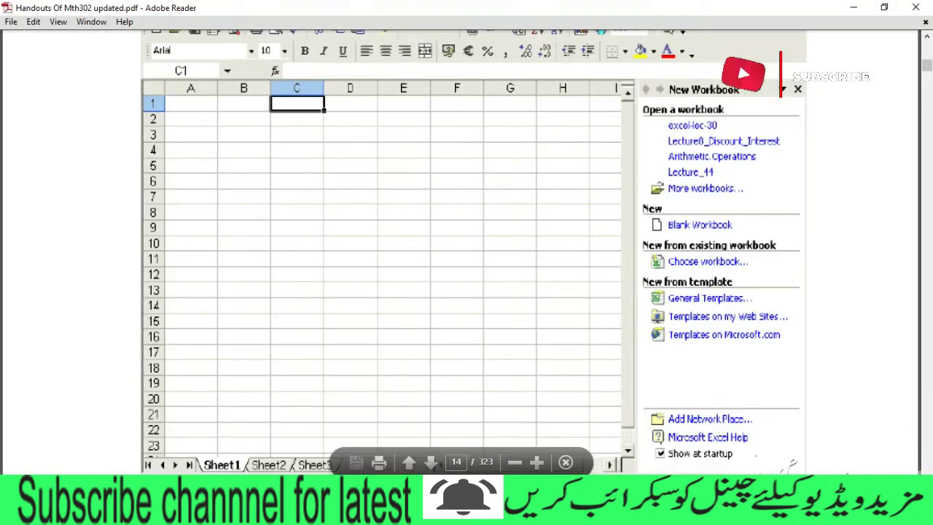
Scroll the handout down to Examples 1–3 and highlight the word Range in Example 3.
{"action": "scroll", "coordinate": [473, 252], "scroll_direction": "down", "scroll_amount": 3}
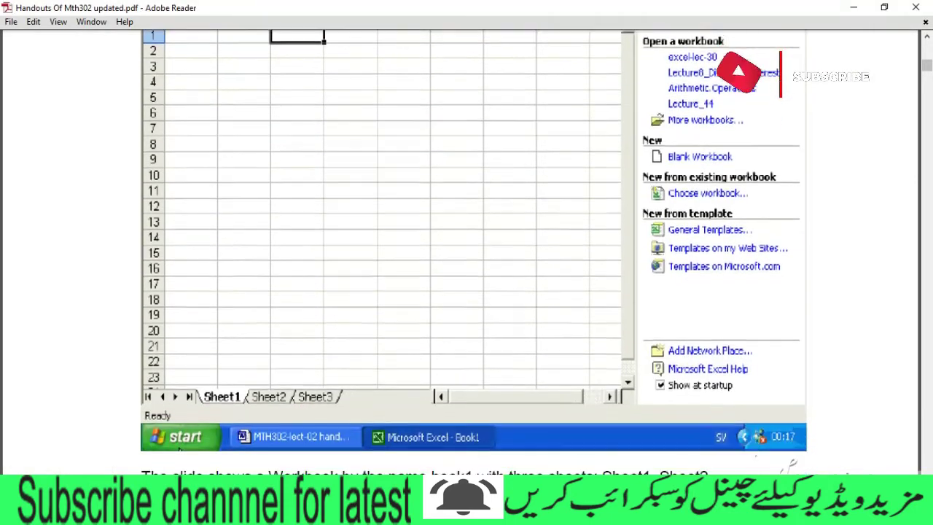
{"action": "scroll", "coordinate": [474, 253], "scroll_direction": "down", "scroll_amount": 5}
{"action": "scroll", "coordinate": [474, 252], "scroll_direction": "down", "scroll_amount": 5}
{"action": "scroll", "coordinate": [474, 252], "scroll_direction": "down", "scroll_amount": 3}
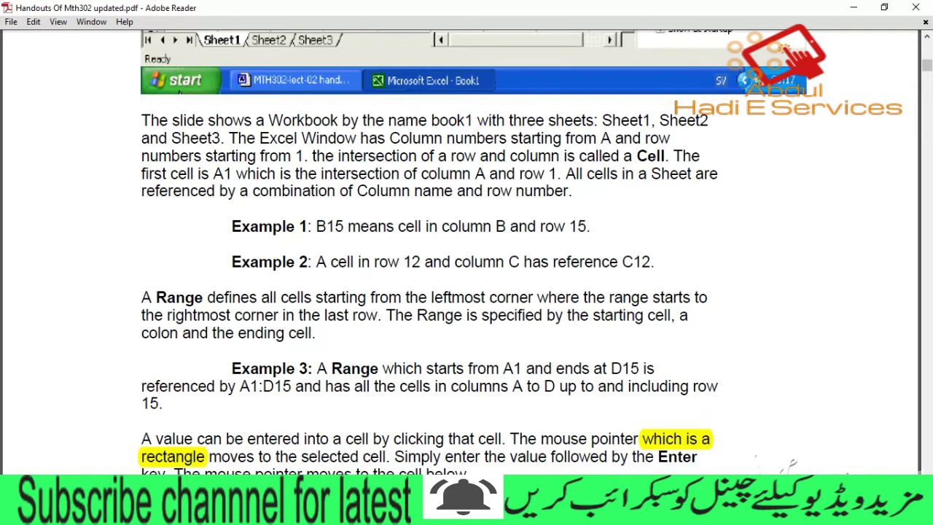
{"action": "scroll", "coordinate": [474, 252], "scroll_direction": "down", "scroll_amount": 3}
{"action": "scroll", "coordinate": [474, 252], "scroll_direction": "down", "scroll_amount": 2}
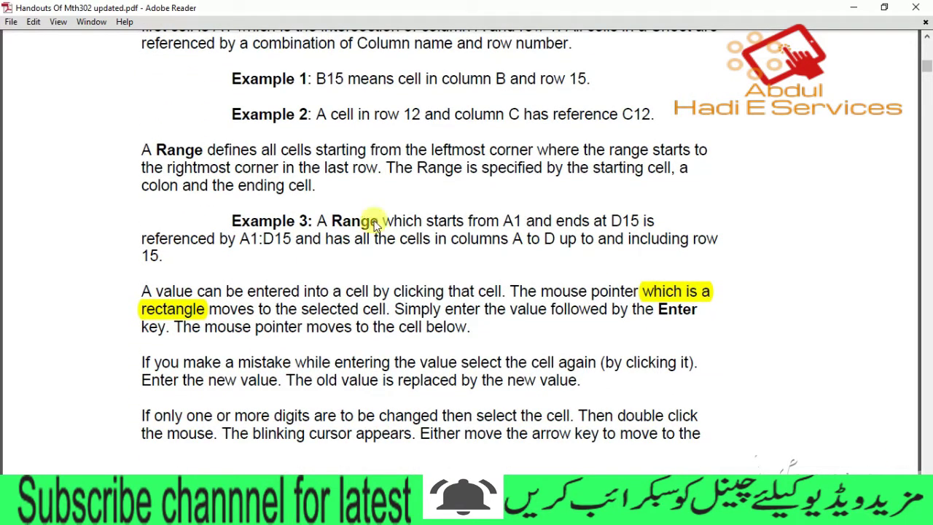
{"action": "left_click_drag", "start_coordinate": [334, 222], "coordinate": [369, 222]}
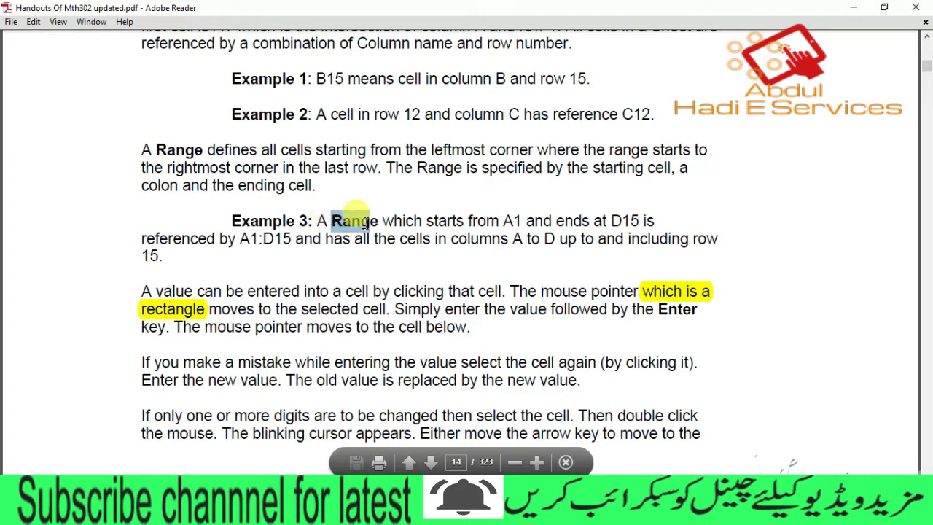
{"action": "left_click", "coordinate": [379, 220]}
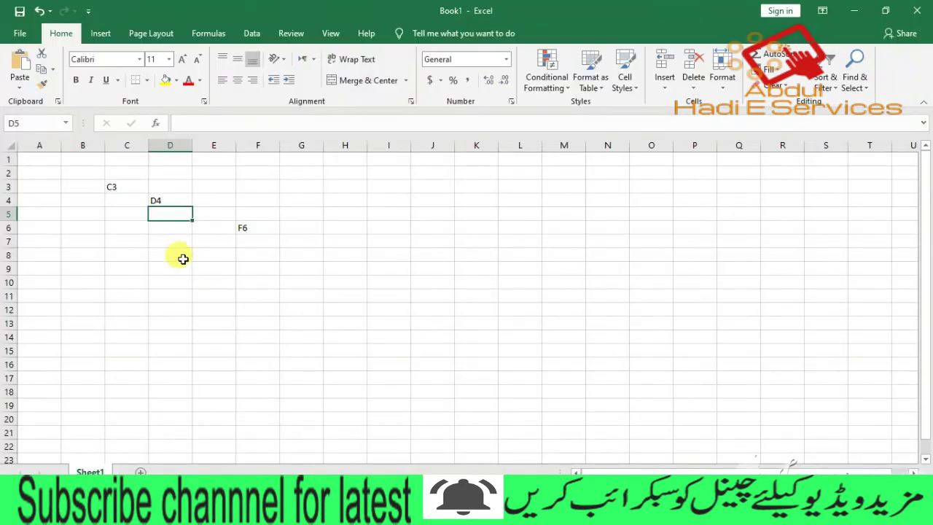
Select the range E3:G3, then the range H3:H10, deselecting at G9 and J12, and return to the PDF.
{"action": "left_click_drag", "start_coordinate": [210, 185], "coordinate": [306, 186]}
{"action": "left_click", "coordinate": [270, 190]}
{"action": "left_click", "coordinate": [221, 189]}
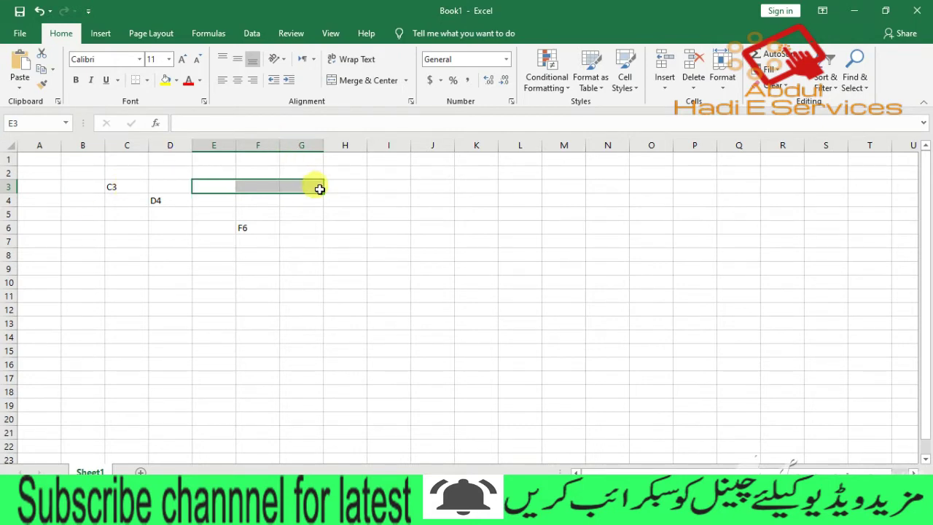
{"action": "left_click", "coordinate": [286, 269]}
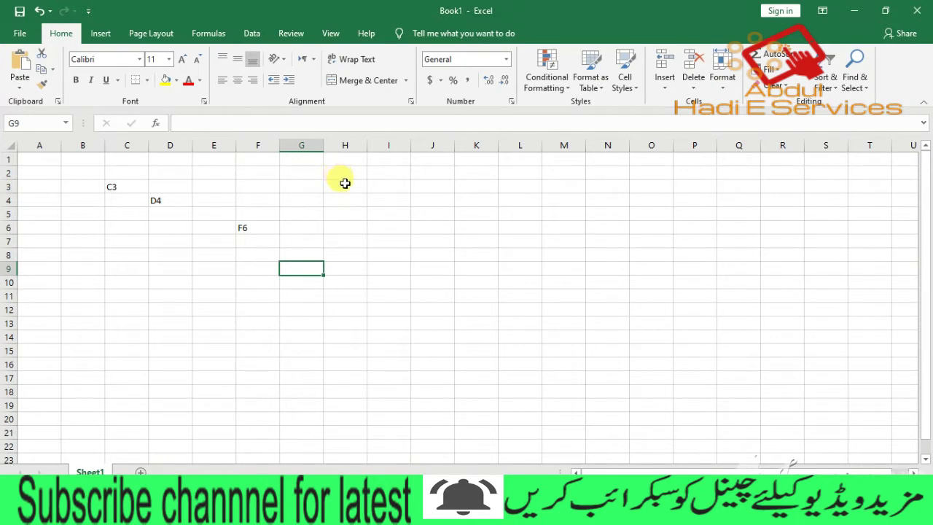
{"action": "left_click_drag", "start_coordinate": [345, 183], "coordinate": [357, 281]}
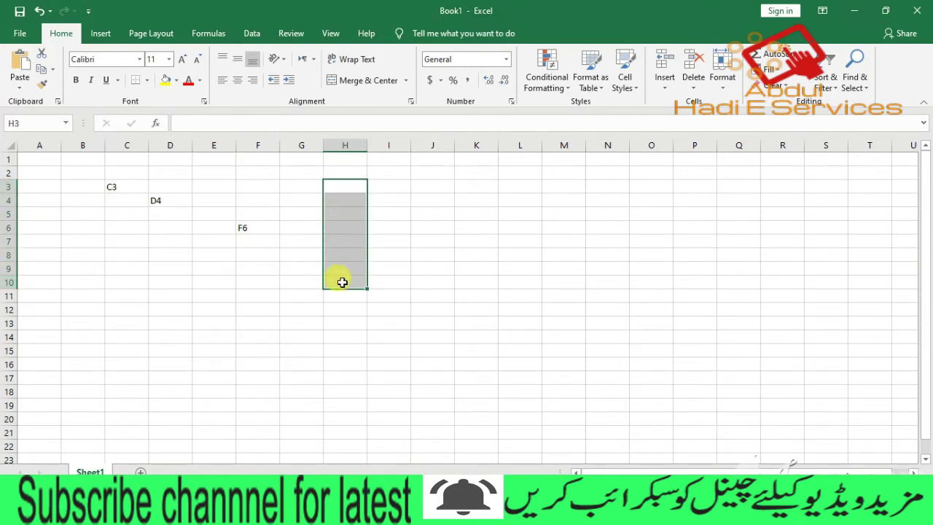
{"action": "left_click", "coordinate": [418, 305]}
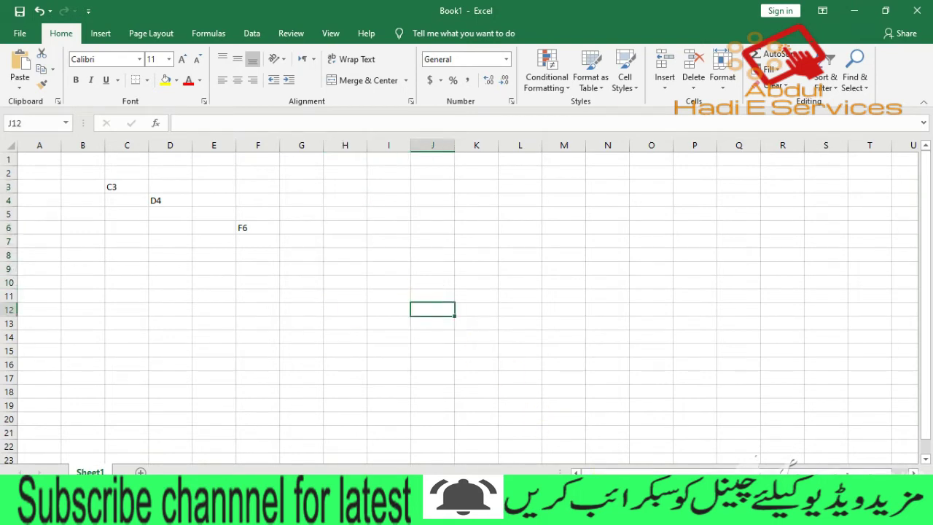
{"action": "left_click", "coordinate": [689, 421]}
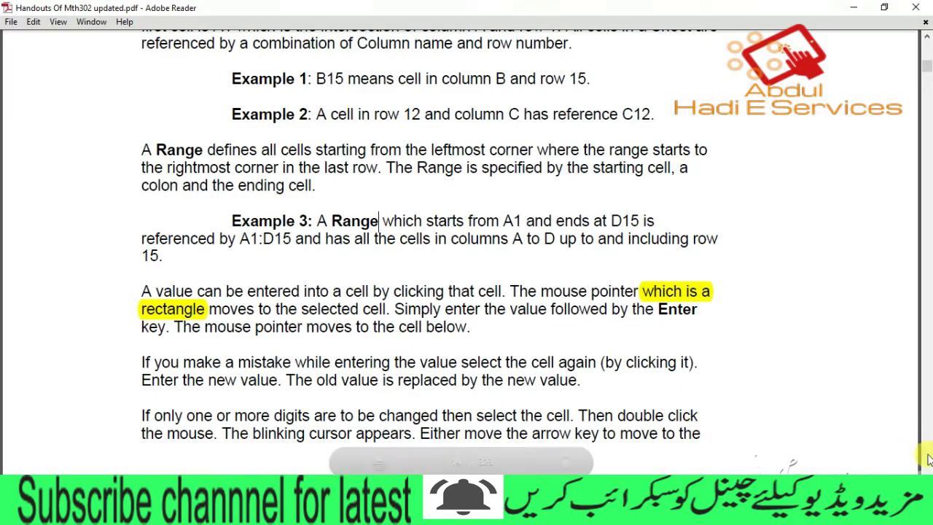
Scroll to page 15 and highlight the four calculation operator types listed there.
{"action": "scroll", "coordinate": [379, 221], "scroll_direction": "down", "scroll_amount": 1}
{"action": "scroll", "coordinate": [379, 221], "scroll_direction": "down", "scroll_amount": 1}
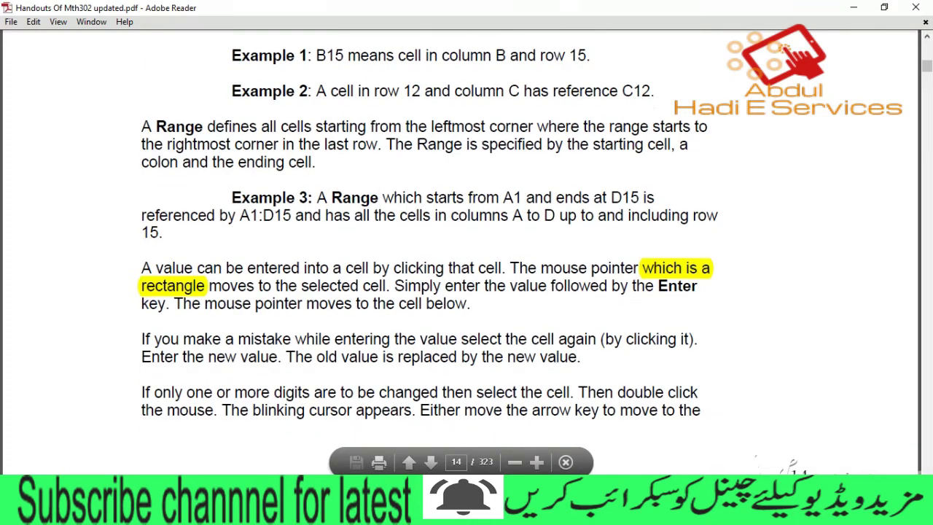
{"action": "scroll", "coordinate": [379, 221], "scroll_direction": "down", "scroll_amount": 1}
{"action": "scroll", "coordinate": [379, 221], "scroll_direction": "down", "scroll_amount": 4}
{"action": "scroll", "coordinate": [428, 248], "scroll_direction": "down", "scroll_amount": 1}
{"action": "scroll", "coordinate": [428, 248], "scroll_direction": "down", "scroll_amount": 8}
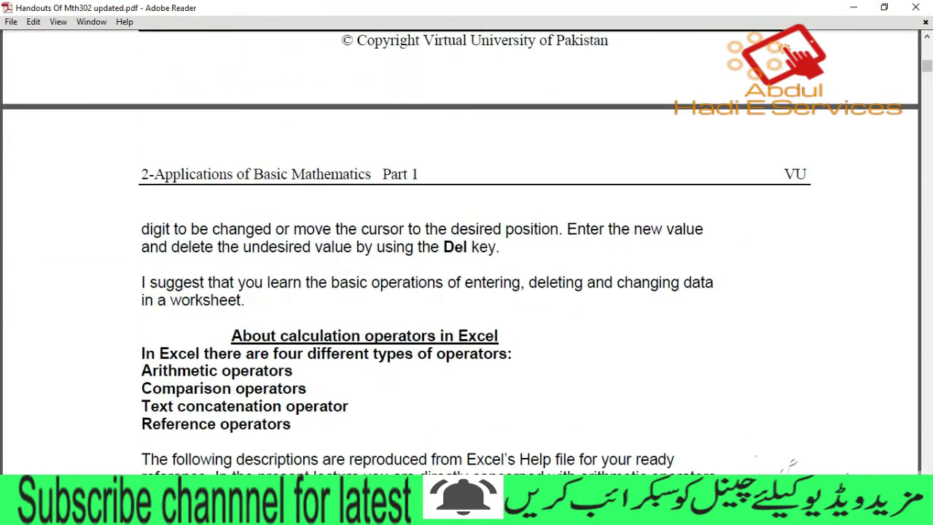
{"action": "scroll", "coordinate": [467, 253], "scroll_direction": "down", "scroll_amount": 1}
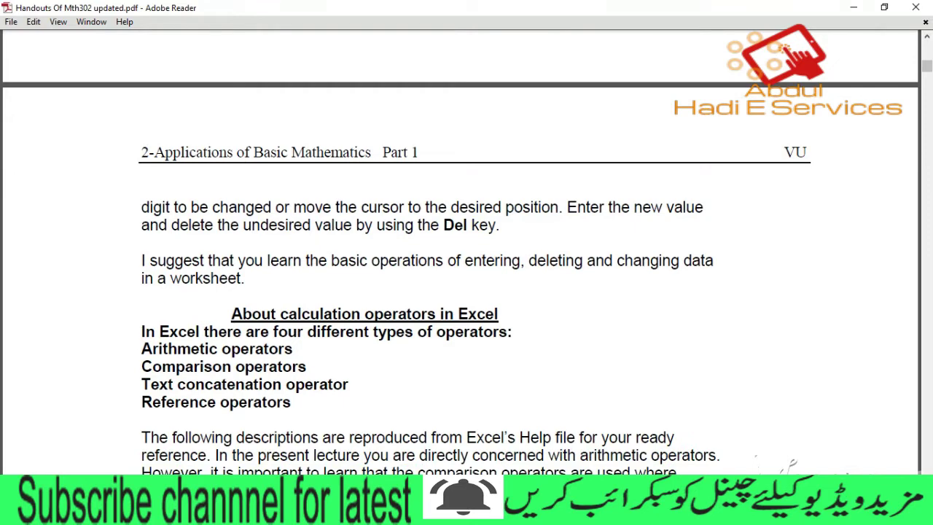
{"action": "scroll", "coordinate": [467, 253], "scroll_direction": "down", "scroll_amount": 2}
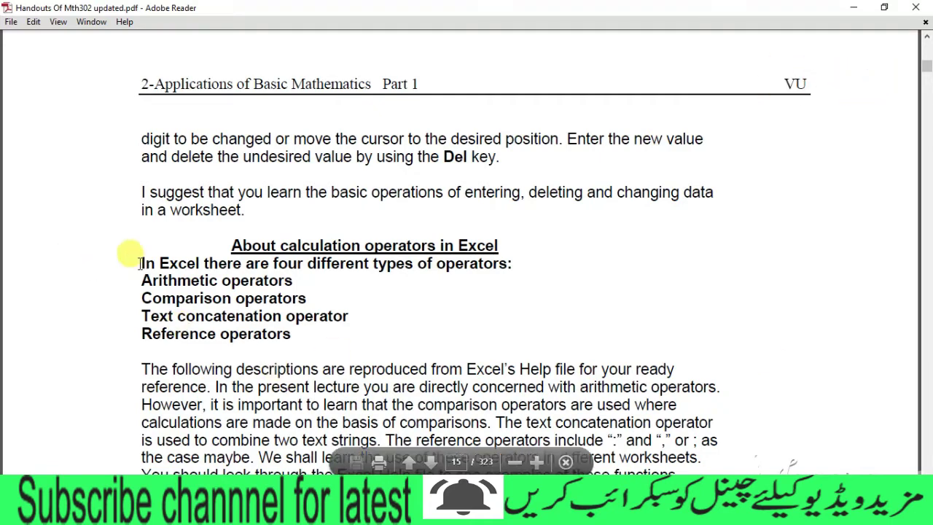
{"action": "mouse_move", "coordinate": [142, 281]}
{"action": "left_mouse_down"}
{"action": "mouse_move", "coordinate": [269, 290]}
{"action": "mouse_move", "coordinate": [144, 306]}
{"action": "mouse_move", "coordinate": [228, 315]}
{"action": "left_mouse_up"}
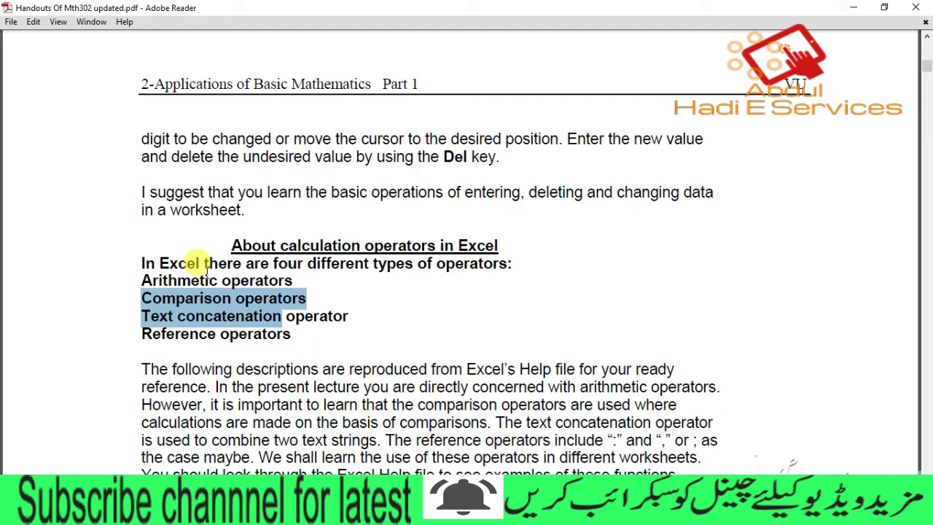
{"action": "left_click", "coordinate": [147, 299]}
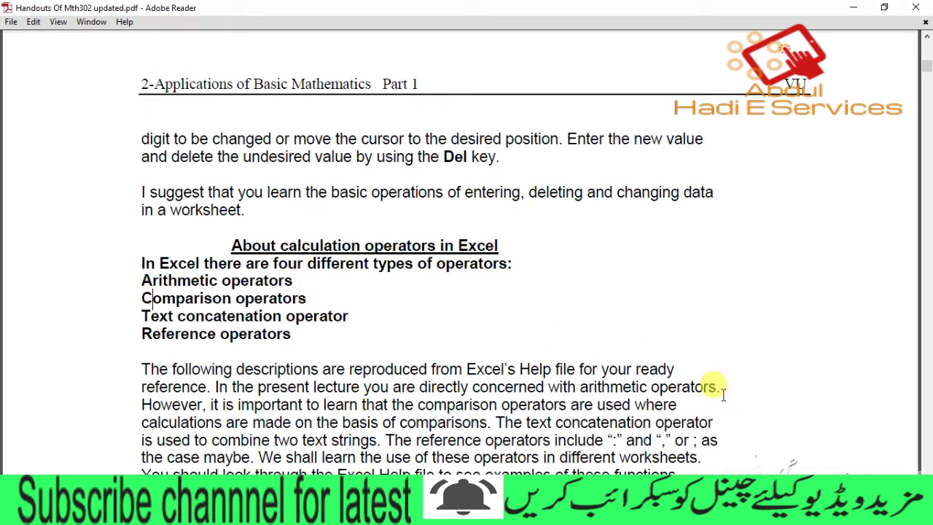
Scroll past the arithmetic operators to Excel Formulas for Addition and highlight =A15+B15.
{"action": "scroll", "coordinate": [467, 270], "scroll_direction": "down", "scroll_amount": 1}
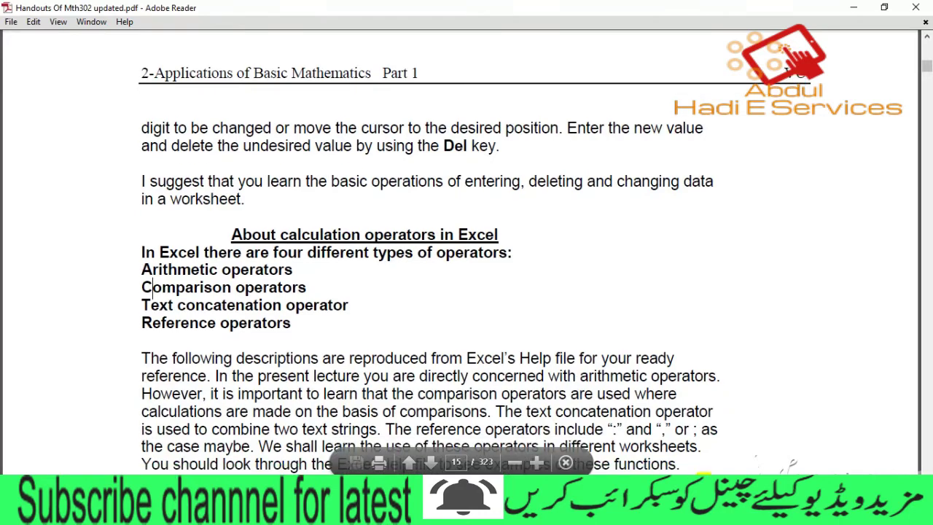
{"action": "scroll", "coordinate": [467, 270], "scroll_direction": "down", "scroll_amount": 2}
{"action": "scroll", "coordinate": [466, 270], "scroll_direction": "down", "scroll_amount": 3}
{"action": "scroll", "coordinate": [466, 270], "scroll_direction": "down", "scroll_amount": 5}
{"action": "scroll", "coordinate": [338, 311], "scroll_direction": "down", "scroll_amount": 1}
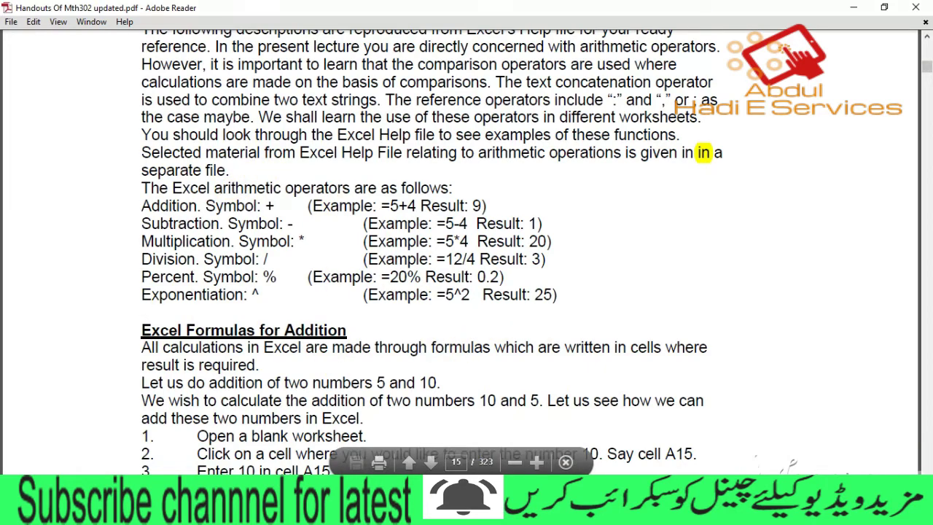
{"action": "scroll", "coordinate": [704, 152], "scroll_direction": "down", "scroll_amount": 1}
{"action": "scroll", "coordinate": [703, 153], "scroll_direction": "down", "scroll_amount": 1}
{"action": "scroll", "coordinate": [703, 152], "scroll_direction": "down", "scroll_amount": 3}
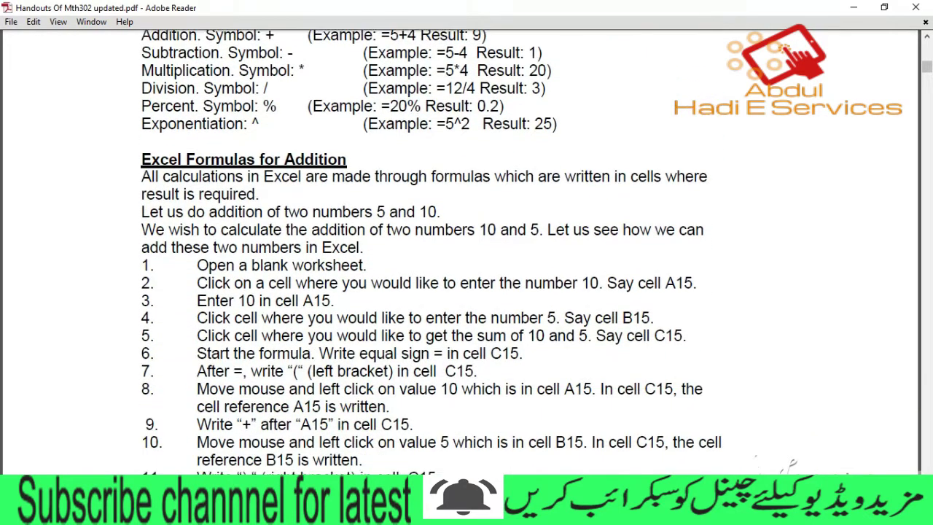
{"action": "scroll", "coordinate": [566, 425], "scroll_direction": "down", "scroll_amount": 1}
{"action": "scroll", "coordinate": [567, 425], "scroll_direction": "down", "scroll_amount": 2}
{"action": "scroll", "coordinate": [431, 255], "scroll_direction": "down", "scroll_amount": 2}
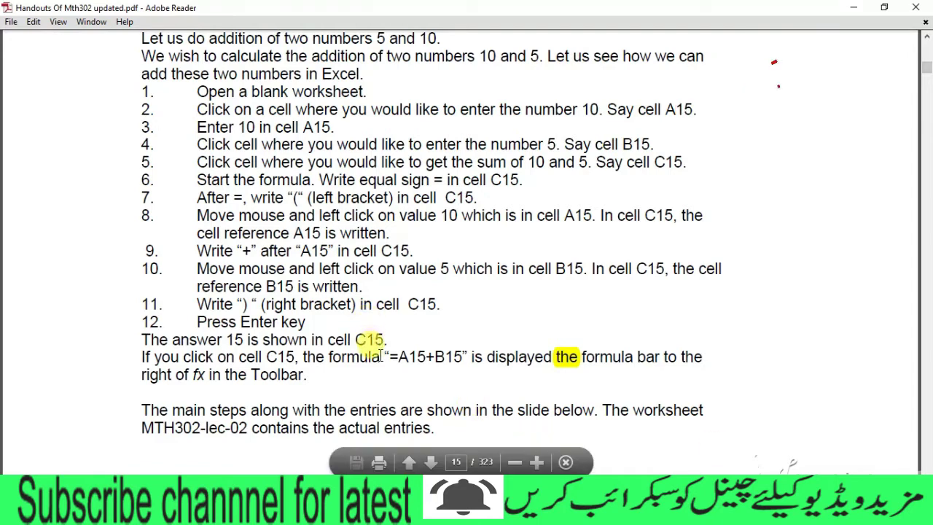
{"action": "left_click_drag", "start_coordinate": [389, 357], "coordinate": [467, 357]}
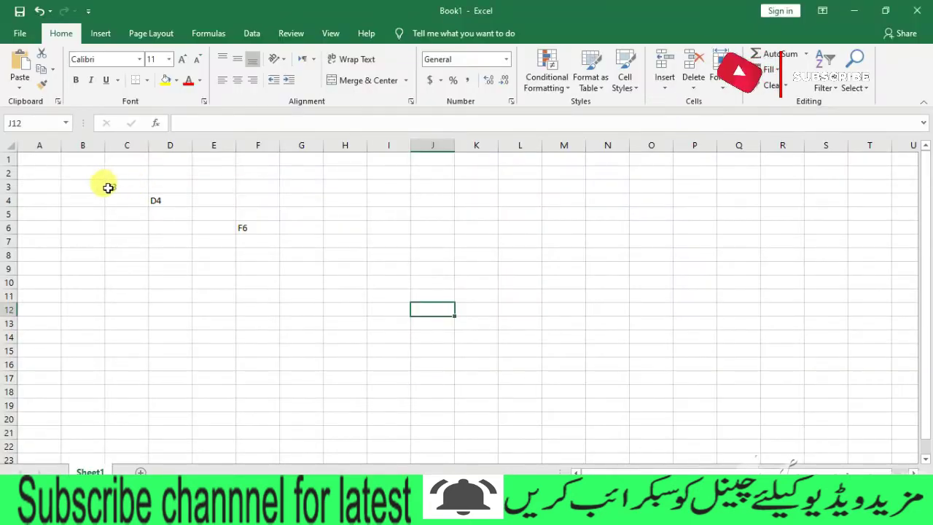
Erase the old sample entries in block B1:F6.
{"action": "left_click", "coordinate": [102, 183]}
{"action": "left_click_drag", "start_coordinate": [304, 259], "coordinate": [255, 228]}
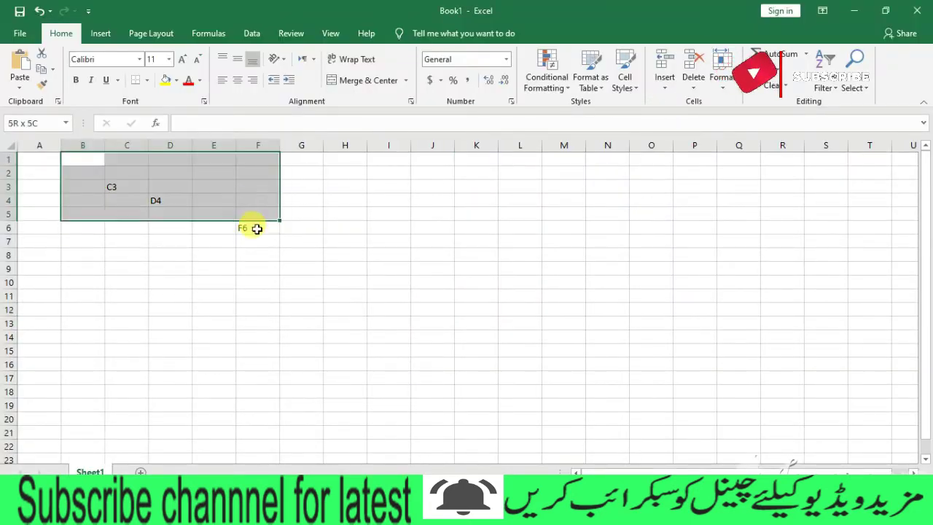
{"action": "right_click", "coordinate": [223, 179]}
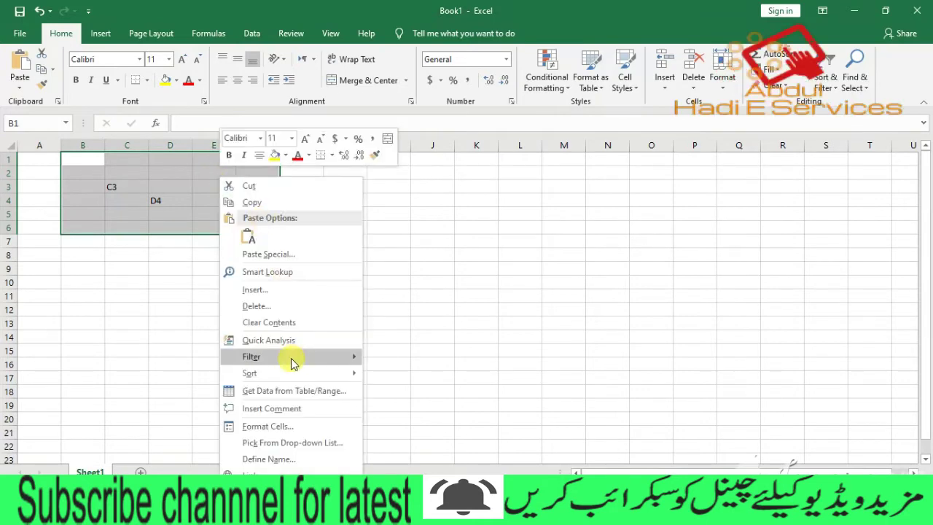
{"action": "key", "text": "Escape"}
{"action": "key", "text": "Delete"}
{"action": "left_click", "coordinate": [113, 197]}
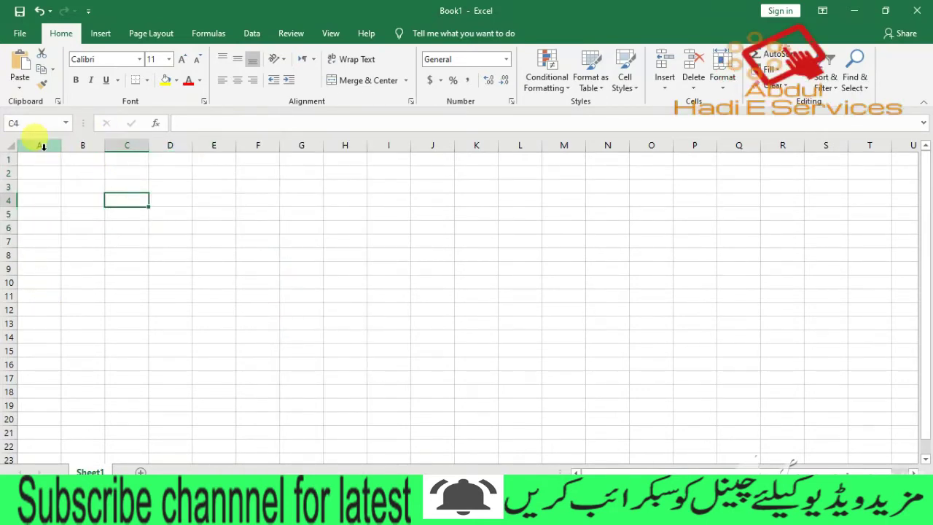
Enter 20 in cell A15 and 30 in cell B15.
{"action": "left_click", "coordinate": [46, 352]}
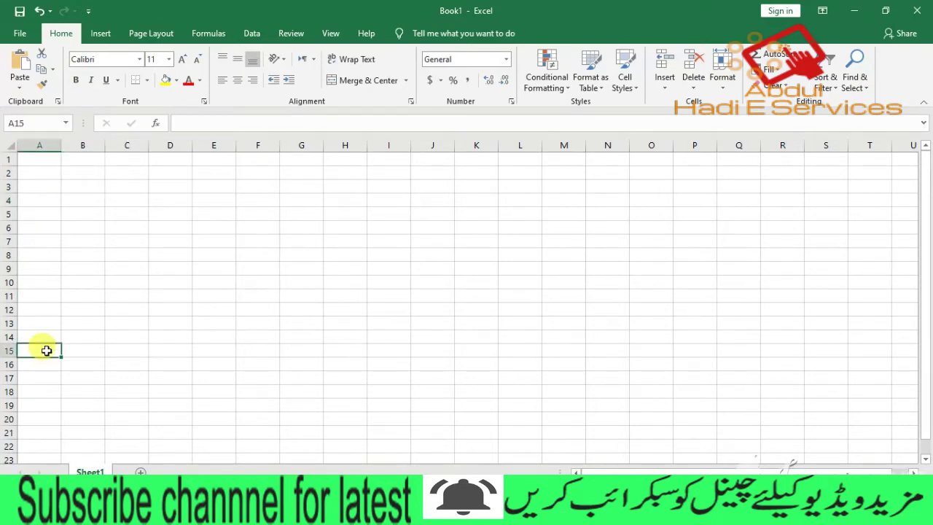
{"action": "type", "text": "20"}
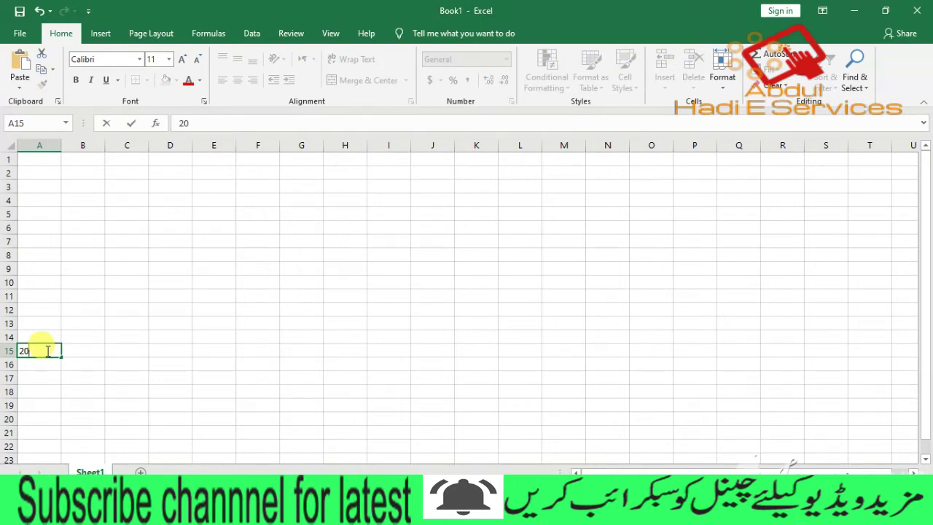
{"action": "key", "text": "Tab"}
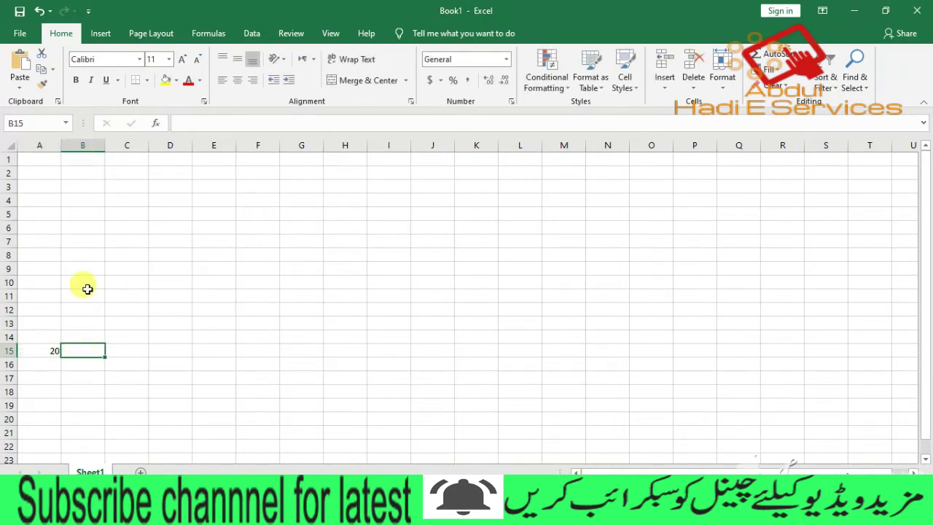
{"action": "type", "text": "30"}
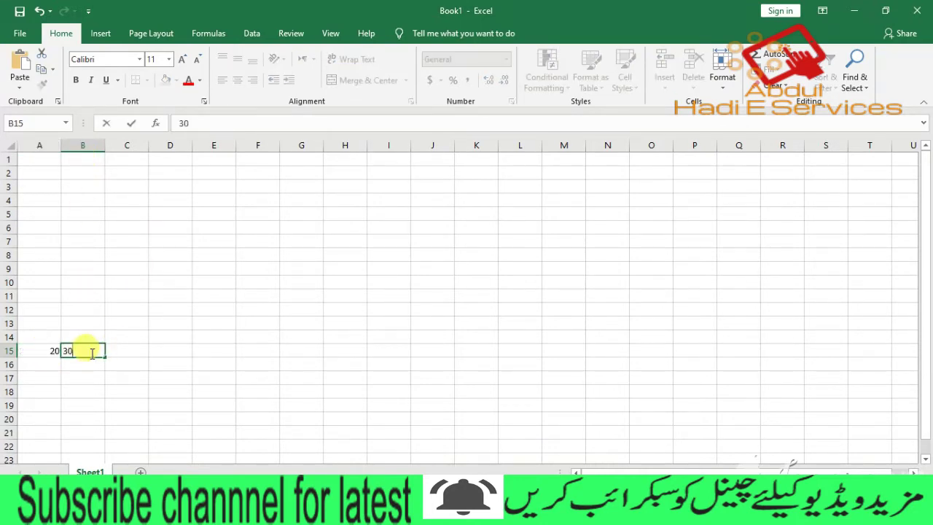
{"action": "key", "text": "Return"}
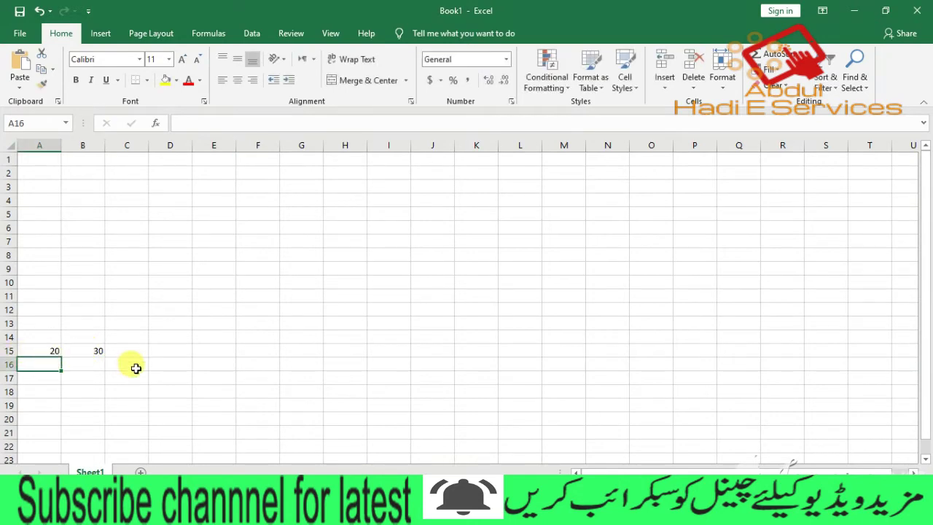
Enter the formula =A15+B15 in cell C16 so it displays 50.
{"action": "left_click", "coordinate": [137, 363]}
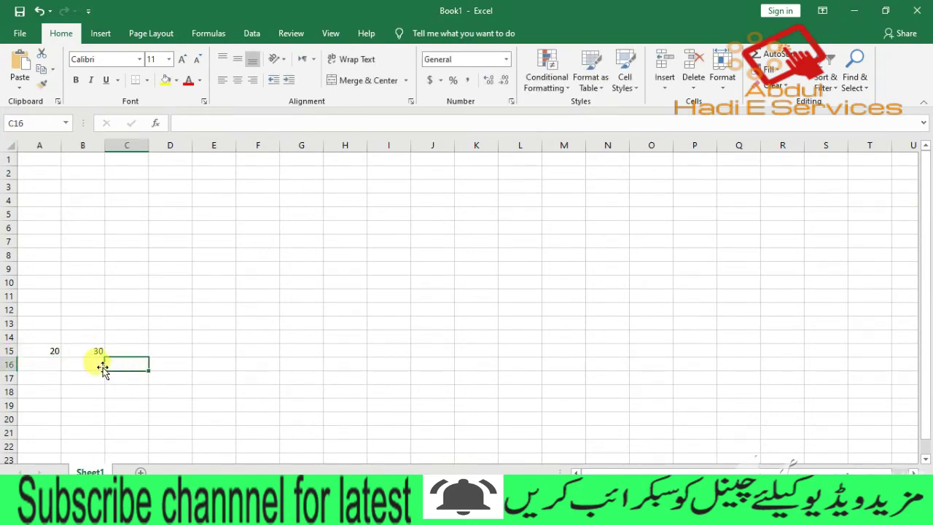
{"action": "type", "text": "="}
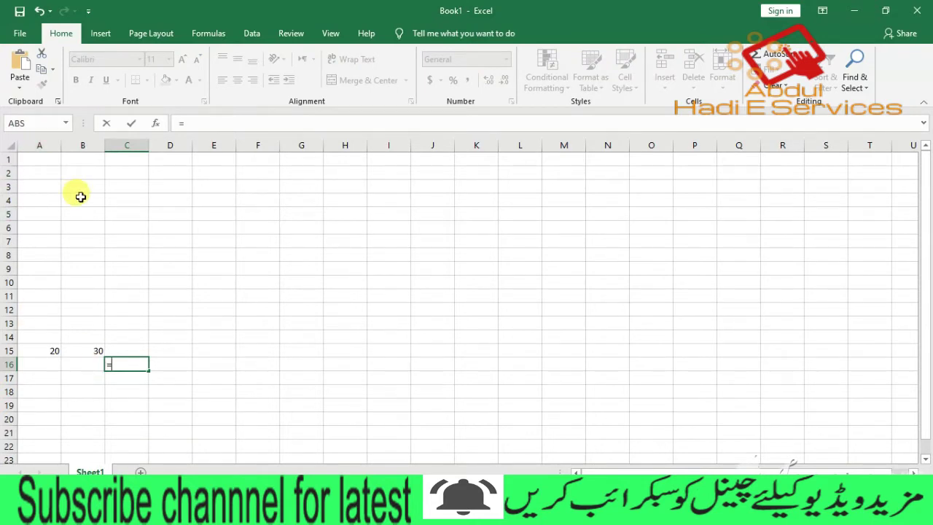
{"action": "type", "text": "A15"}
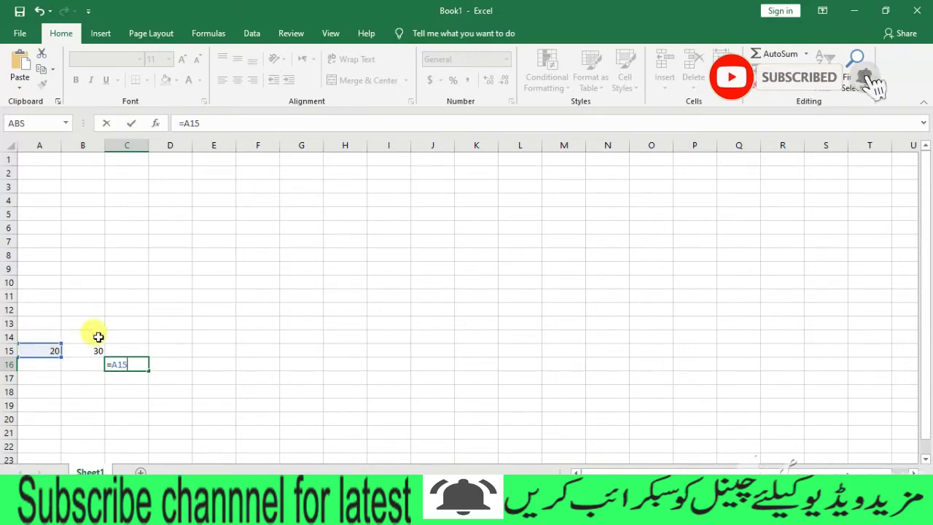
{"action": "type", "text": "+"}
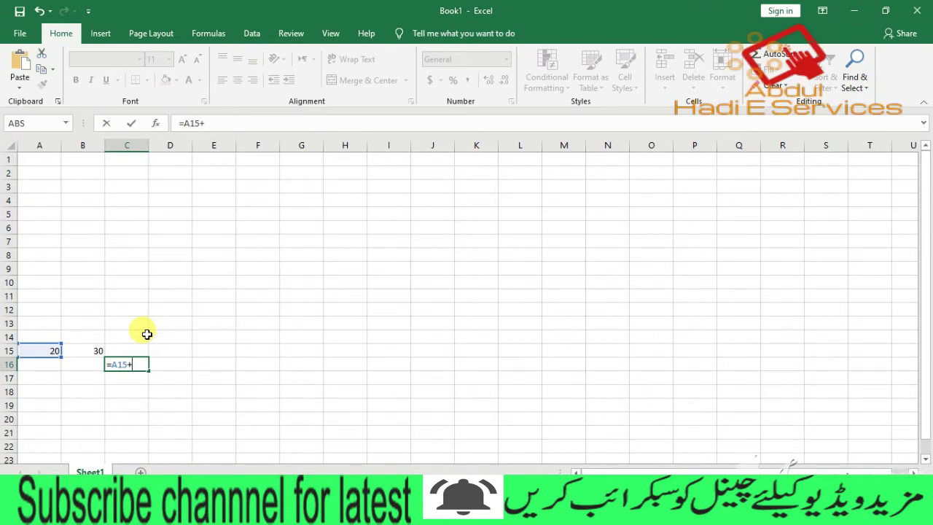
{"action": "type", "text": "B"}
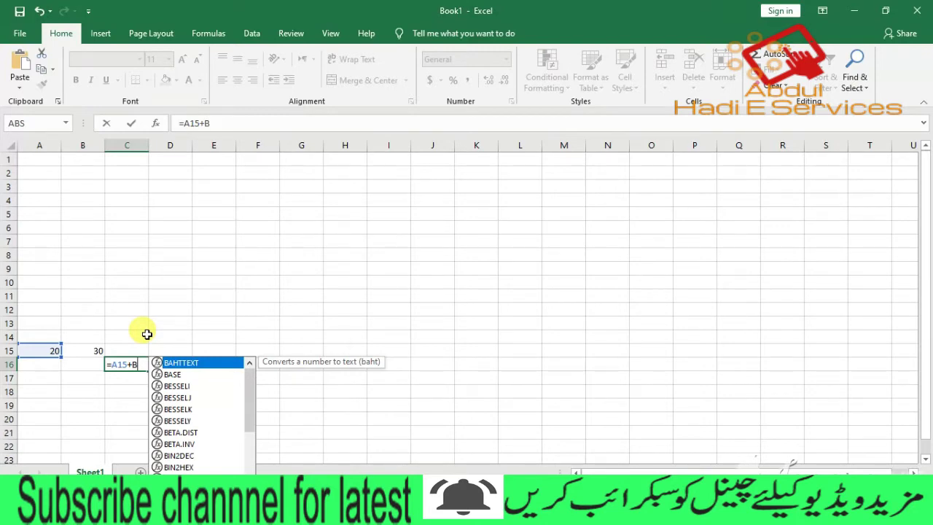
{"action": "type", "text": "15"}
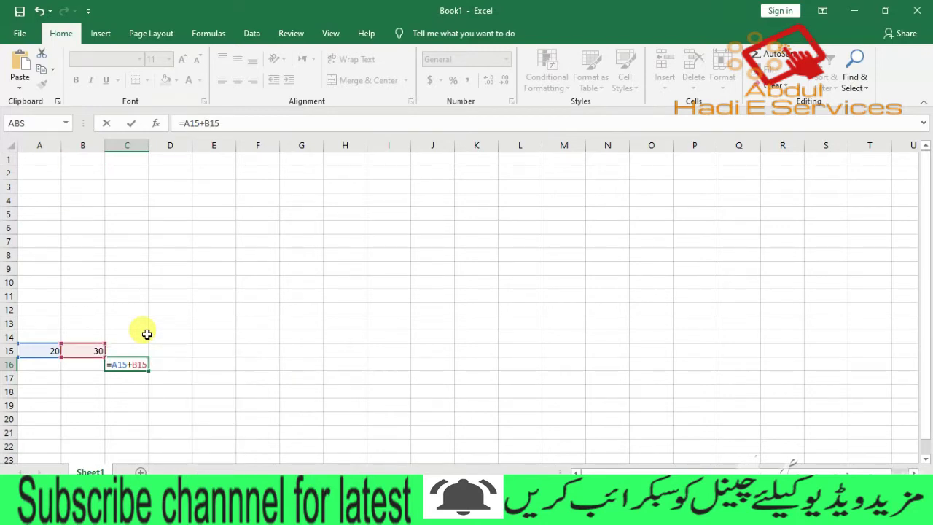
{"action": "key", "text": "Return"}
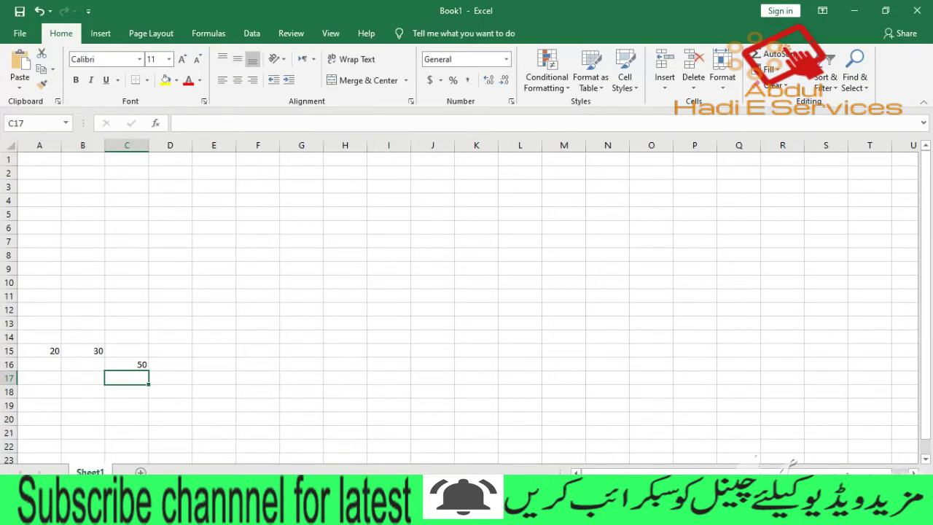
Bring the MTH302 handout forward and scroll to page 17's six-number addition screenshot totalling 120.
{"action": "left_click", "coordinate": [605, 423]}
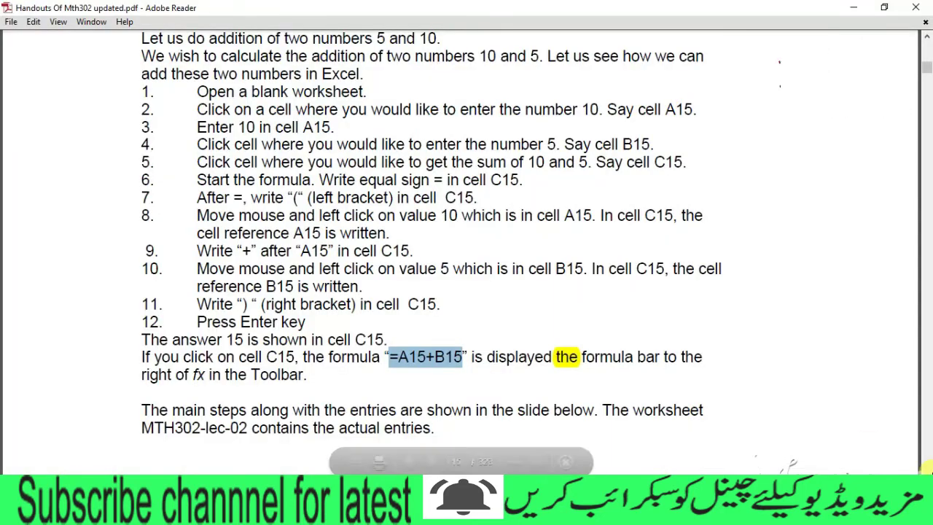
{"action": "scroll", "coordinate": [467, 234], "scroll_direction": "down", "scroll_amount": 1}
{"action": "scroll", "coordinate": [467, 233], "scroll_direction": "down", "scroll_amount": 2}
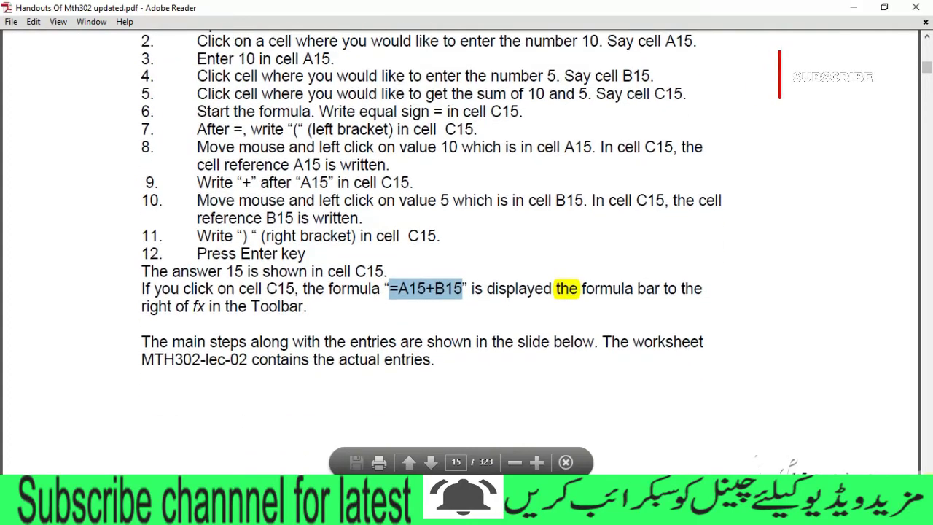
{"action": "scroll", "coordinate": [467, 234], "scroll_direction": "down", "scroll_amount": 2}
{"action": "scroll", "coordinate": [467, 255], "scroll_direction": "down", "scroll_amount": 5}
{"action": "scroll", "coordinate": [467, 255], "scroll_direction": "down", "scroll_amount": 4}
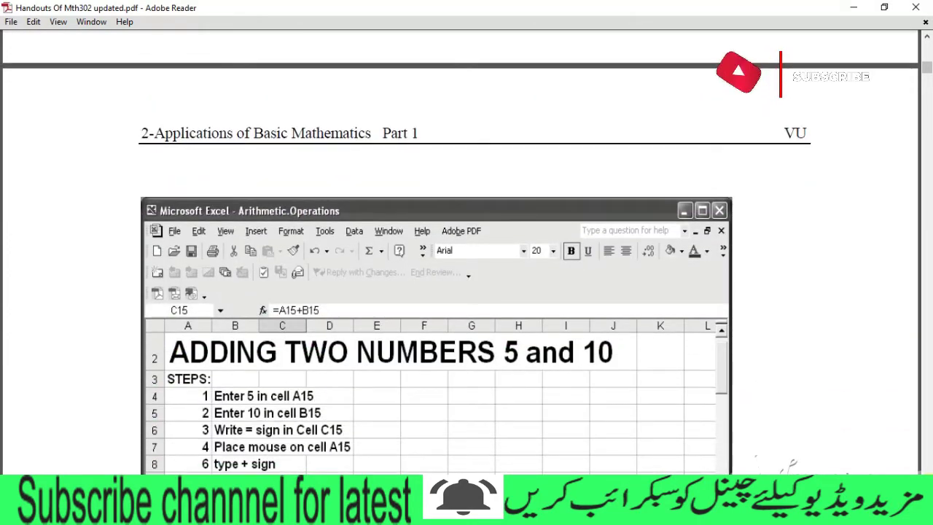
{"action": "scroll", "coordinate": [467, 256], "scroll_direction": "down", "scroll_amount": 2}
{"action": "scroll", "coordinate": [204, 444], "scroll_direction": "down", "scroll_amount": 1}
{"action": "scroll", "coordinate": [204, 445], "scroll_direction": "down", "scroll_amount": 3}
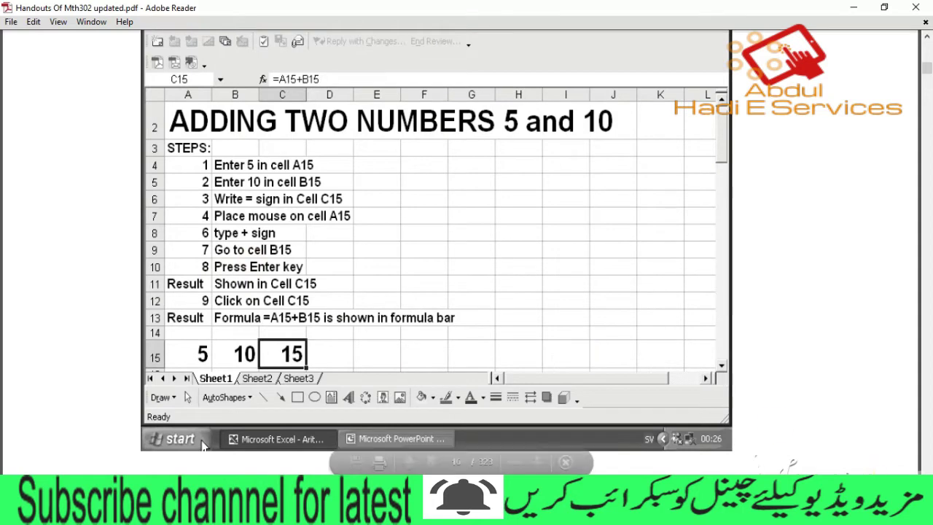
{"action": "scroll", "coordinate": [437, 240], "scroll_direction": "down", "scroll_amount": 5}
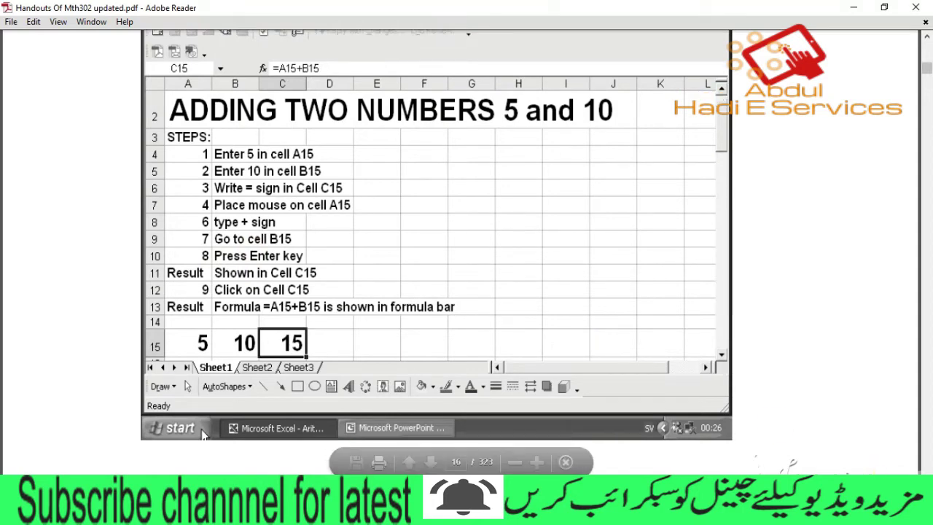
{"action": "scroll", "coordinate": [438, 251], "scroll_direction": "down", "scroll_amount": 1}
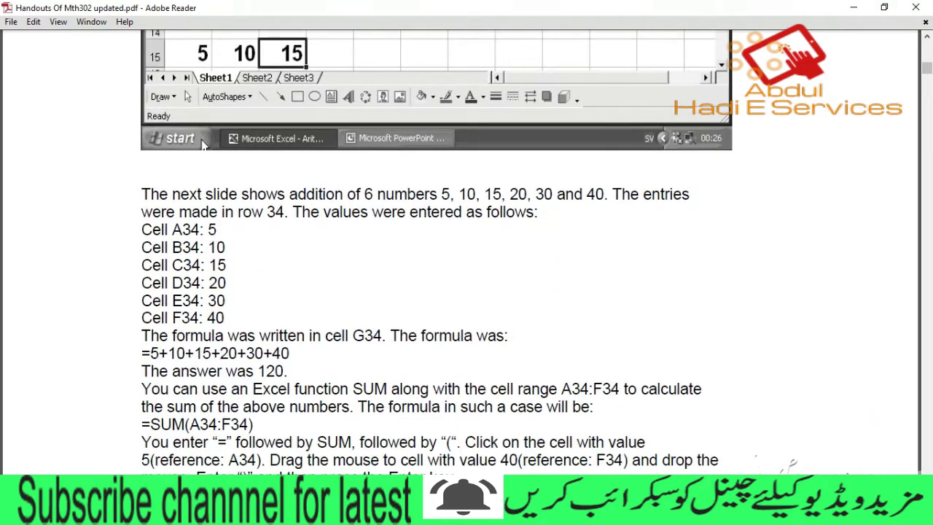
{"action": "scroll", "coordinate": [438, 251], "scroll_direction": "down", "scroll_amount": 3}
{"action": "scroll", "coordinate": [438, 251], "scroll_direction": "down", "scroll_amount": 2}
{"action": "scroll", "coordinate": [437, 252], "scroll_direction": "down", "scroll_amount": 5}
{"action": "scroll", "coordinate": [459, 252], "scroll_direction": "down", "scroll_amount": 5}
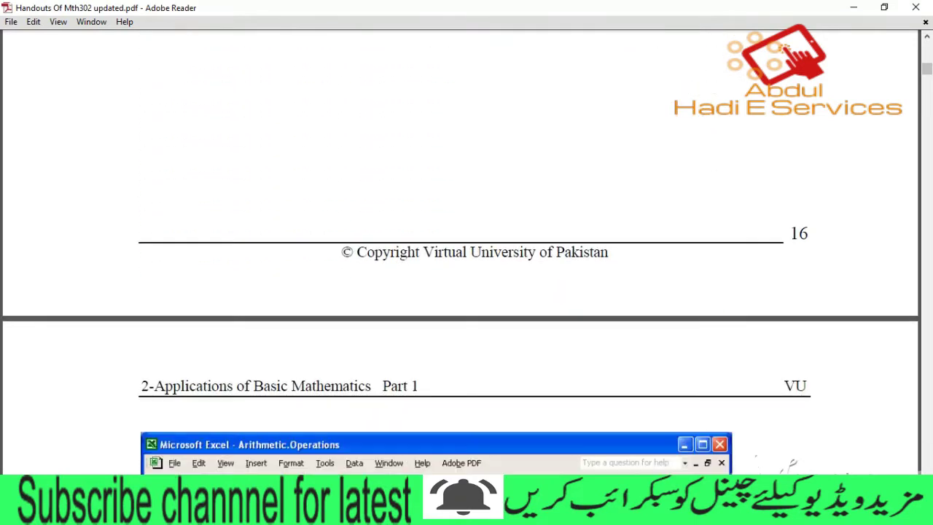
{"action": "scroll", "coordinate": [459, 252], "scroll_direction": "down", "scroll_amount": 6}
{"action": "scroll", "coordinate": [459, 252], "scroll_direction": "down", "scroll_amount": 2}
{"action": "scroll", "coordinate": [459, 252], "scroll_direction": "down", "scroll_amount": 1}
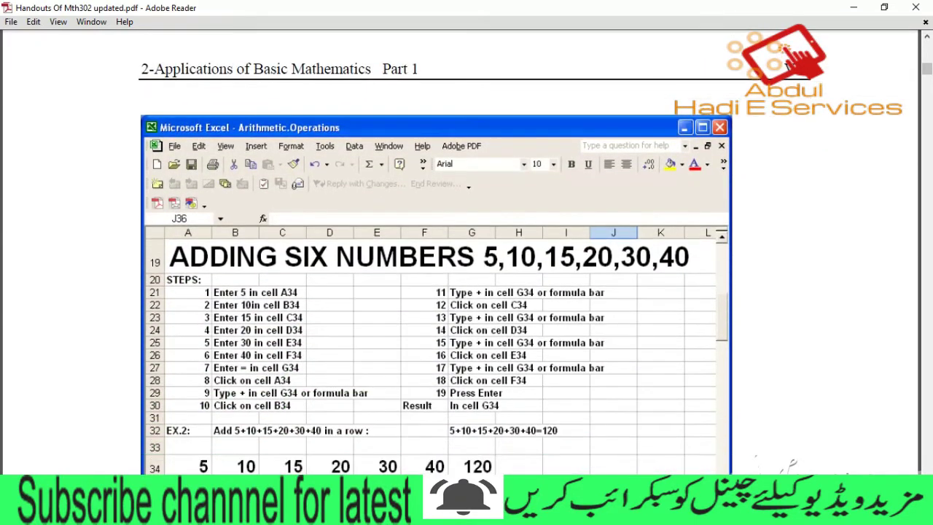
{"action": "scroll", "coordinate": [459, 251], "scroll_direction": "down", "scroll_amount": 2}
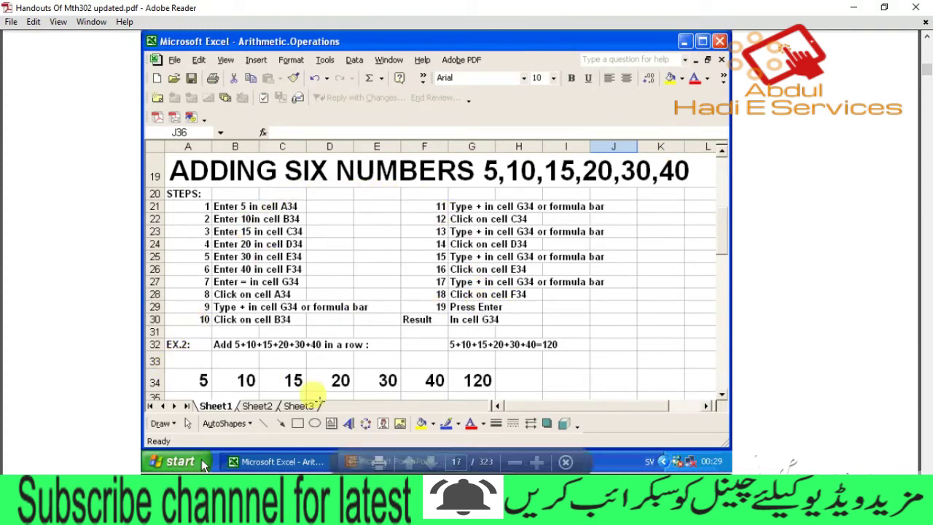
Return to Book1 and enter 5 in A1 and 10 in B1.
{"action": "mouse_move", "coordinate": [419, 511]}
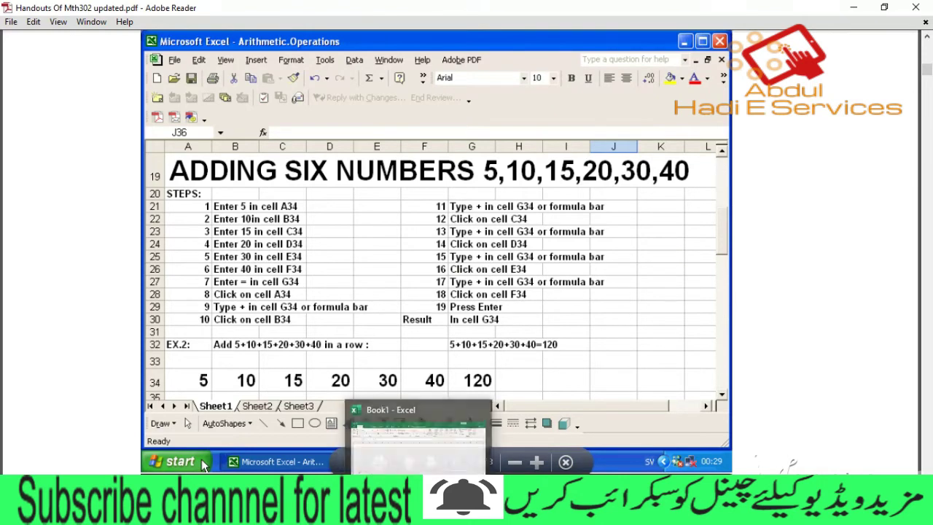
{"action": "left_click", "coordinate": [419, 437]}
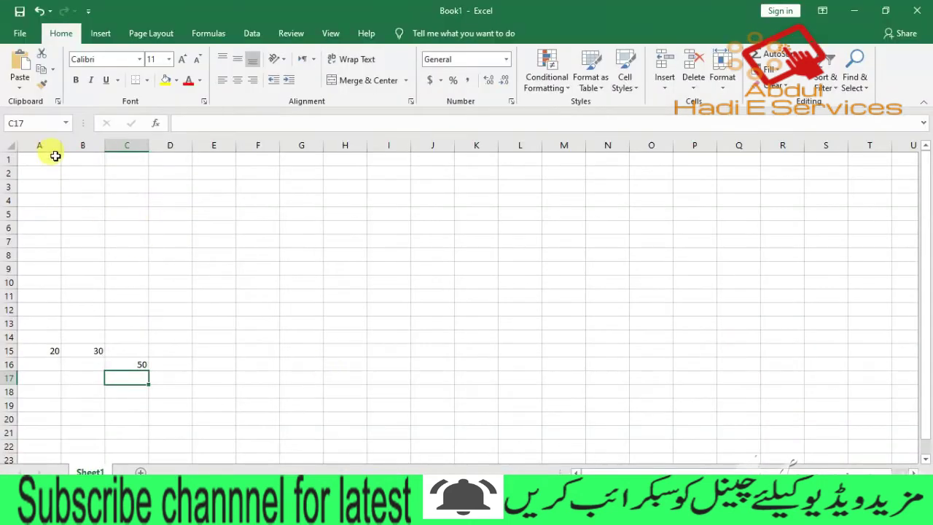
{"action": "left_click", "coordinate": [73, 174]}
{"action": "left_click", "coordinate": [41, 157]}
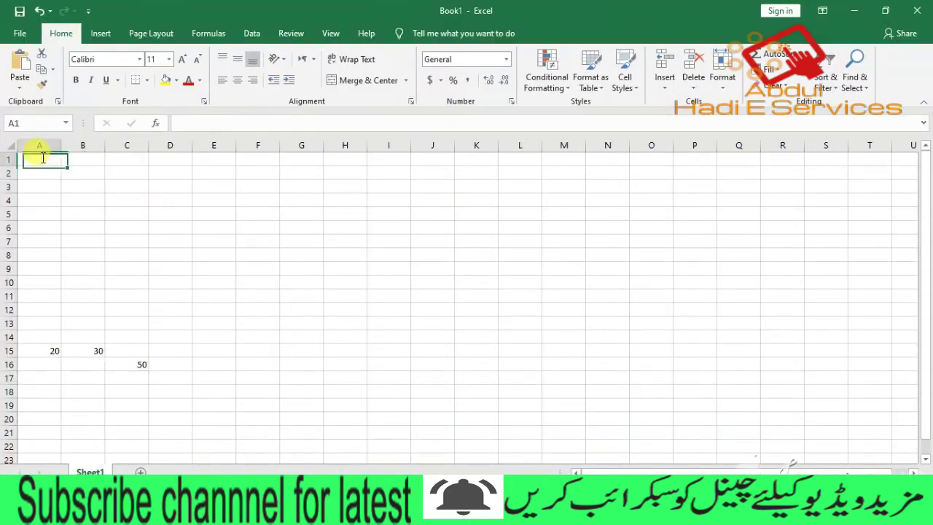
{"action": "type", "text": "5"}
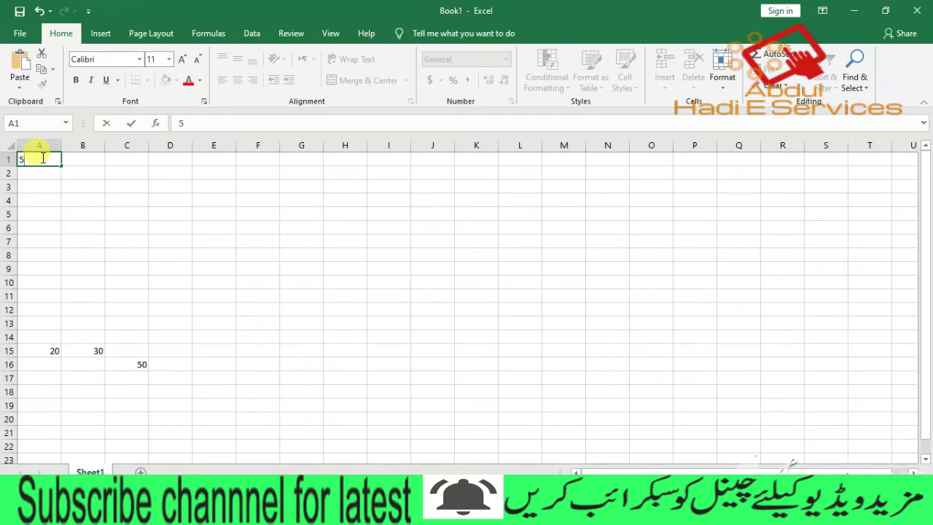
{"action": "key", "text": "Tab"}
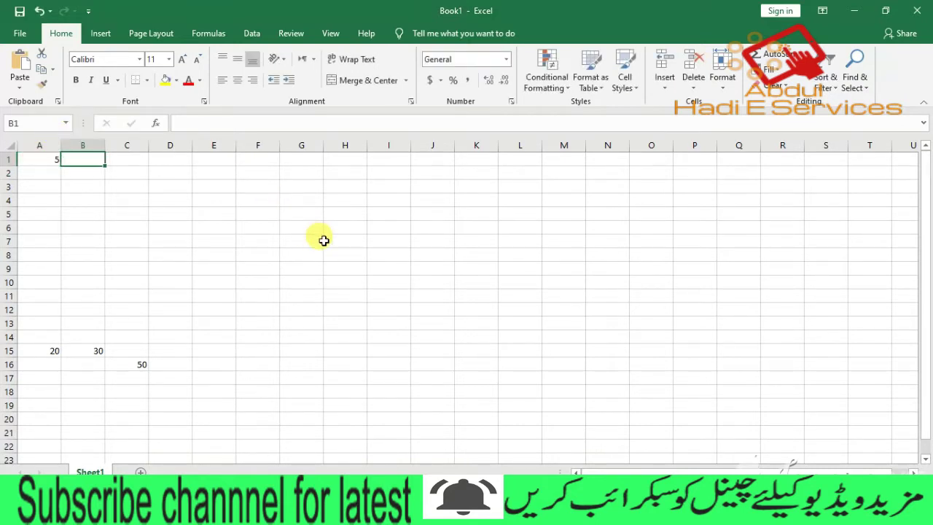
{"action": "type", "text": "10"}
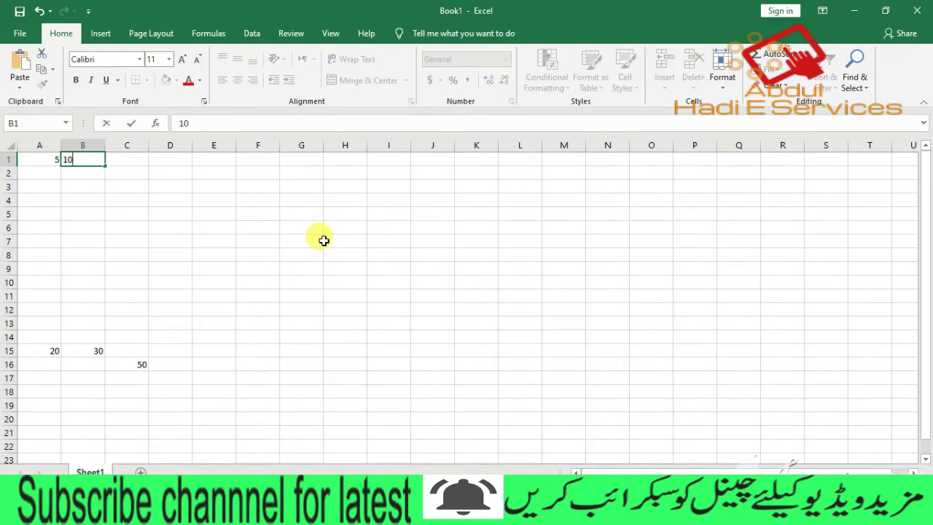
{"action": "key", "text": "Tab"}
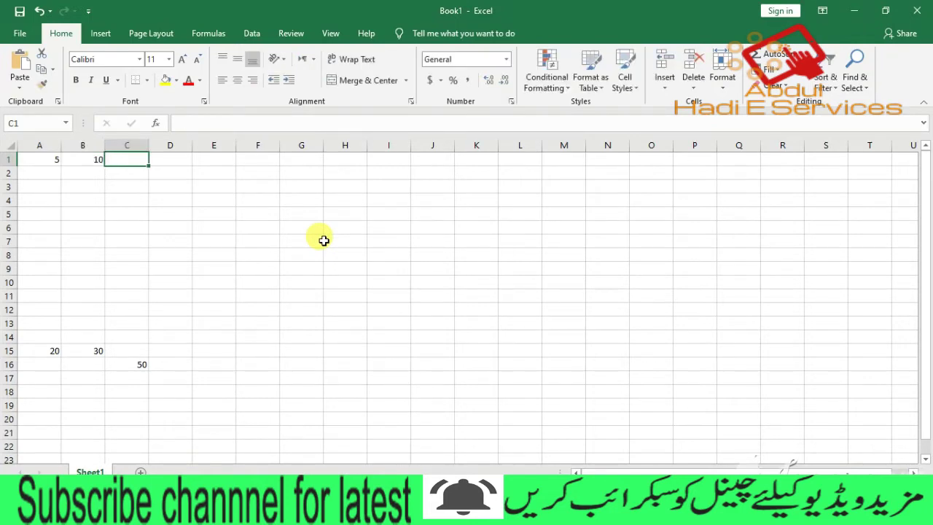
Enter 15, 20 and 25 in C1, D1 and E1, fixing a mistyped entry in C1.
{"action": "type", "text": "1"}
{"action": "type", "text": "45"}
{"action": "key", "text": "BackSpace"}
{"action": "key", "text": "BackSpace"}
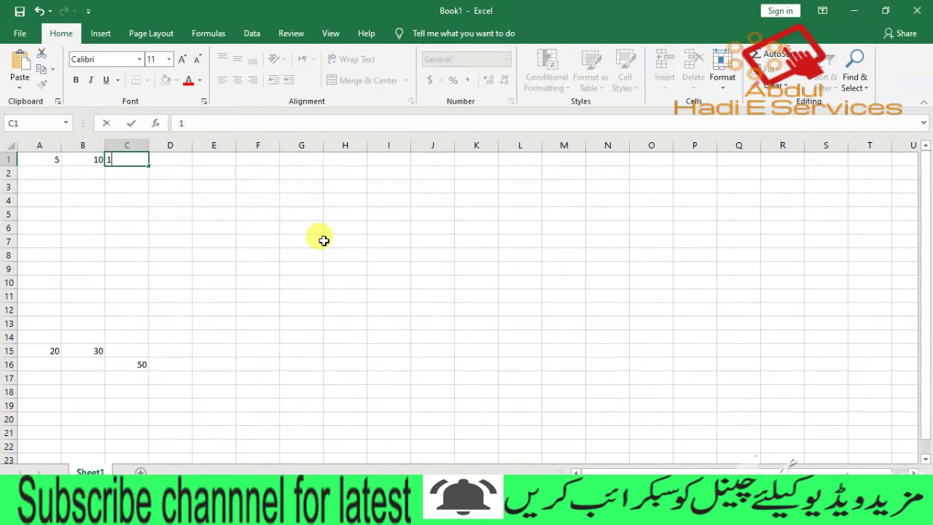
{"action": "type", "text": "5"}
{"action": "key", "text": "Tab"}
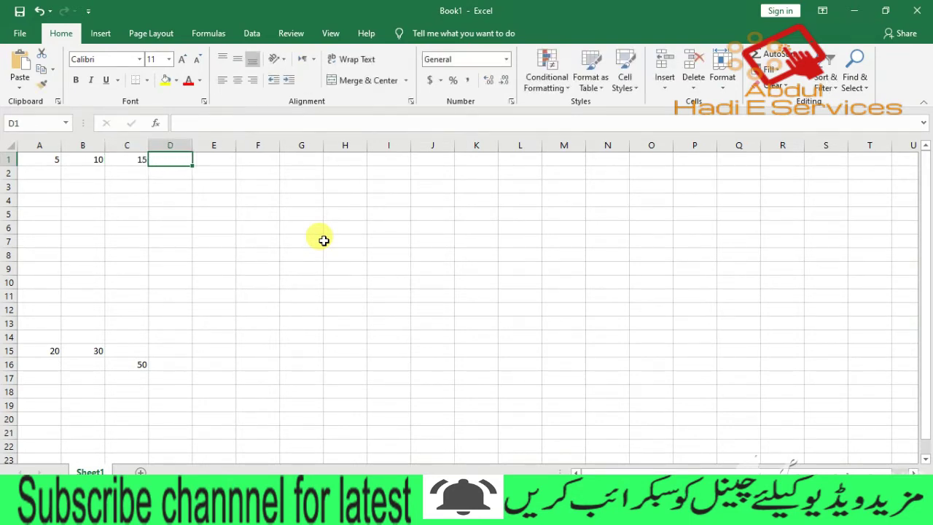
{"action": "type", "text": "20"}
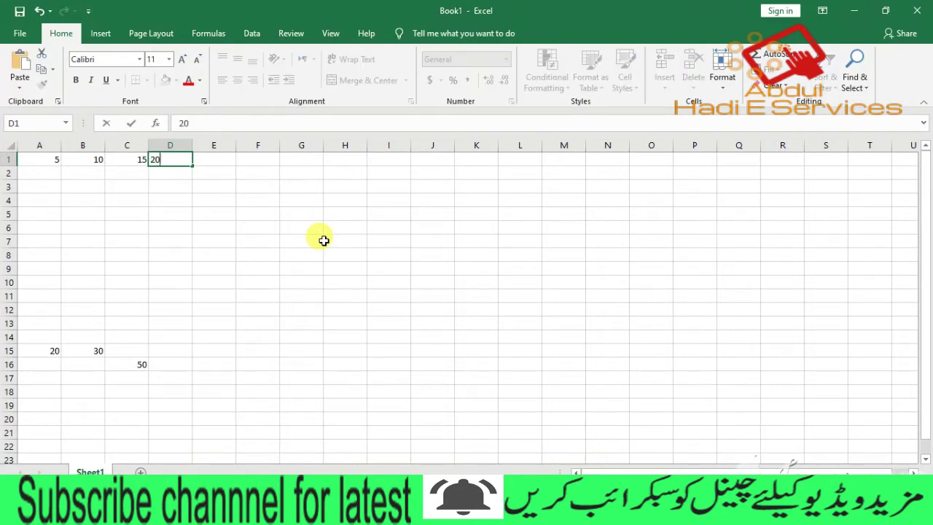
{"action": "key", "text": "Tab"}
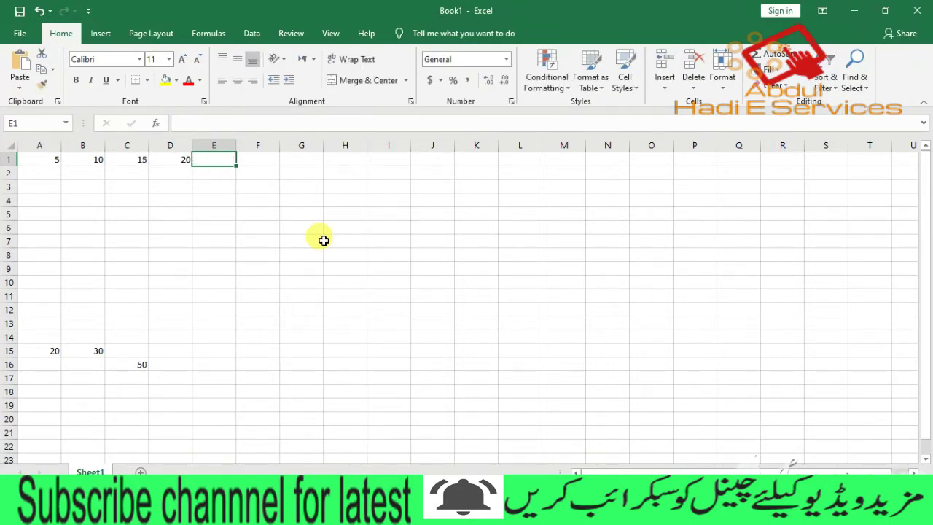
{"action": "type", "text": "25"}
{"action": "key", "text": "Return"}
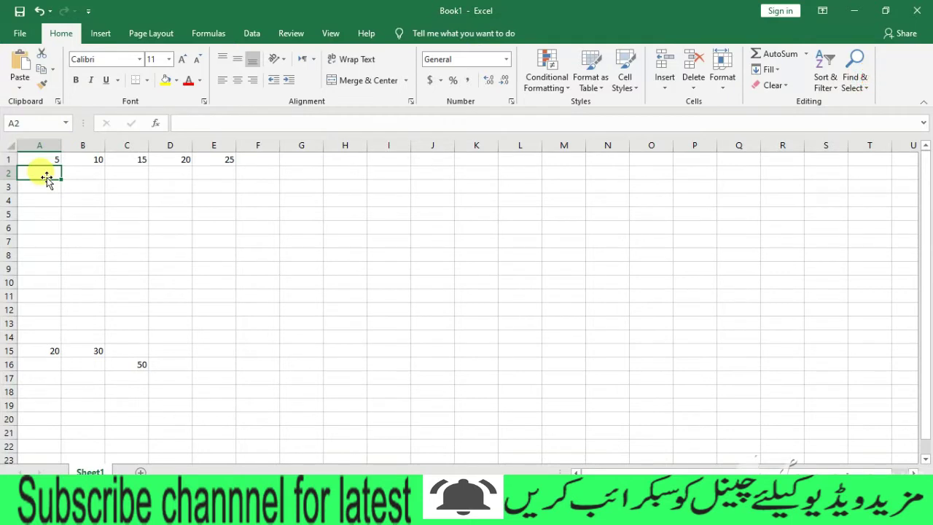
Type the range formula =A1:E1 into cell A2, which shows only 5.
{"action": "type", "text": "="}
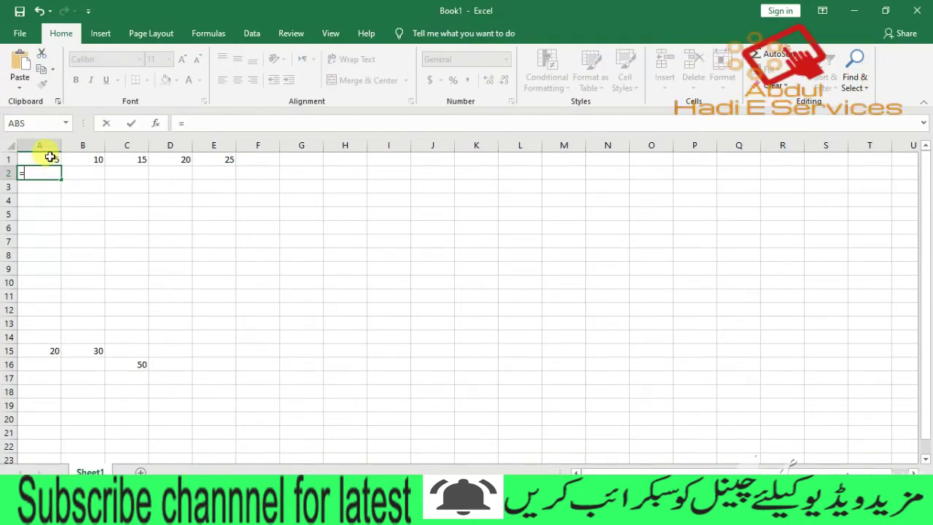
{"action": "type", "text": "A"}
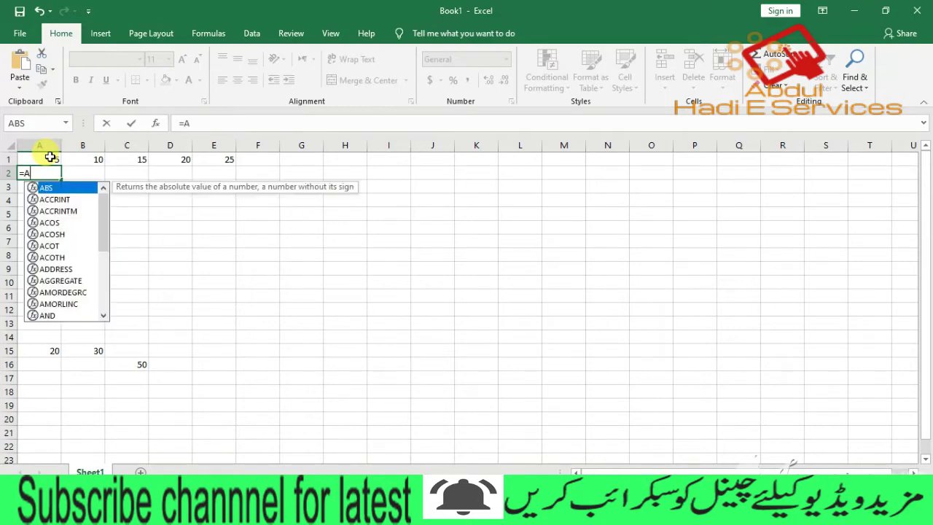
{"action": "type", "text": "1:"}
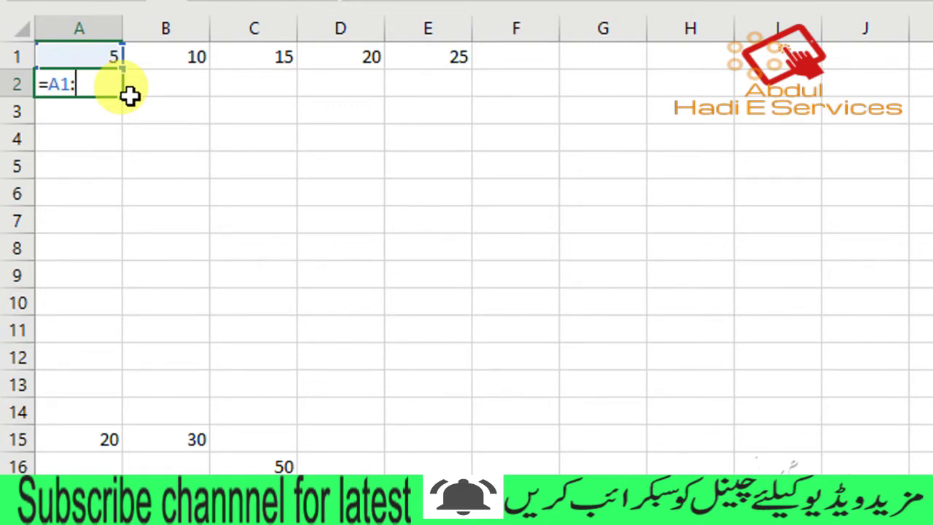
{"action": "type", "text": "E"}
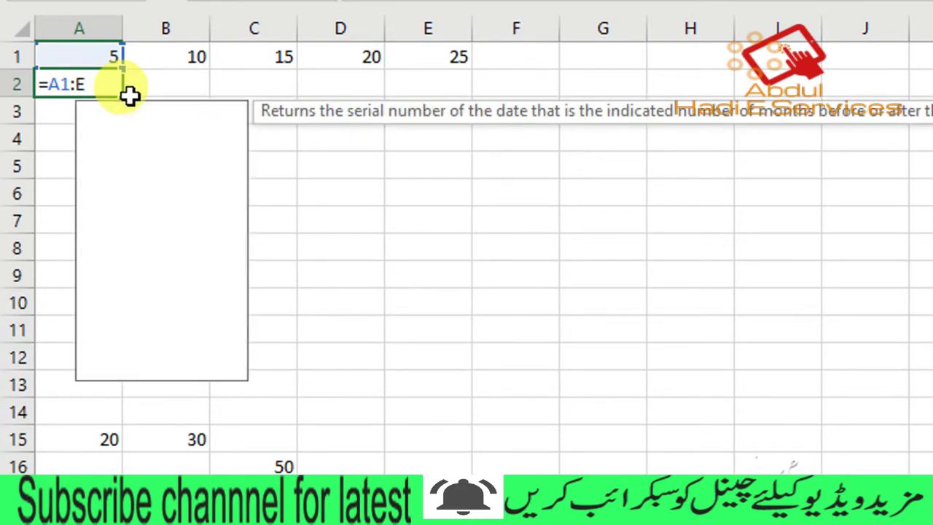
{"action": "type", "text": "1"}
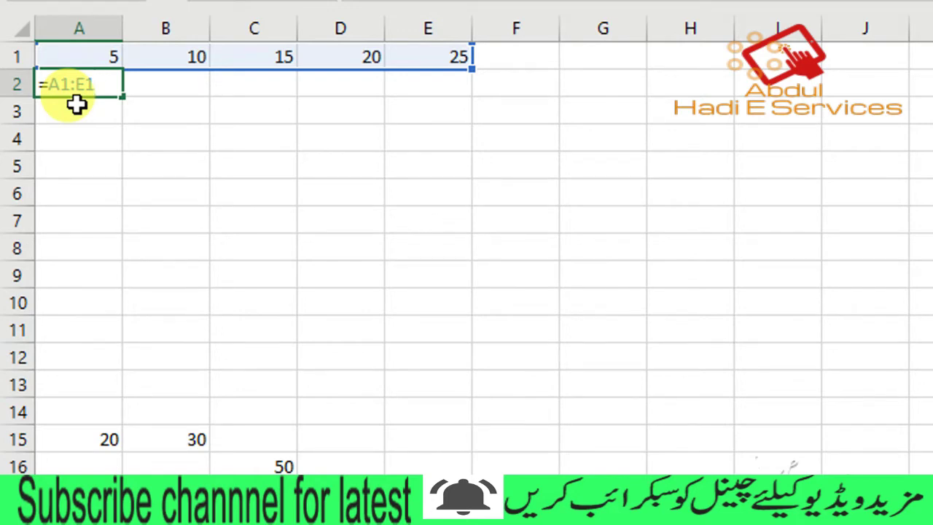
{"action": "key", "text": "Return"}
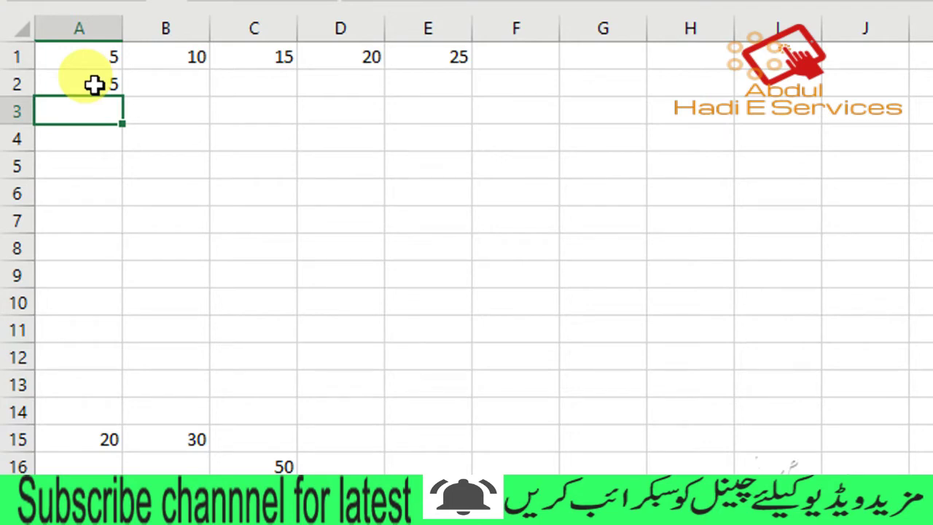
Replace A2's entry with =sum(A1:E1) so it shows the row total 75.
{"action": "left_click", "coordinate": [94, 85]}
{"action": "type", "text": "="}
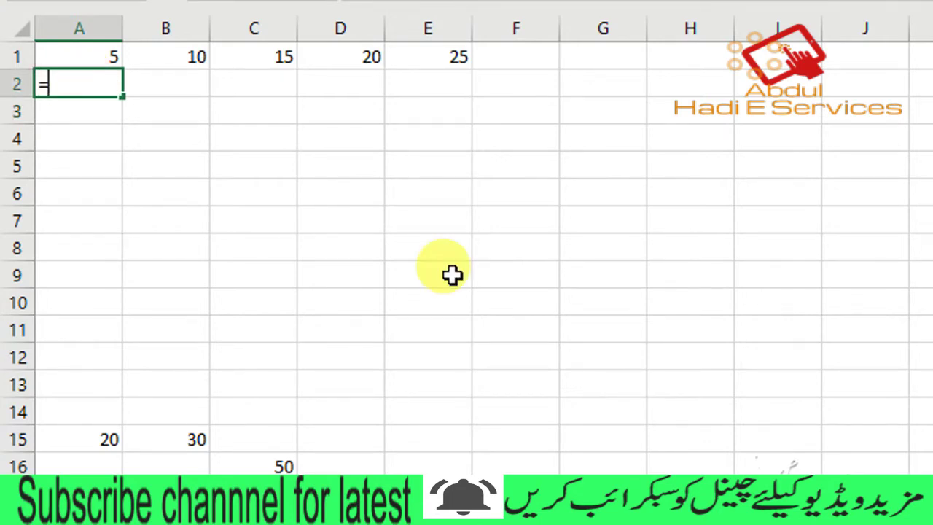
{"action": "type", "text": "sum(A"}
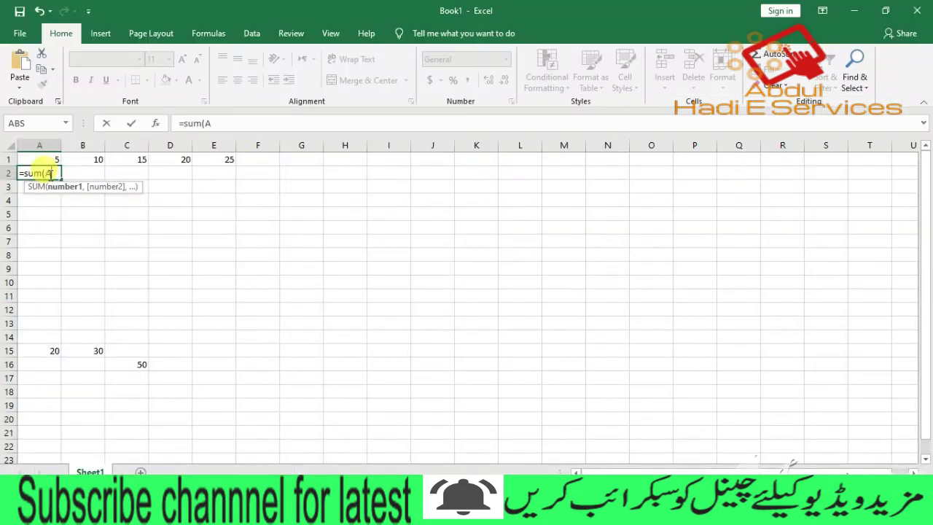
{"action": "type", "text": "1:"}
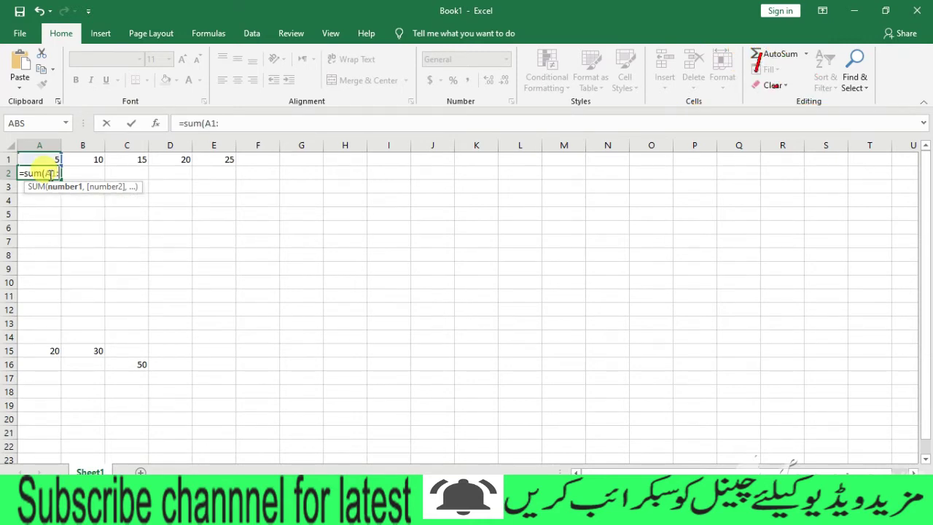
{"action": "type", "text": "E!"}
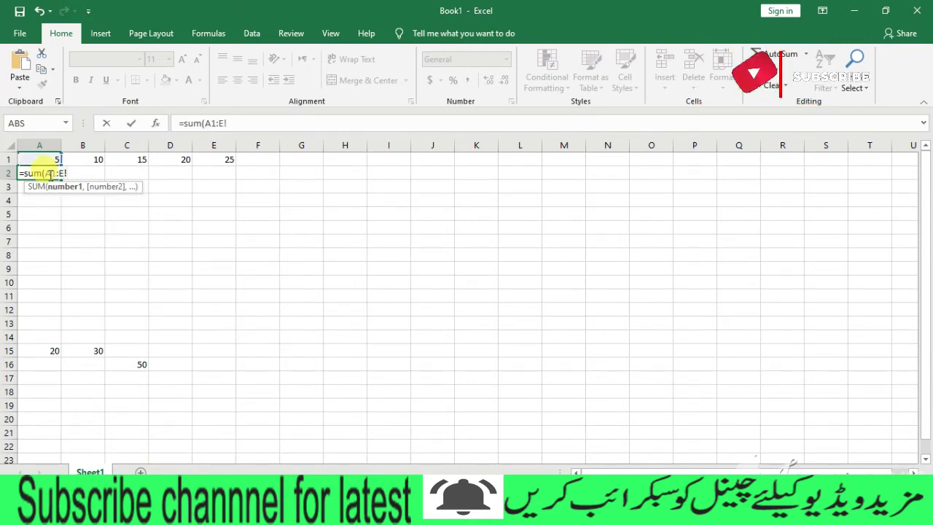
{"action": "type", "text": "1)"}
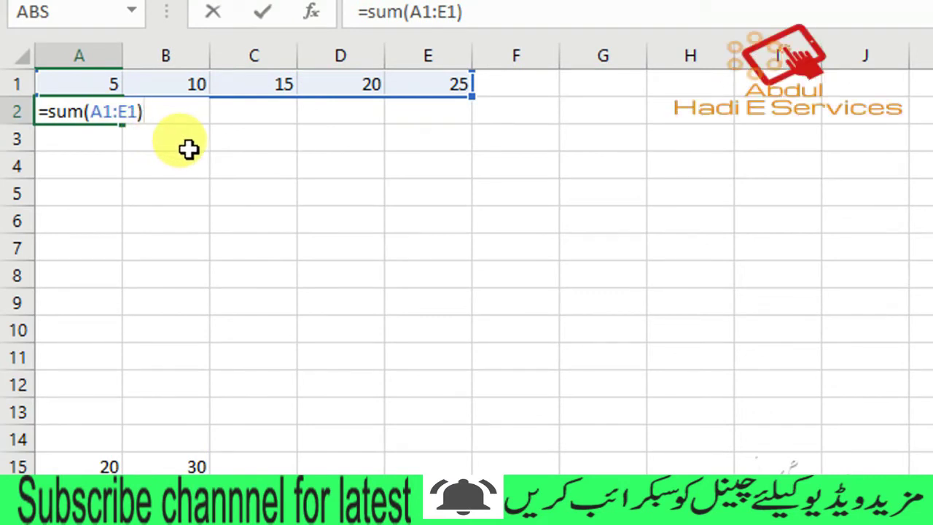
{"action": "key", "text": "Return"}
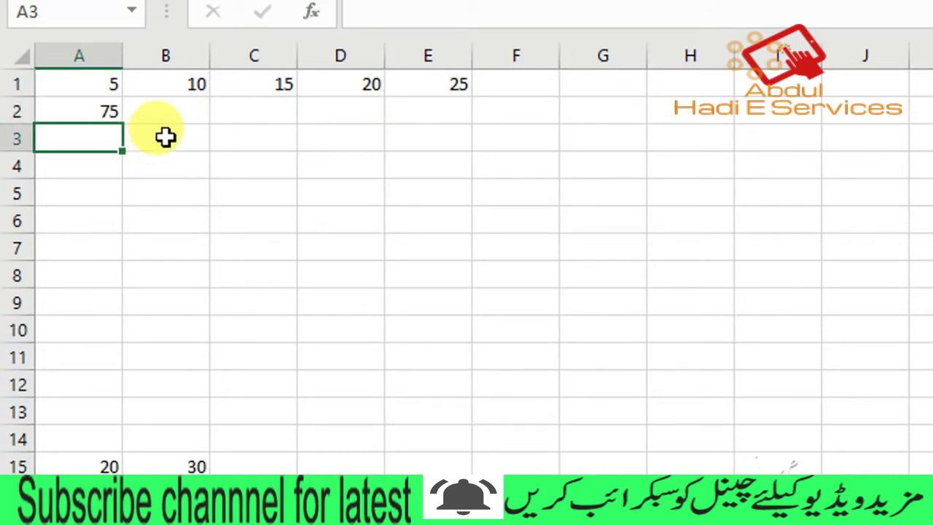
Enter =SUM(A1:E1) in cell B3 by dragging across row 1, giving 75.
{"action": "left_click", "coordinate": [170, 140]}
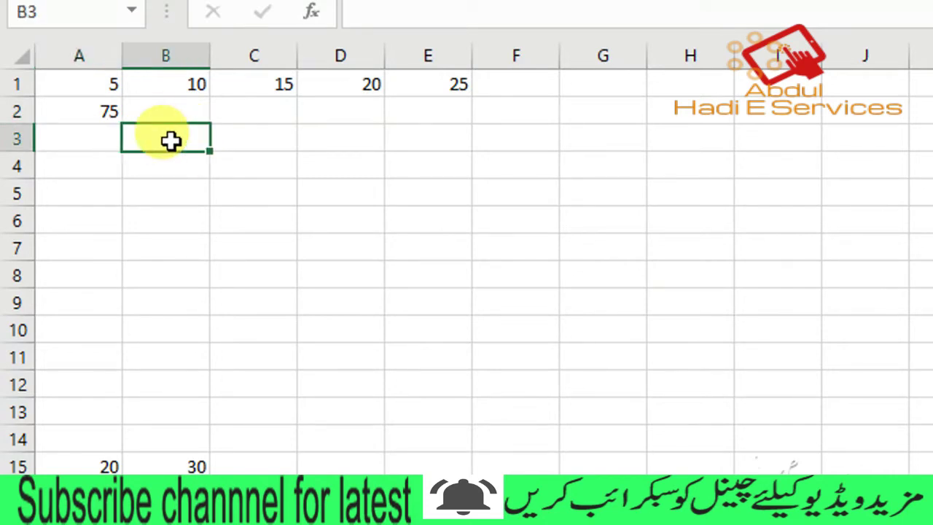
{"action": "type", "text": "="}
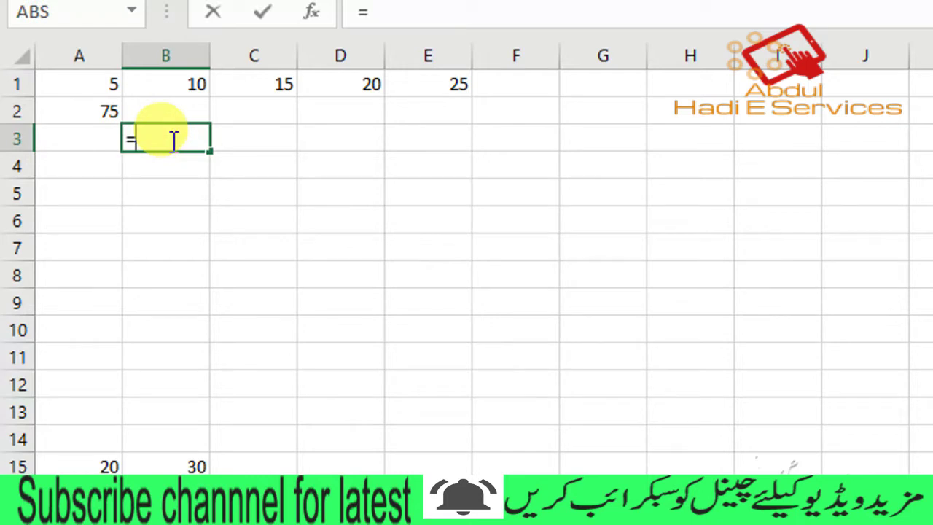
{"action": "type", "text": "sum("}
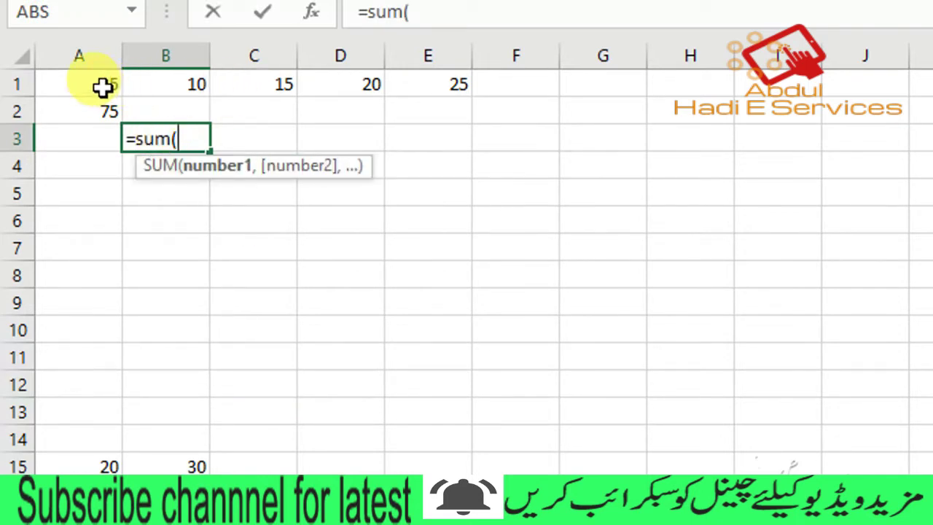
{"action": "left_click_drag", "start_coordinate": [101, 86], "coordinate": [399, 119]}
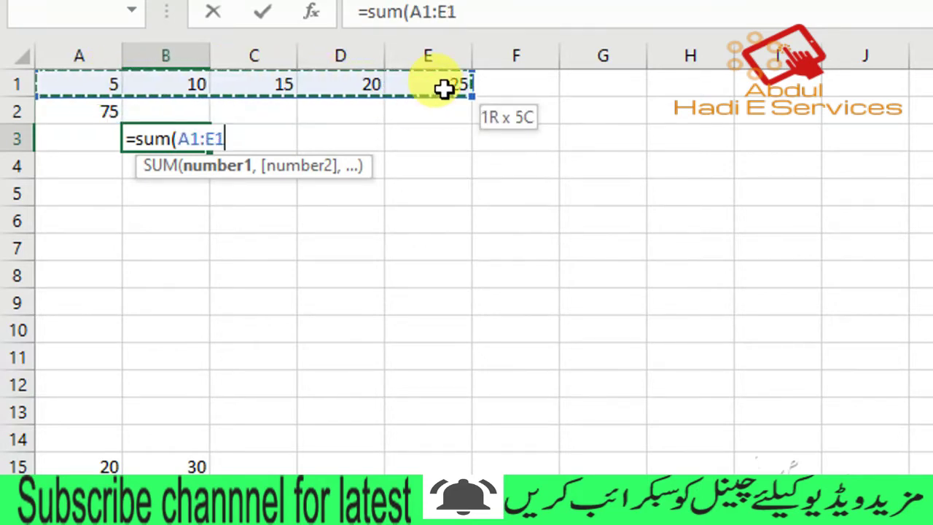
{"action": "left_click_drag", "start_coordinate": [399, 119], "coordinate": [444, 88]}
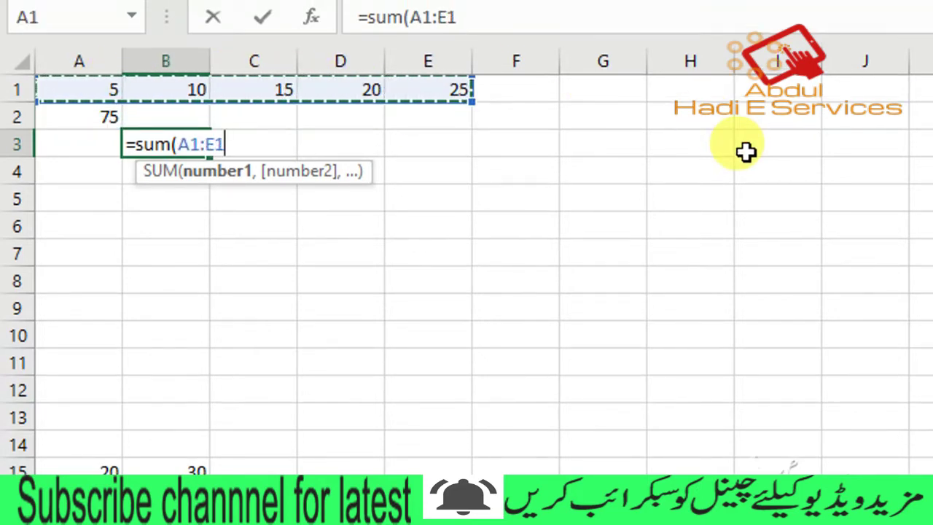
{"action": "type", "text": ")"}
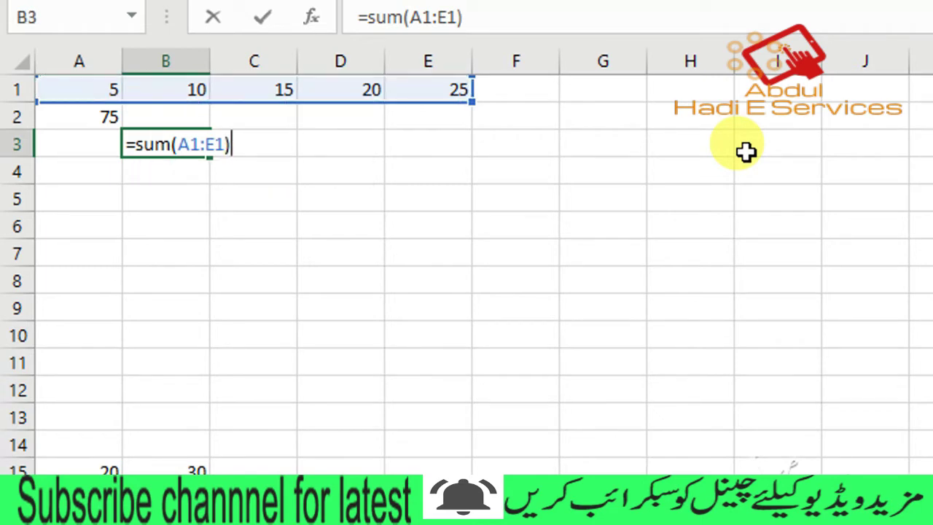
{"action": "key", "text": "Return"}
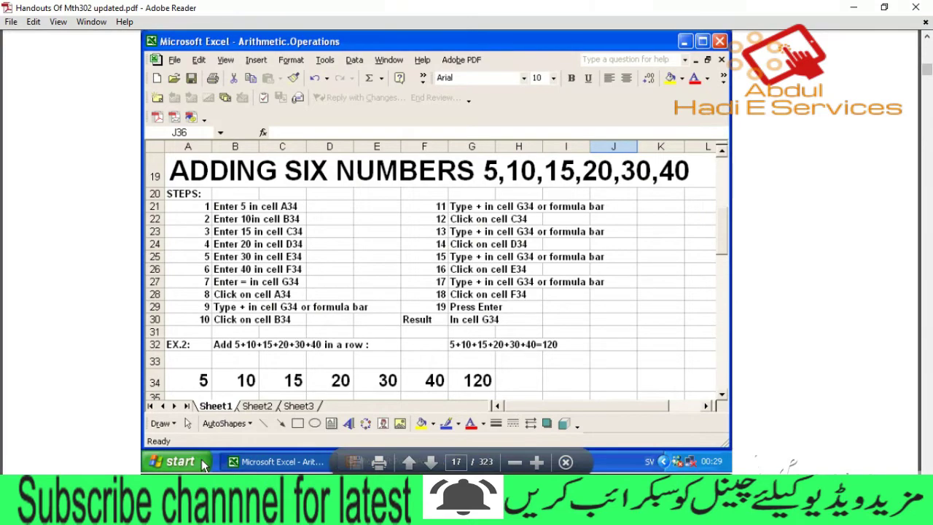
Scroll the handout past the subtraction section to the 25×15=375 multiplication example.
{"action": "scroll", "coordinate": [437, 255], "scroll_direction": "down", "scroll_amount": 3}
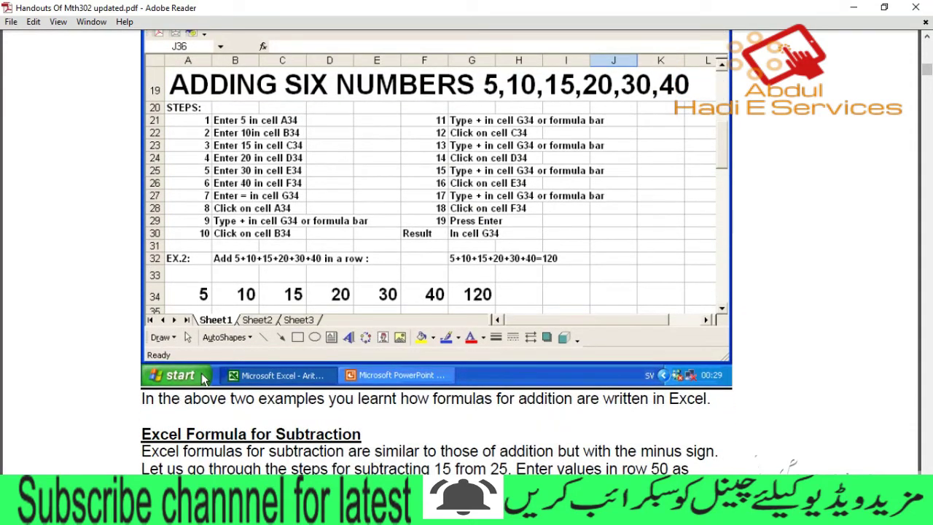
{"action": "scroll", "coordinate": [438, 256], "scroll_direction": "down", "scroll_amount": 2}
{"action": "scroll", "coordinate": [437, 255], "scroll_direction": "down", "scroll_amount": 5}
{"action": "scroll", "coordinate": [438, 255], "scroll_direction": "down", "scroll_amount": 4}
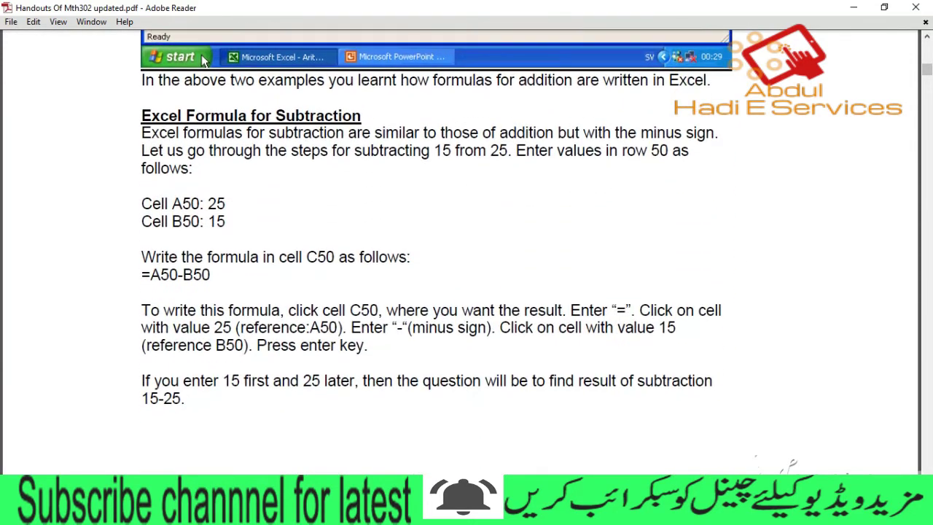
{"action": "scroll", "coordinate": [799, 109], "scroll_direction": "down", "scroll_amount": 5}
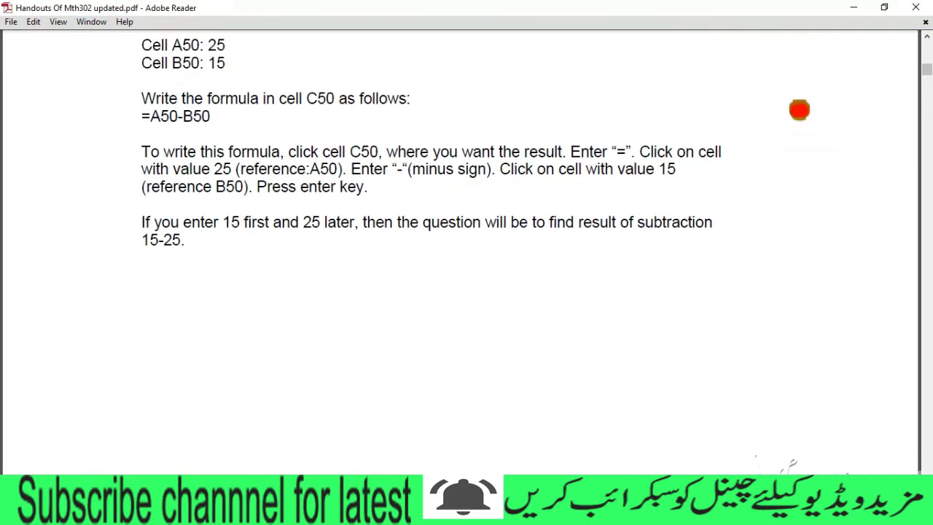
{"action": "scroll", "coordinate": [799, 109], "scroll_direction": "down", "scroll_amount": 5}
{"action": "scroll", "coordinate": [799, 109], "scroll_direction": "down", "scroll_amount": 6}
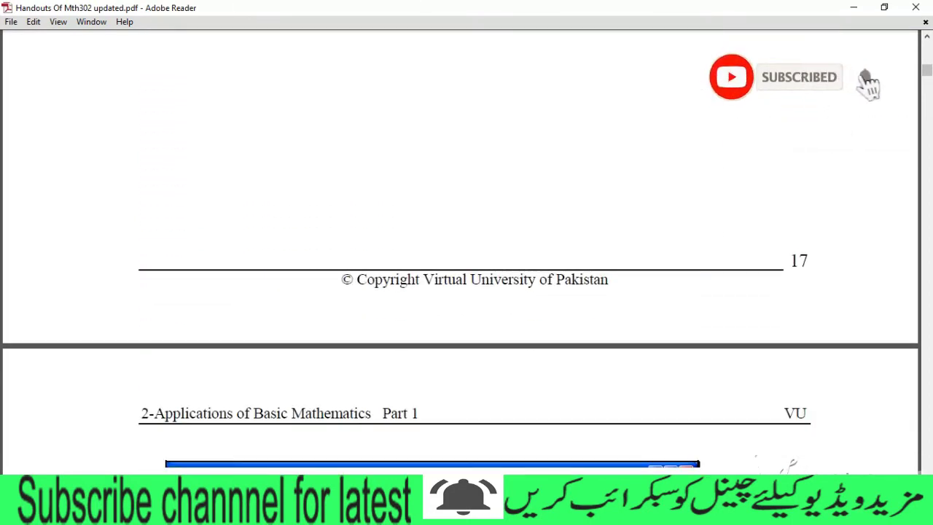
{"action": "scroll", "coordinate": [459, 255], "scroll_direction": "down", "scroll_amount": 5}
{"action": "scroll", "coordinate": [460, 255], "scroll_direction": "down", "scroll_amount": 4}
{"action": "scroll", "coordinate": [460, 256], "scroll_direction": "down", "scroll_amount": 6}
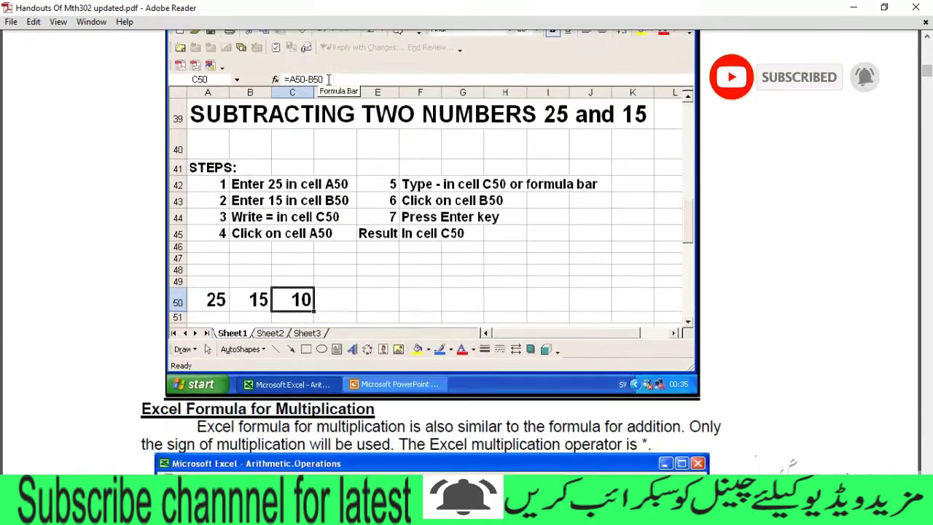
{"action": "scroll", "coordinate": [460, 255], "scroll_direction": "down", "scroll_amount": 1}
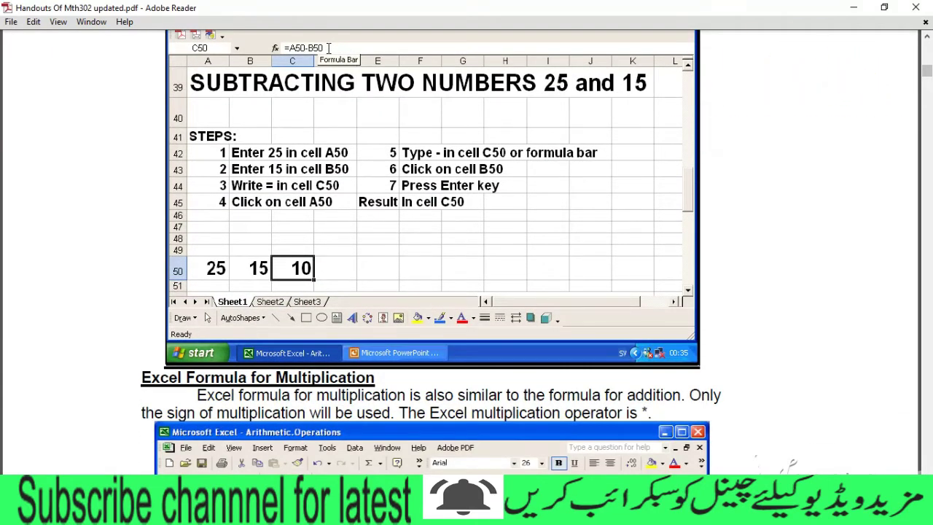
{"action": "scroll", "coordinate": [459, 256], "scroll_direction": "down", "scroll_amount": 1}
{"action": "scroll", "coordinate": [459, 255], "scroll_direction": "down", "scroll_amount": 2}
{"action": "scroll", "coordinate": [459, 255], "scroll_direction": "down", "scroll_amount": 4}
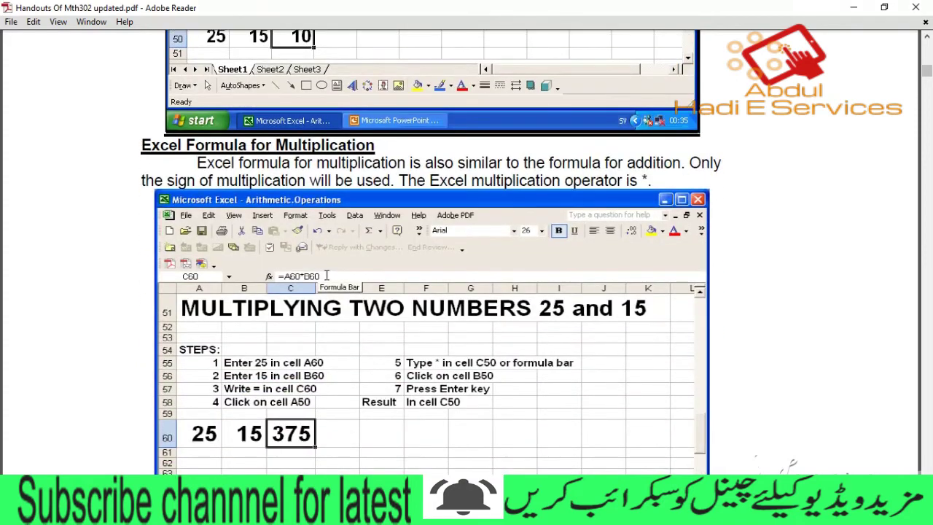
{"action": "scroll", "coordinate": [459, 255], "scroll_direction": "down", "scroll_amount": 4}
{"action": "scroll", "coordinate": [459, 255], "scroll_direction": "down", "scroll_amount": 3}
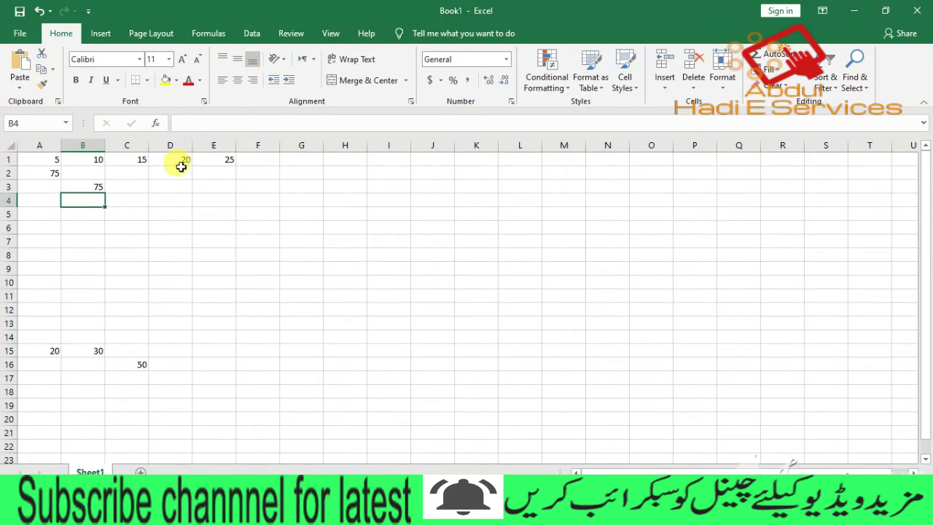
Enter the formula =D1*E1 in cell E6, giving 500.
{"action": "mouse_move", "coordinate": [181, 162]}
{"action": "left_mouse_down"}
{"action": "mouse_move", "coordinate": [224, 157]}
{"action": "mouse_move", "coordinate": [217, 221]}
{"action": "left_mouse_up"}
{"action": "left_click", "coordinate": [217, 222]}
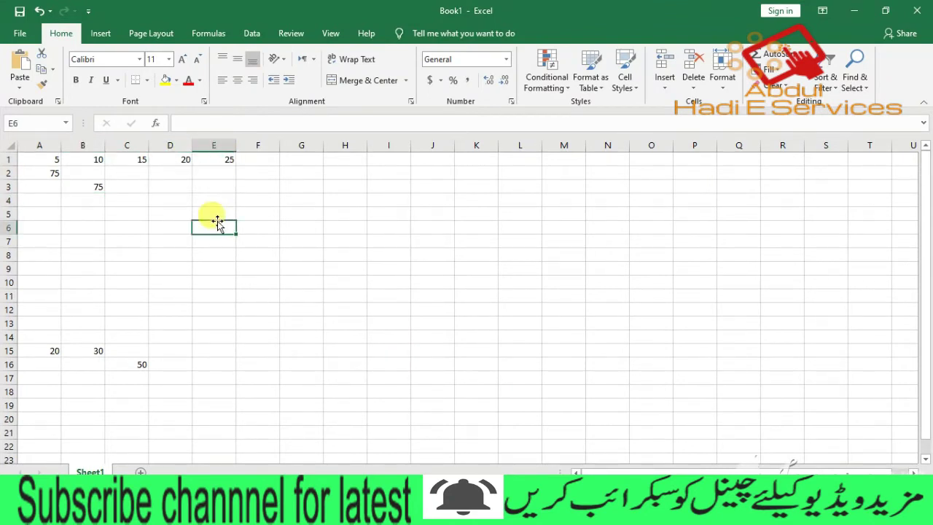
{"action": "type", "text": "="}
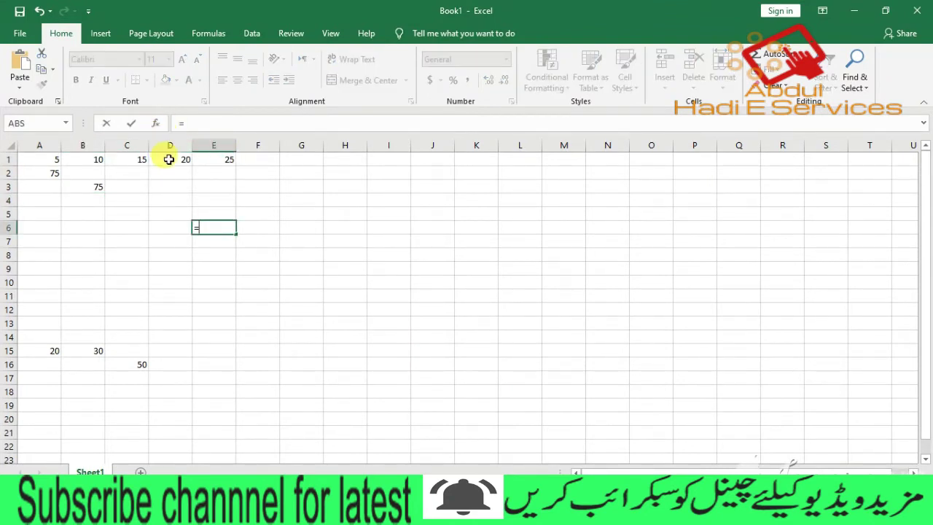
{"action": "left_click", "coordinate": [168, 159]}
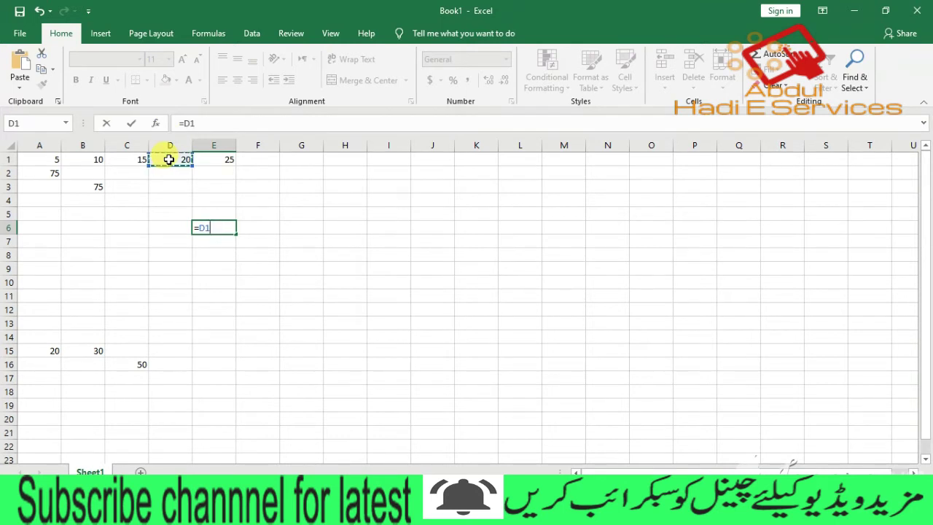
{"action": "type", "text": "*"}
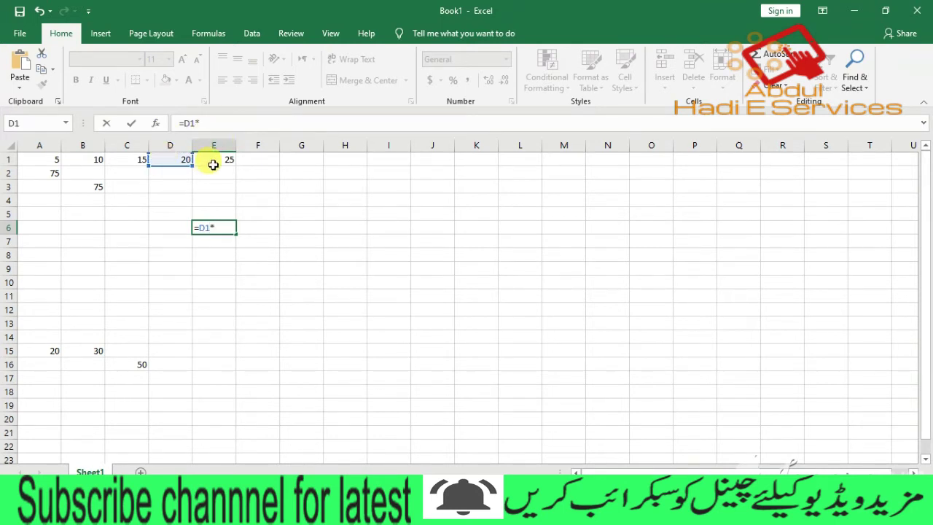
{"action": "left_click", "coordinate": [218, 162]}
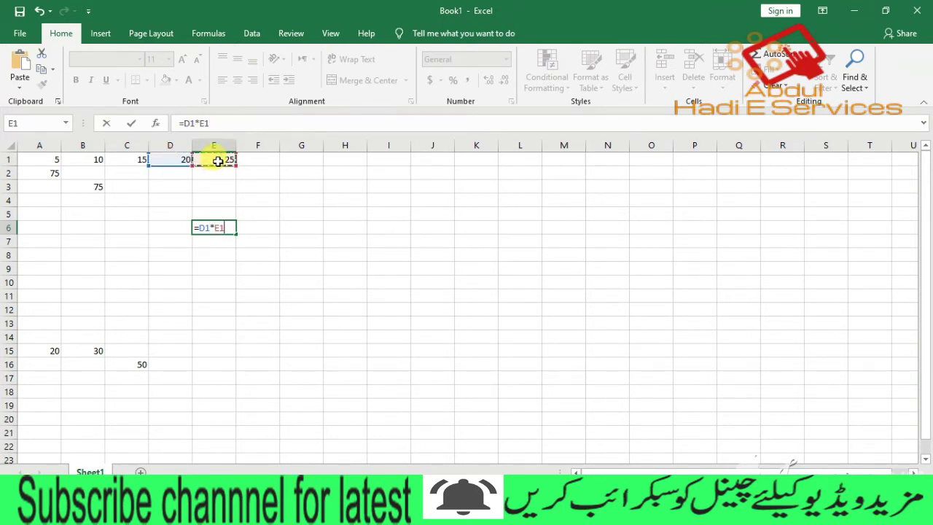
{"action": "key", "text": "Return"}
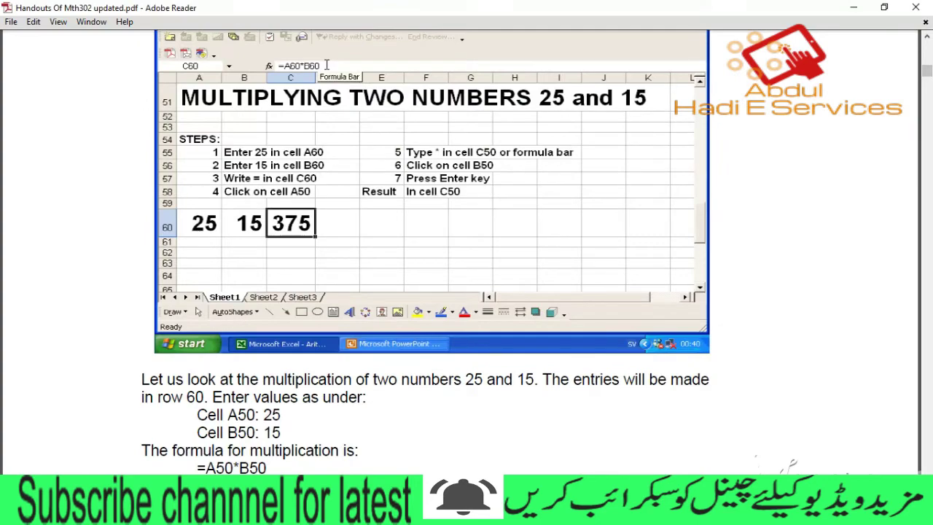
Scroll the handout past the Division and Percent sections to the page 20 Converting Percent to Fraction screenshot.
{"action": "scroll", "coordinate": [425, 252], "scroll_direction": "down", "scroll_amount": 1}
{"action": "scroll", "coordinate": [426, 252], "scroll_direction": "down", "scroll_amount": 2}
{"action": "scroll", "coordinate": [426, 252], "scroll_direction": "down", "scroll_amount": 3}
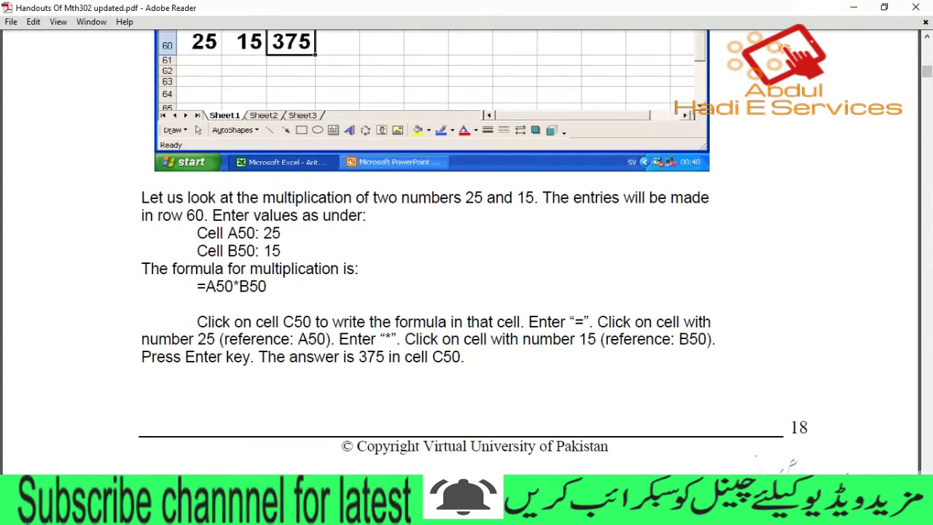
{"action": "scroll", "coordinate": [426, 251], "scroll_direction": "down", "scroll_amount": 1}
{"action": "scroll", "coordinate": [426, 251], "scroll_direction": "down", "scroll_amount": 4}
{"action": "scroll", "coordinate": [426, 251], "scroll_direction": "down", "scroll_amount": 3}
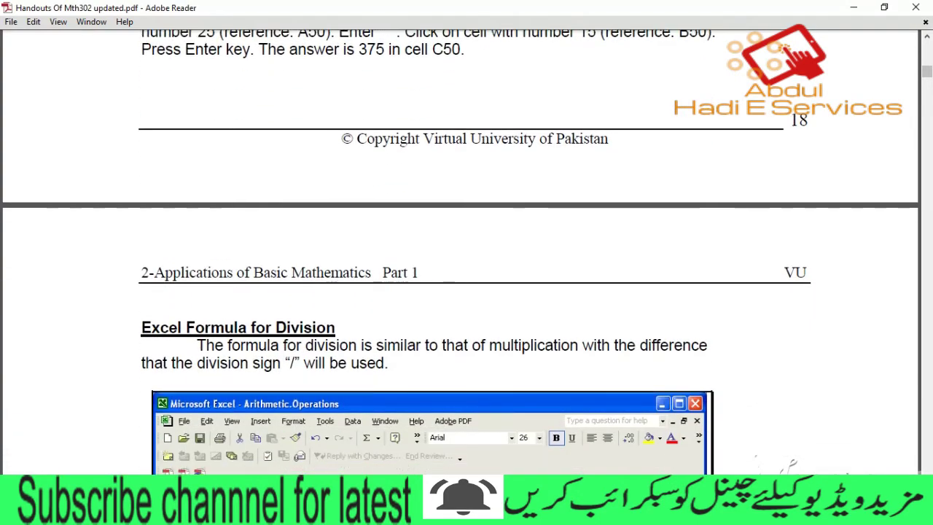
{"action": "scroll", "coordinate": [426, 252], "scroll_direction": "down", "scroll_amount": 2}
{"action": "scroll", "coordinate": [426, 251], "scroll_direction": "down", "scroll_amount": 5}
{"action": "scroll", "coordinate": [426, 252], "scroll_direction": "down", "scroll_amount": 2}
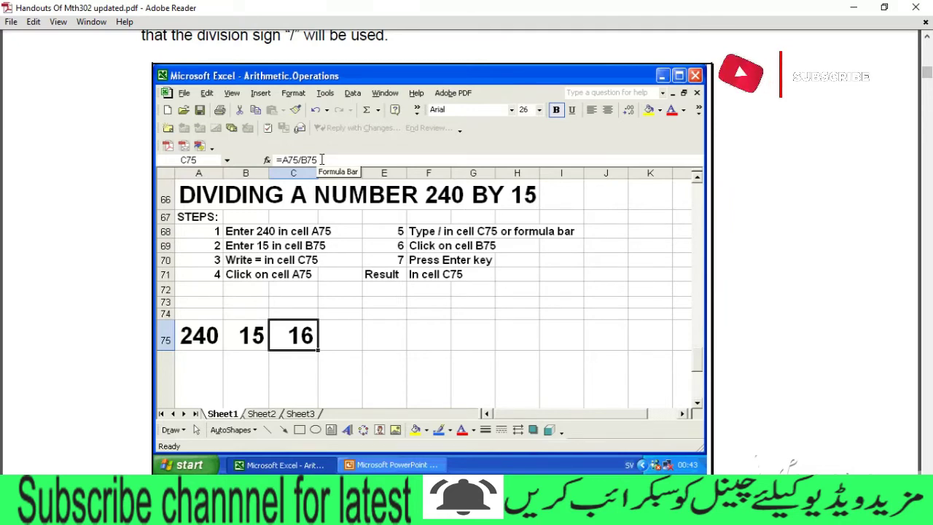
{"action": "scroll", "coordinate": [459, 252], "scroll_direction": "down", "scroll_amount": 1}
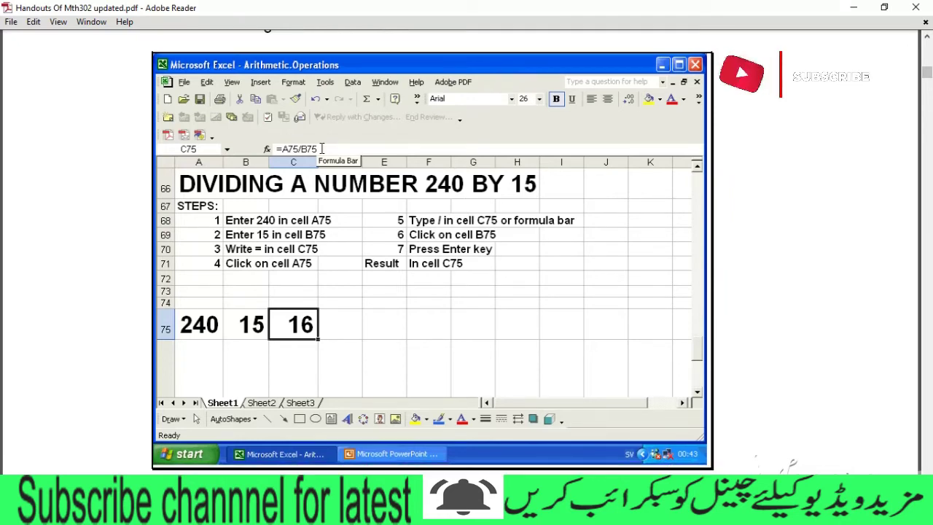
{"action": "scroll", "coordinate": [459, 251], "scroll_direction": "down", "scroll_amount": 1}
{"action": "scroll", "coordinate": [460, 251], "scroll_direction": "down", "scroll_amount": 1}
{"action": "scroll", "coordinate": [459, 251], "scroll_direction": "down", "scroll_amount": 2}
{"action": "scroll", "coordinate": [459, 252], "scroll_direction": "down", "scroll_amount": 5}
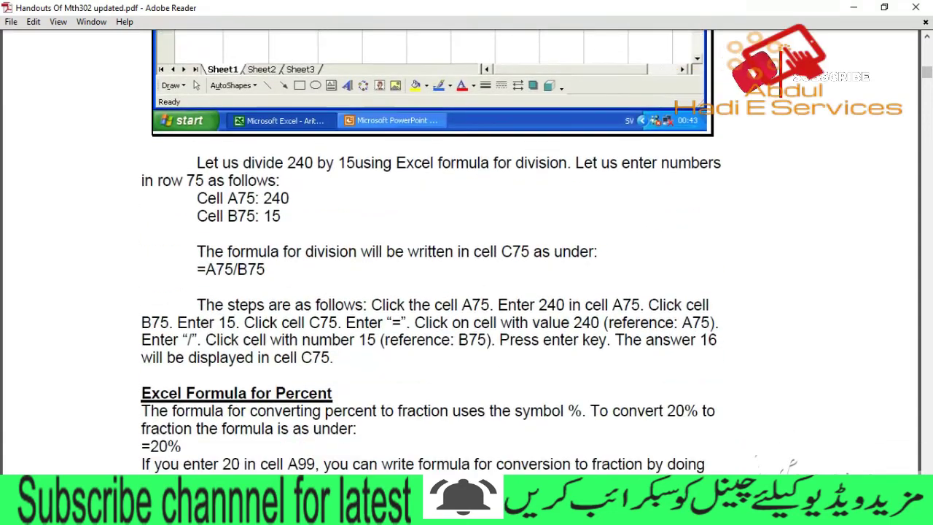
{"action": "scroll", "coordinate": [459, 252], "scroll_direction": "down", "scroll_amount": 1}
{"action": "scroll", "coordinate": [460, 251], "scroll_direction": "down", "scroll_amount": 2}
{"action": "scroll", "coordinate": [459, 252], "scroll_direction": "down", "scroll_amount": 1}
{"action": "scroll", "coordinate": [460, 252], "scroll_direction": "down", "scroll_amount": 3}
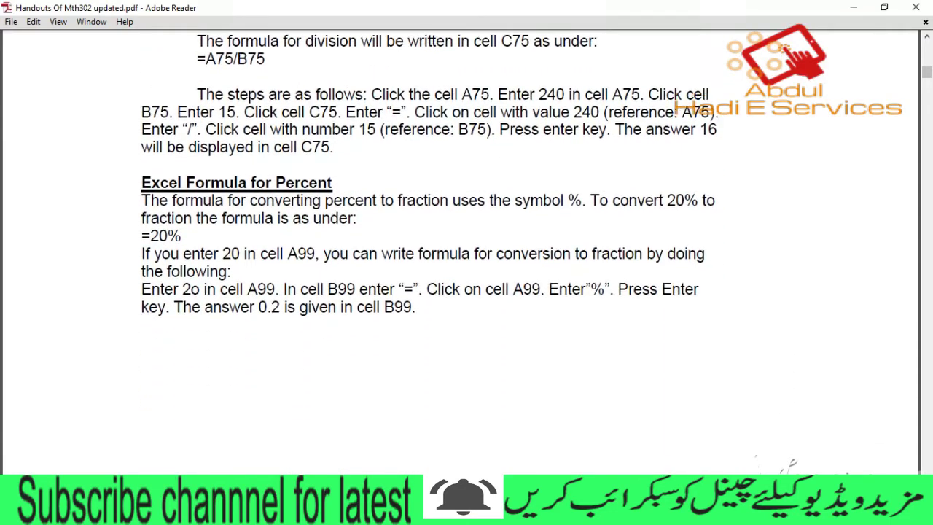
{"action": "scroll", "coordinate": [459, 252], "scroll_direction": "down", "scroll_amount": 3}
{"action": "scroll", "coordinate": [459, 252], "scroll_direction": "down", "scroll_amount": 1}
{"action": "scroll", "coordinate": [460, 252], "scroll_direction": "down", "scroll_amount": 1}
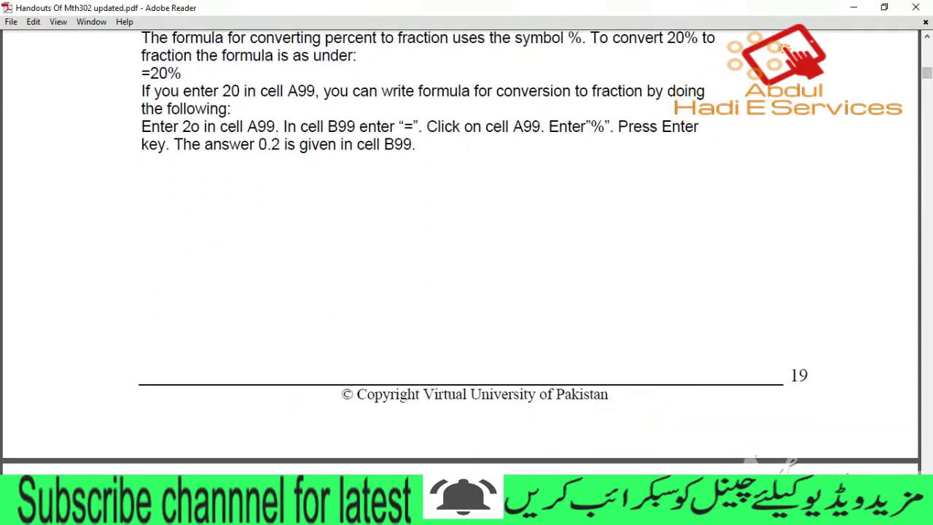
{"action": "scroll", "coordinate": [459, 252], "scroll_direction": "down", "scroll_amount": 1}
{"action": "scroll", "coordinate": [459, 252], "scroll_direction": "down", "scroll_amount": 3}
{"action": "scroll", "coordinate": [459, 252], "scroll_direction": "down", "scroll_amount": 3}
{"action": "scroll", "coordinate": [460, 252], "scroll_direction": "down", "scroll_amount": 4}
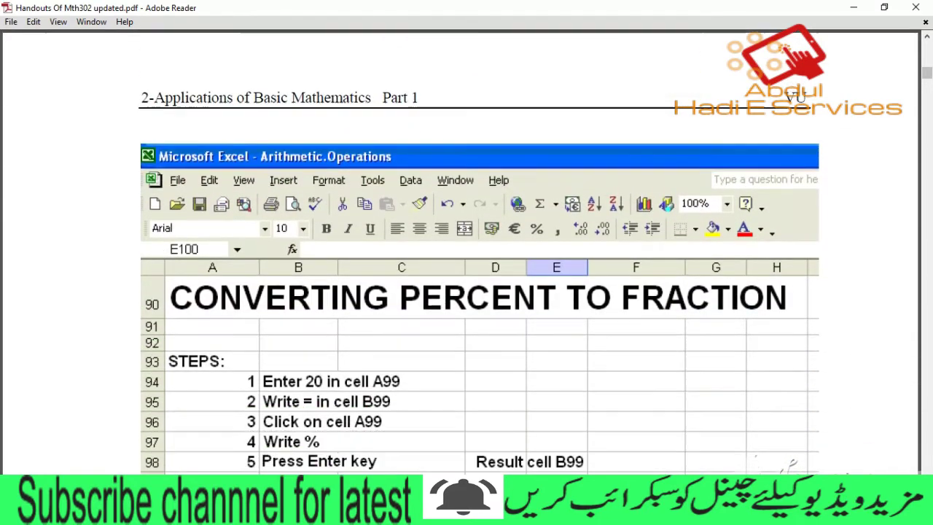
{"action": "scroll", "coordinate": [460, 251], "scroll_direction": "down", "scroll_amount": 1}
{"action": "scroll", "coordinate": [460, 251], "scroll_direction": "down", "scroll_amount": 2}
{"action": "scroll", "coordinate": [460, 252], "scroll_direction": "down", "scroll_amount": 3}
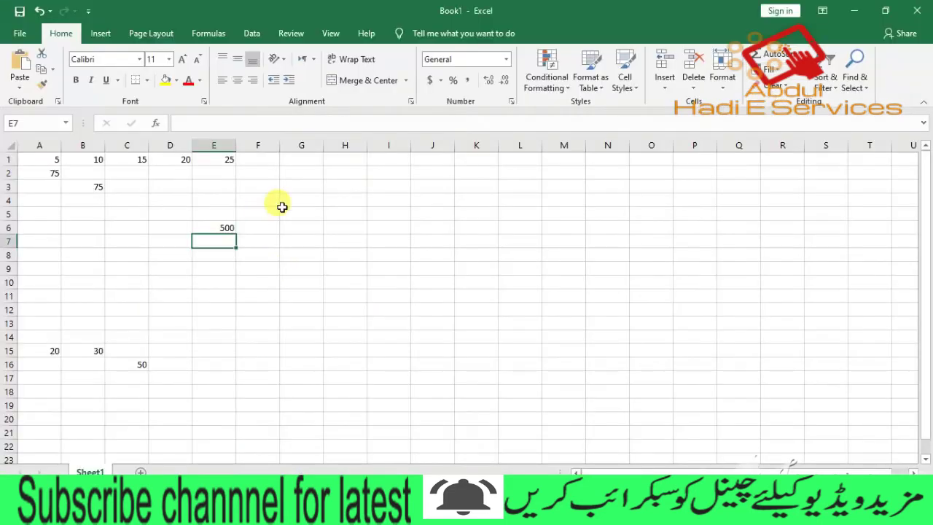
Enter the number 25 in cell H3.
{"action": "left_click", "coordinate": [283, 212]}
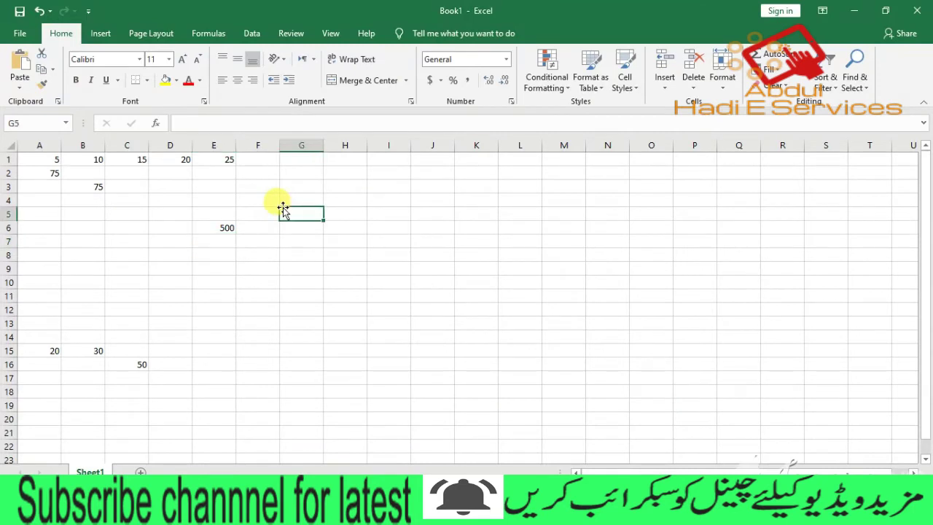
{"action": "left_click", "coordinate": [343, 186]}
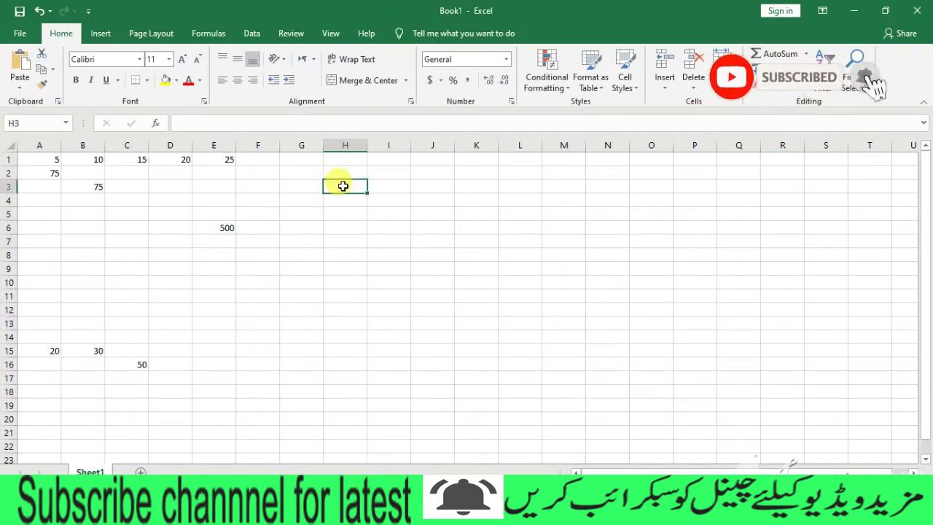
{"action": "type", "text": "25"}
{"action": "key", "text": "Return"}
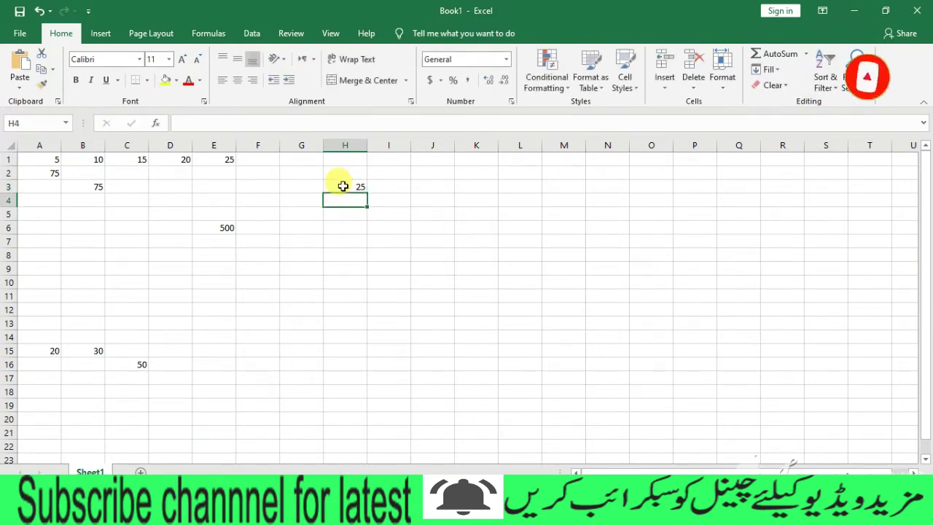
Enter =H3% in cell I3 to convert 25 into the fraction 0.25.
{"action": "left_click", "coordinate": [407, 186]}
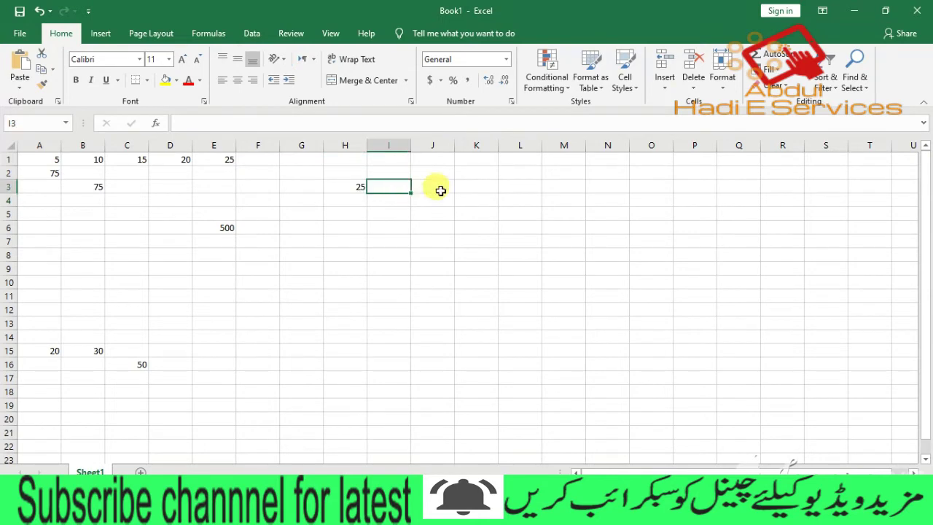
{"action": "type", "text": "="}
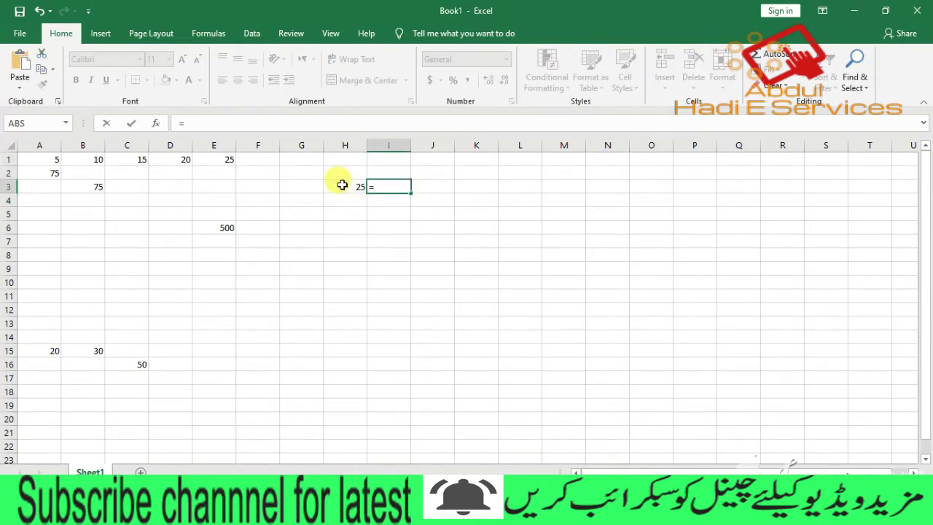
{"action": "left_click", "coordinate": [342, 185]}
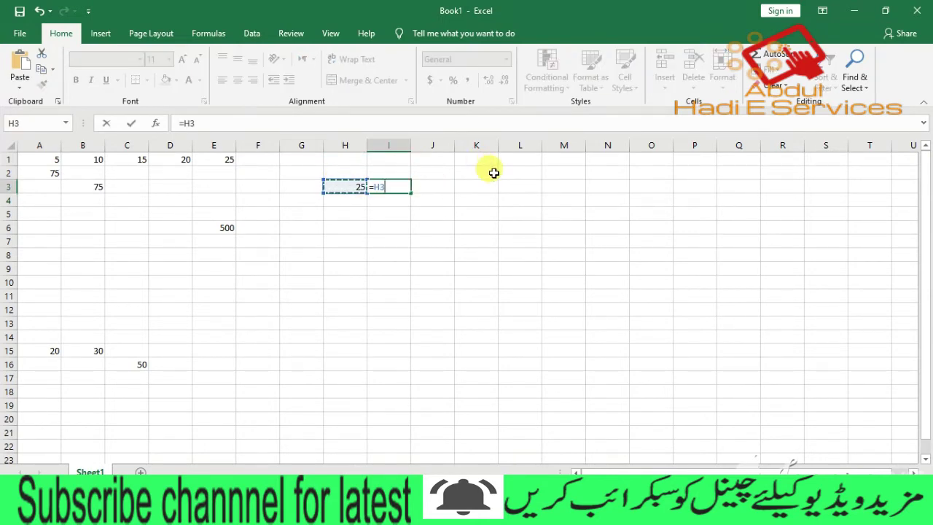
{"action": "type", "text": "%"}
{"action": "key", "text": "Return"}
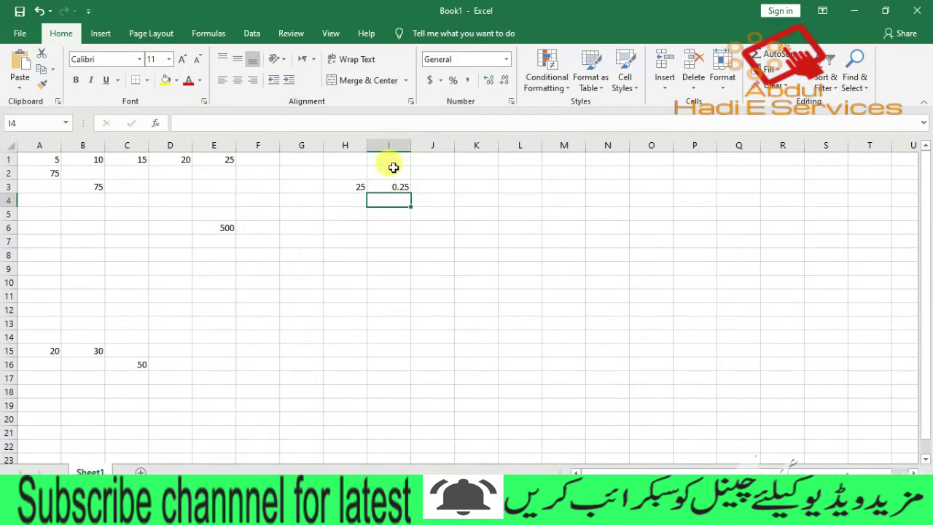
{"action": "left_click", "coordinate": [355, 186]}
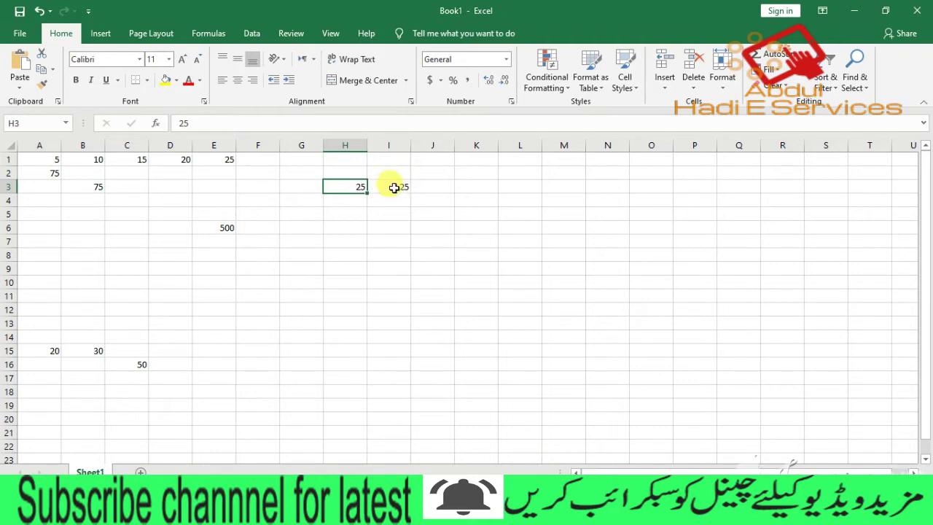
{"action": "left_click", "coordinate": [352, 228]}
{"action": "left_click", "coordinate": [349, 182]}
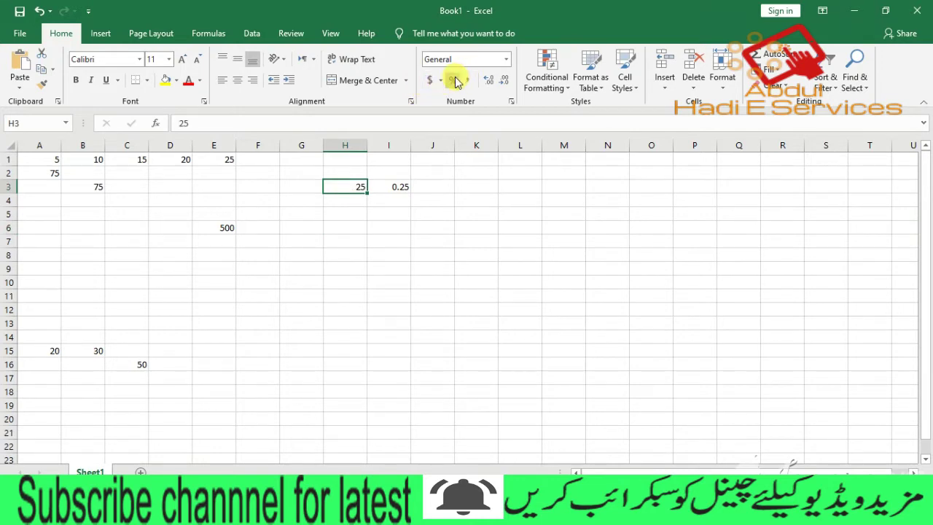
{"action": "left_click", "coordinate": [454, 81]}
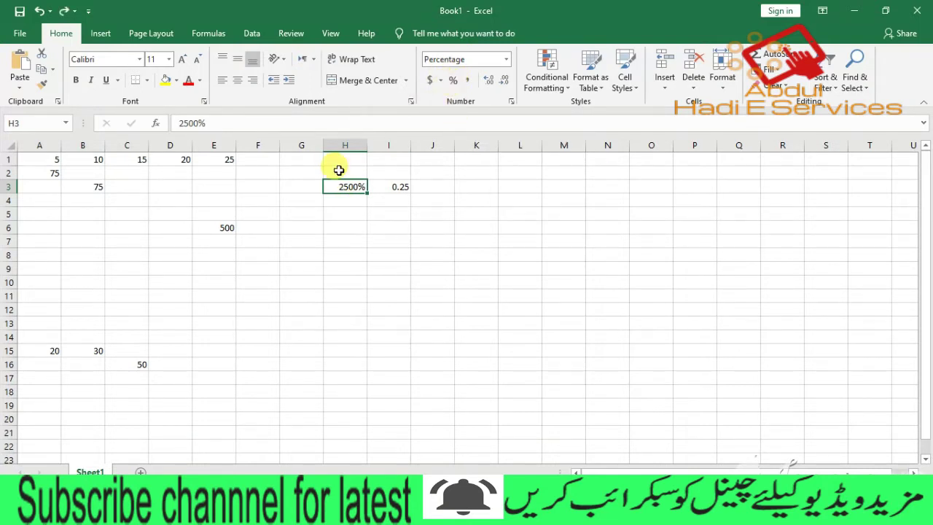
{"action": "key", "text": "ctrl+z"}
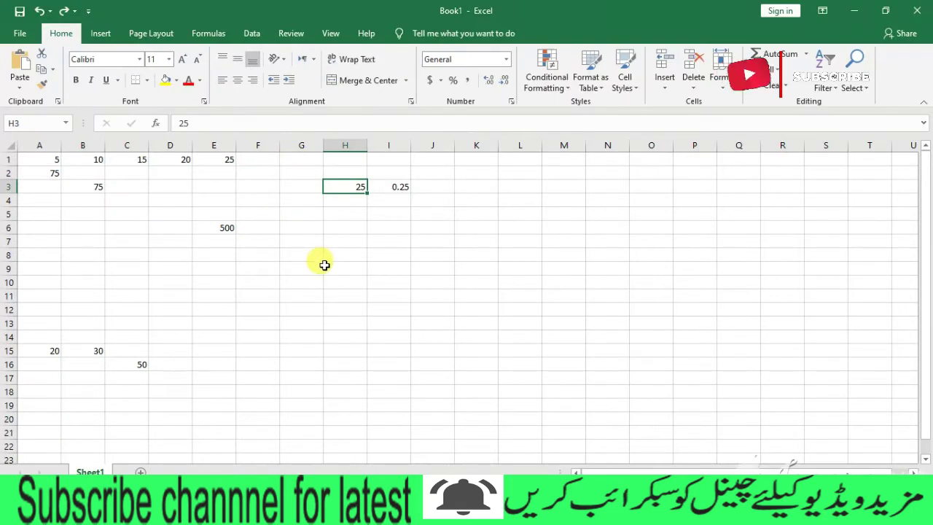
Enter 3 in H6 and the squaring formula =H6^2 in I6, giving 9.
{"action": "left_click", "coordinate": [328, 267]}
{"action": "left_click", "coordinate": [350, 230]}
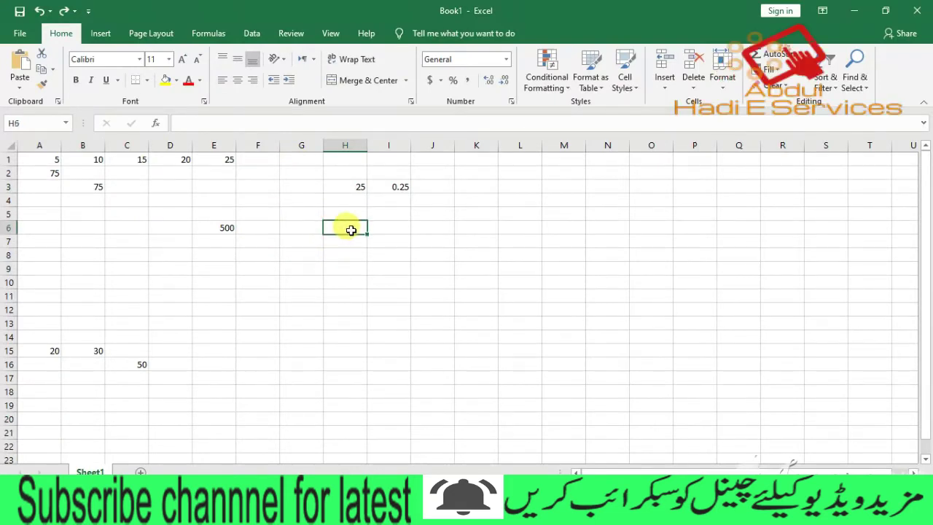
{"action": "type", "text": "3"}
{"action": "key", "text": "Return"}
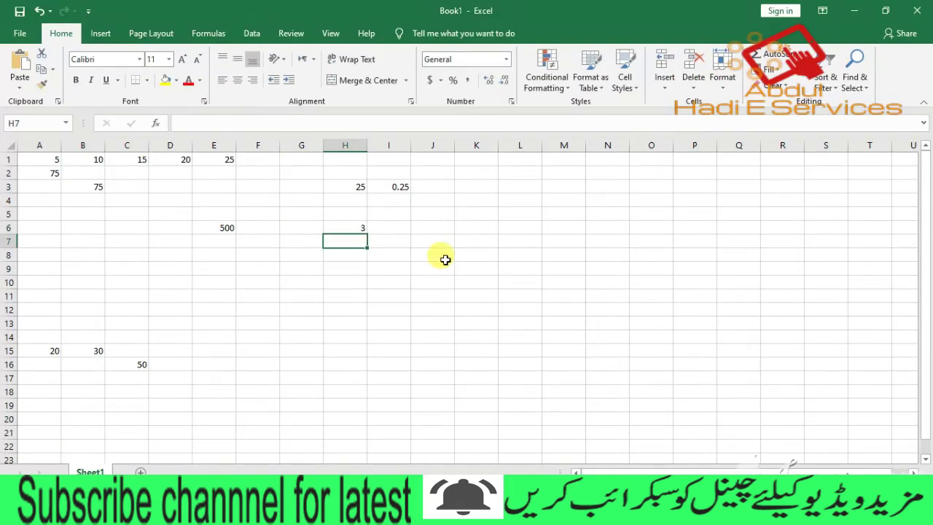
{"action": "left_click", "coordinate": [390, 229]}
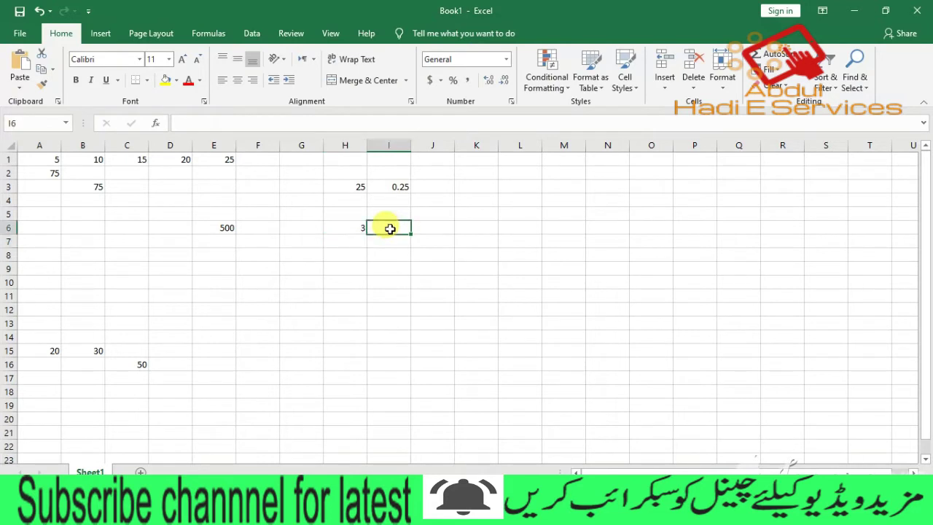
{"action": "type", "text": "="}
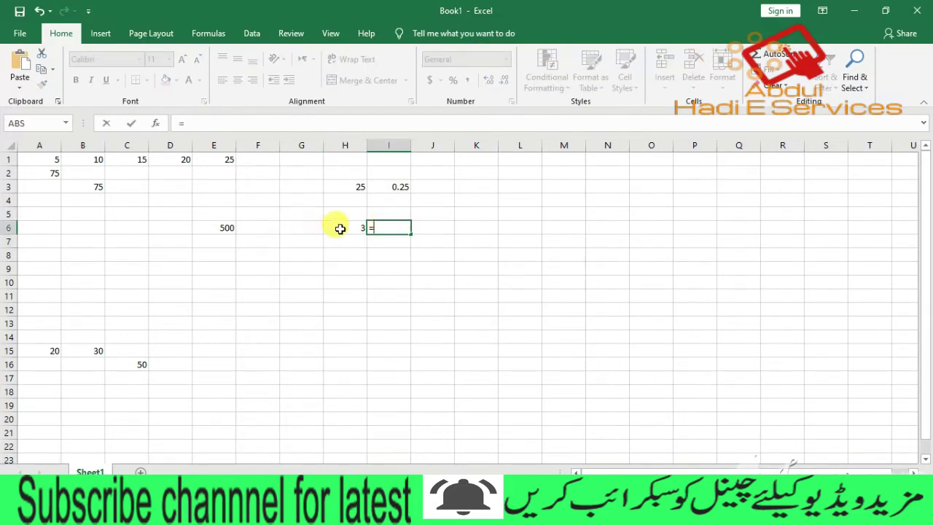
{"action": "left_click", "coordinate": [340, 229]}
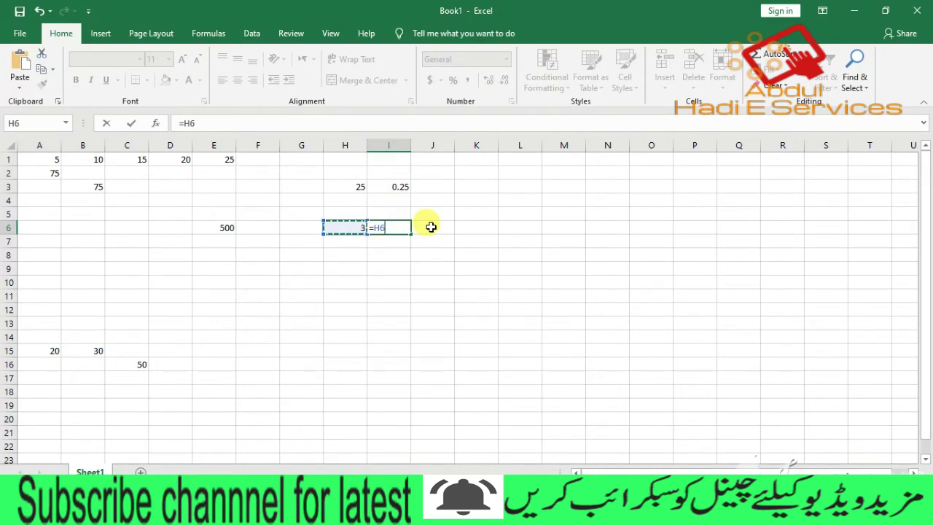
{"action": "type", "text": "^"}
{"action": "type", "text": "2"}
{"action": "key", "text": "Return"}
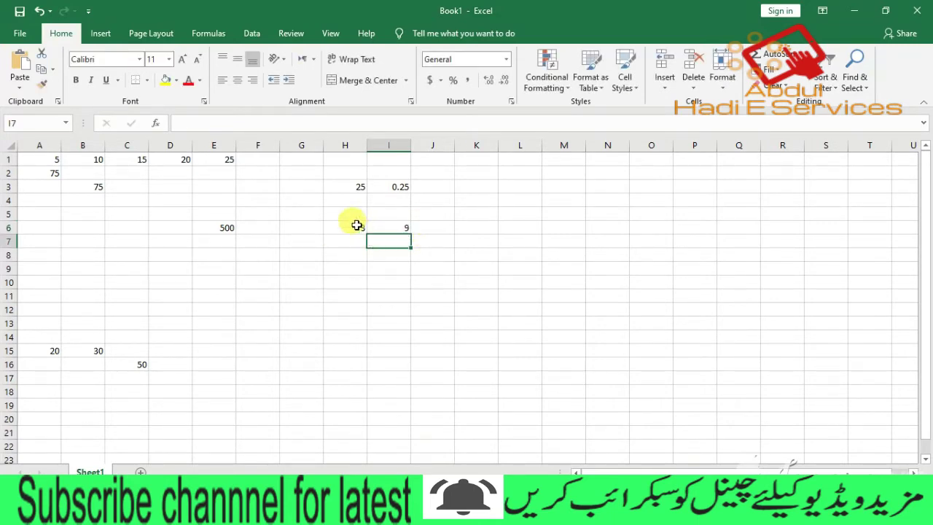
Change H6 to 4 so I6's square updates to 16.
{"action": "left_click", "coordinate": [356, 227]}
{"action": "type", "text": "4"}
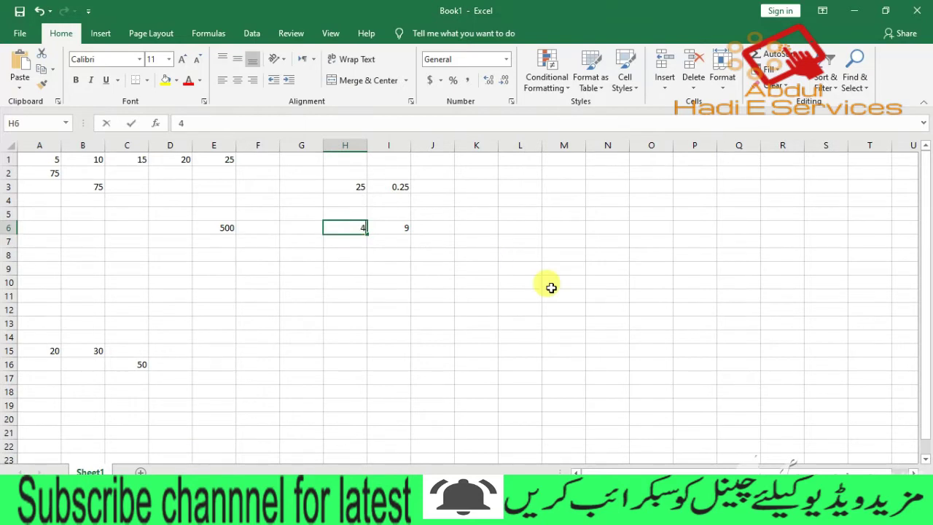
{"action": "key", "text": "Return"}
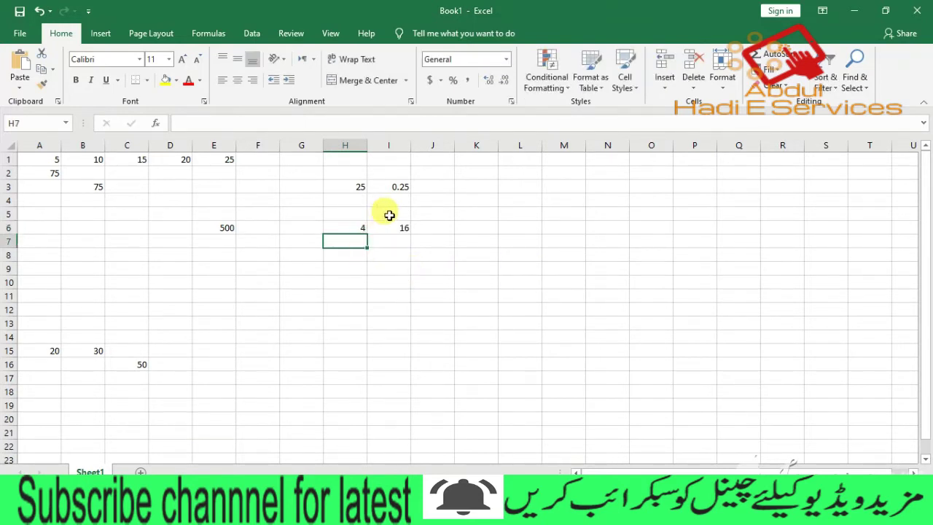
{"action": "left_click", "coordinate": [389, 227]}
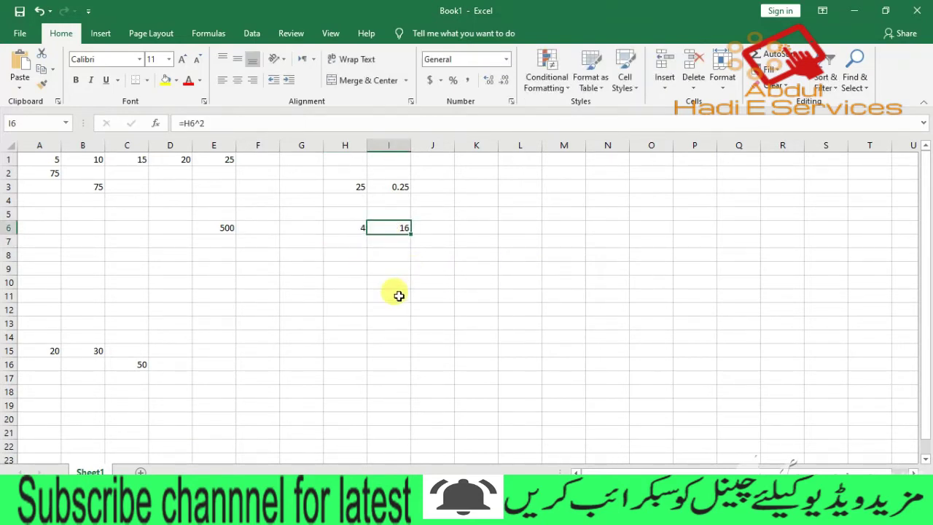
Enter =3^4 in cell I8 to get 81, then return to the handout.
{"action": "left_click", "coordinate": [390, 255]}
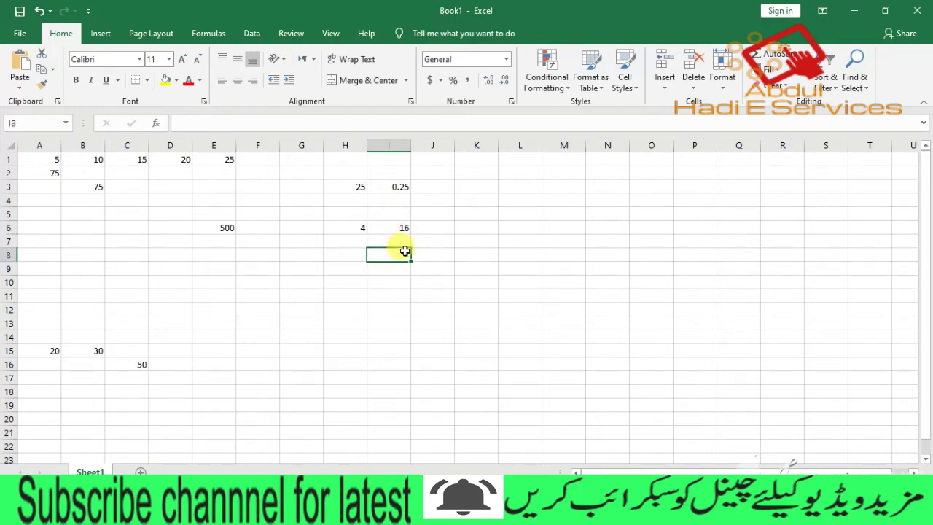
{"action": "type", "text": "="}
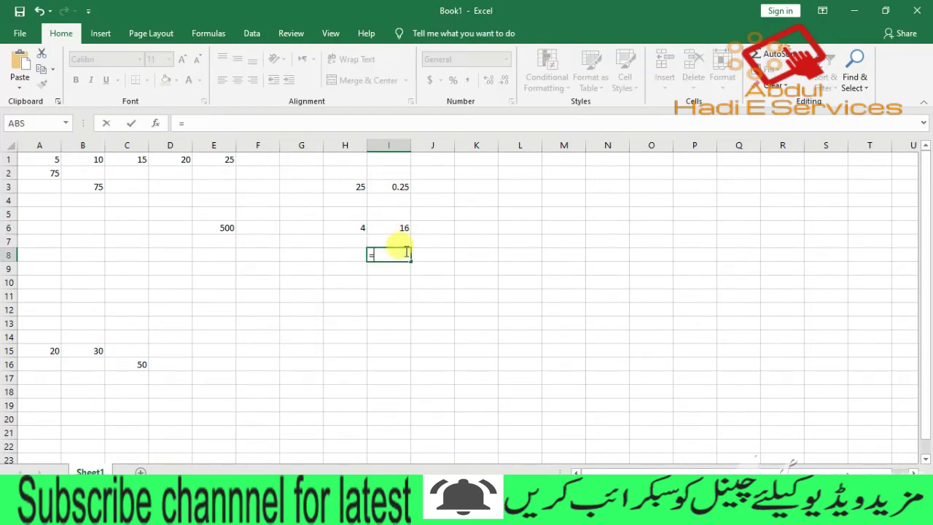
{"action": "type", "text": "3"}
{"action": "type", "text": "^4"}
{"action": "key", "text": "Return"}
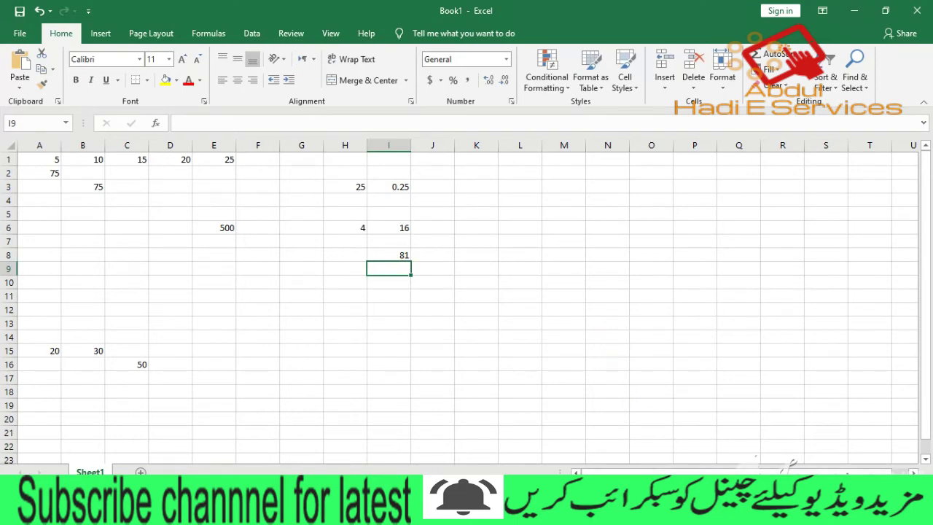
{"action": "left_click", "coordinate": [671, 514]}
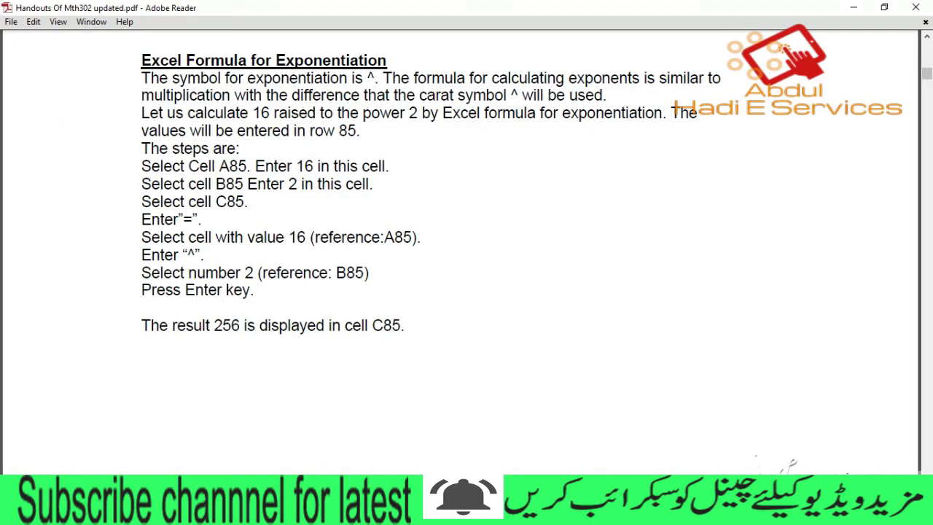
Scroll past the Excel screenshot and Lecture 3 objectives to the Types of Employees section.
{"action": "scroll", "coordinate": [460, 256], "scroll_direction": "down", "scroll_amount": 1}
{"action": "scroll", "coordinate": [460, 255], "scroll_direction": "down", "scroll_amount": 2}
{"action": "scroll", "coordinate": [459, 255], "scroll_direction": "down", "scroll_amount": 5}
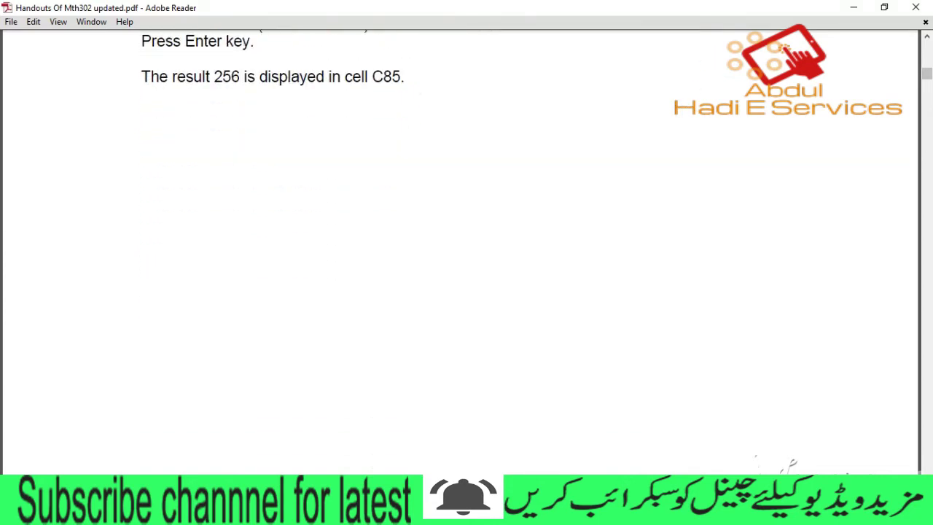
{"action": "scroll", "coordinate": [460, 255], "scroll_direction": "down", "scroll_amount": 4}
{"action": "scroll", "coordinate": [459, 255], "scroll_direction": "down", "scroll_amount": 5}
{"action": "scroll", "coordinate": [459, 256], "scroll_direction": "down", "scroll_amount": 1}
{"action": "scroll", "coordinate": [459, 256], "scroll_direction": "down", "scroll_amount": 3}
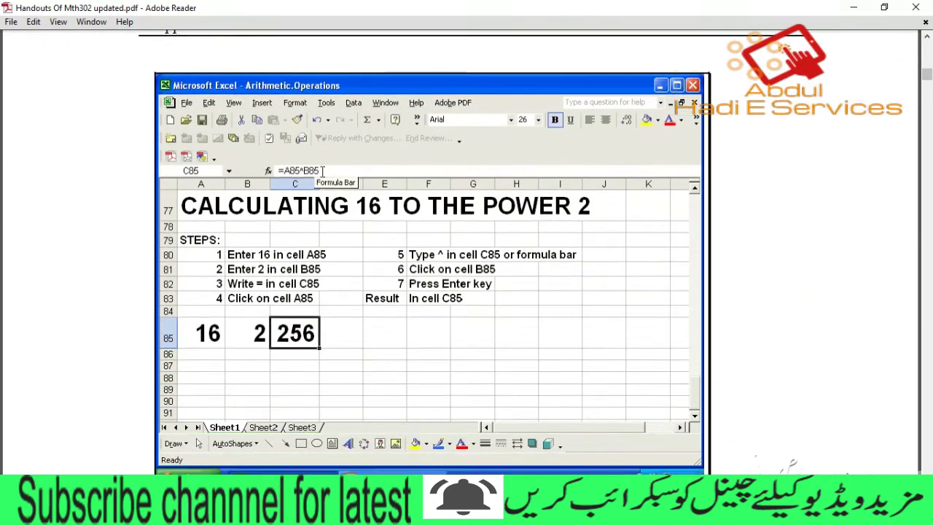
{"action": "scroll", "coordinate": [459, 255], "scroll_direction": "down", "scroll_amount": 2}
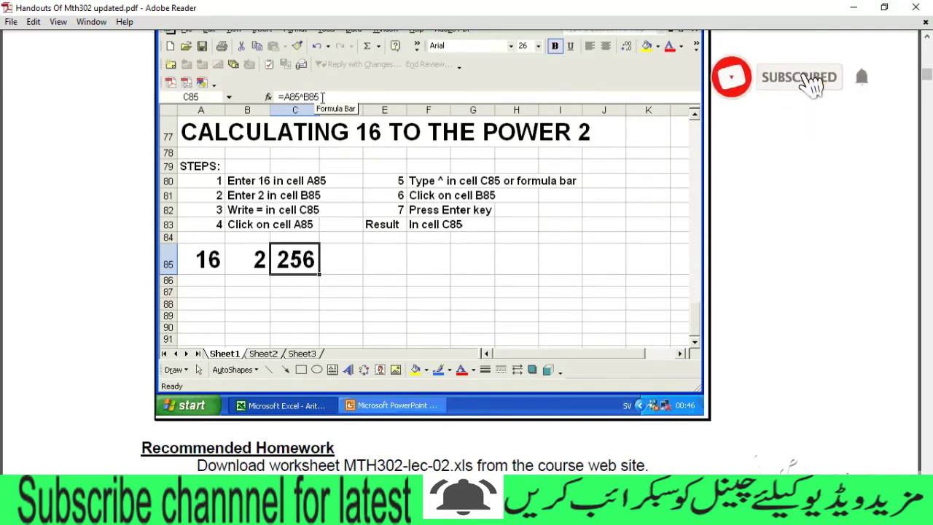
{"action": "scroll", "coordinate": [459, 255], "scroll_direction": "down", "scroll_amount": 1}
{"action": "scroll", "coordinate": [459, 255], "scroll_direction": "down", "scroll_amount": 1}
{"action": "scroll", "coordinate": [460, 255], "scroll_direction": "down", "scroll_amount": 5}
{"action": "scroll", "coordinate": [459, 255], "scroll_direction": "down", "scroll_amount": 3}
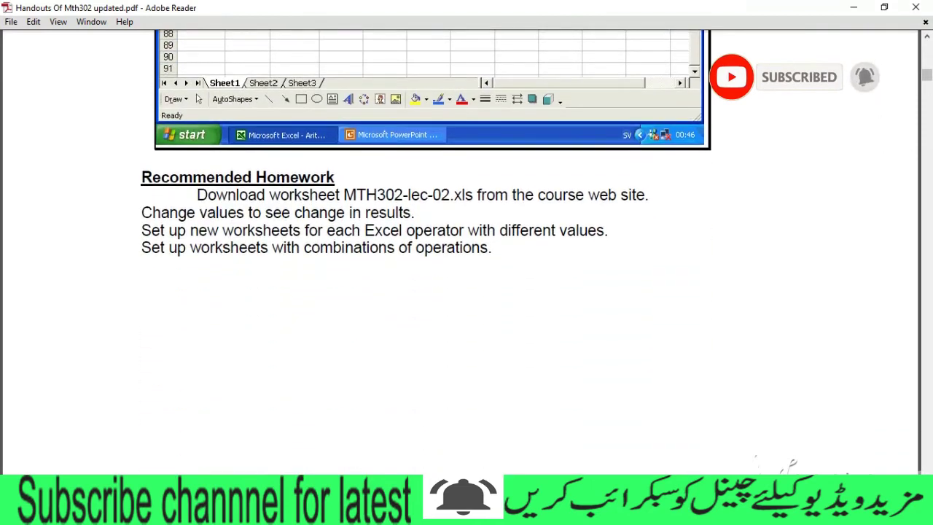
{"action": "scroll", "coordinate": [460, 255], "scroll_direction": "down", "scroll_amount": 1}
{"action": "scroll", "coordinate": [459, 256], "scroll_direction": "down", "scroll_amount": 3}
{"action": "scroll", "coordinate": [459, 255], "scroll_direction": "down", "scroll_amount": 5}
{"action": "scroll", "coordinate": [459, 255], "scroll_direction": "down", "scroll_amount": 5}
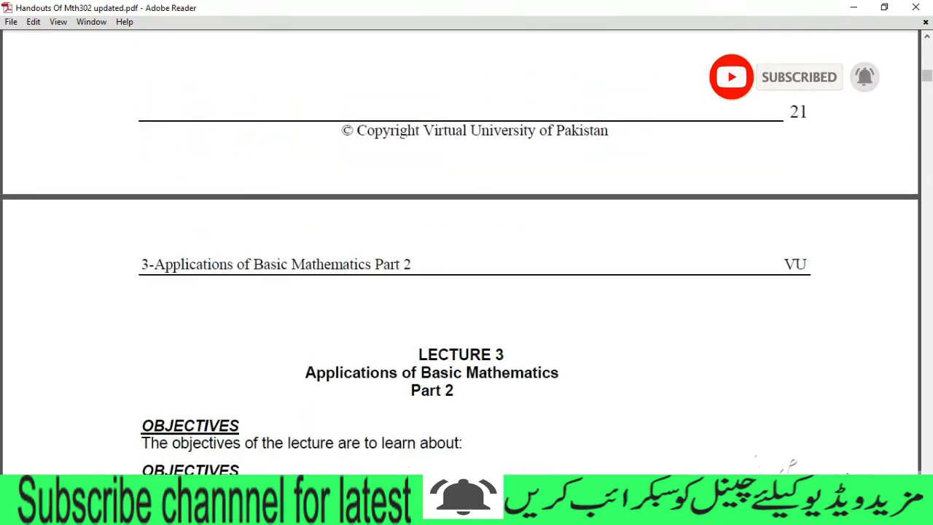
{"action": "scroll", "coordinate": [459, 255], "scroll_direction": "down", "scroll_amount": 4}
{"action": "scroll", "coordinate": [459, 255], "scroll_direction": "down", "scroll_amount": 1}
{"action": "scroll", "coordinate": [459, 255], "scroll_direction": "down", "scroll_amount": 4}
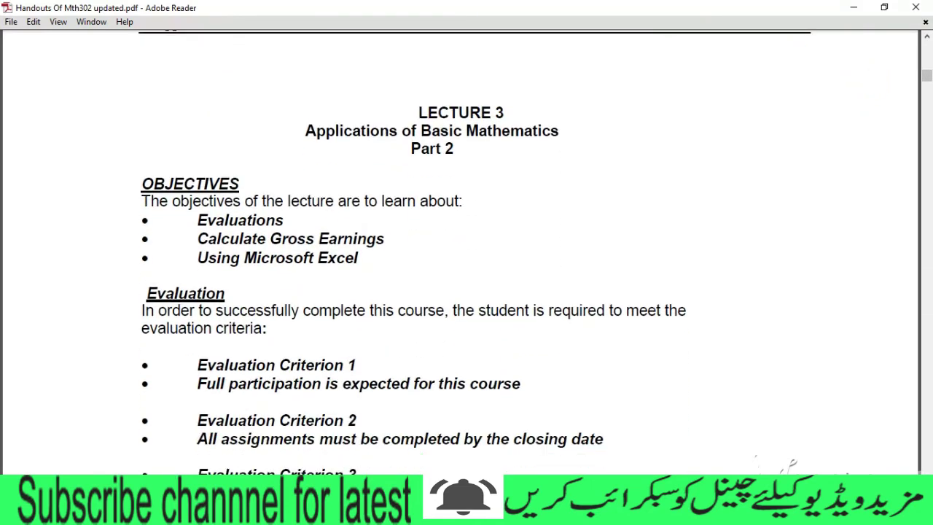
{"action": "scroll", "coordinate": [459, 256], "scroll_direction": "down", "scroll_amount": 1}
{"action": "scroll", "coordinate": [459, 255], "scroll_direction": "down", "scroll_amount": 2}
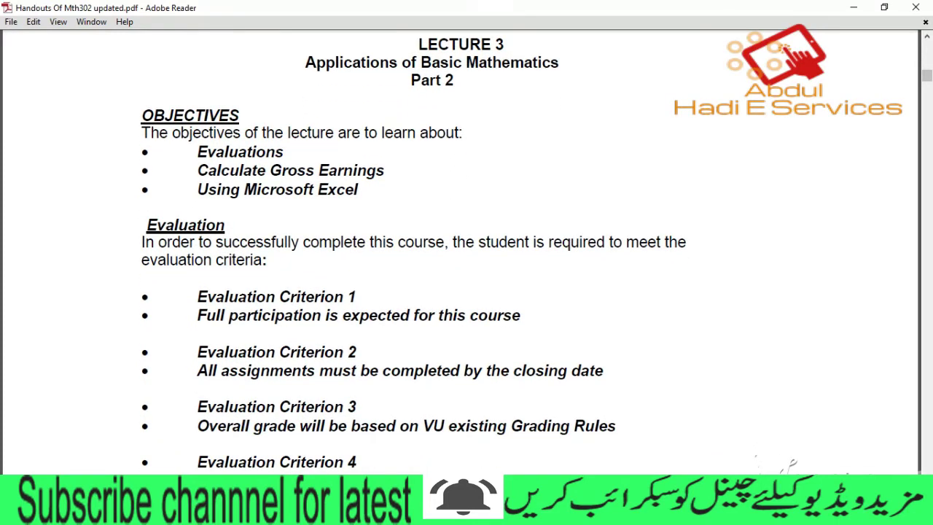
{"action": "scroll", "coordinate": [459, 256], "scroll_direction": "down", "scroll_amount": 1}
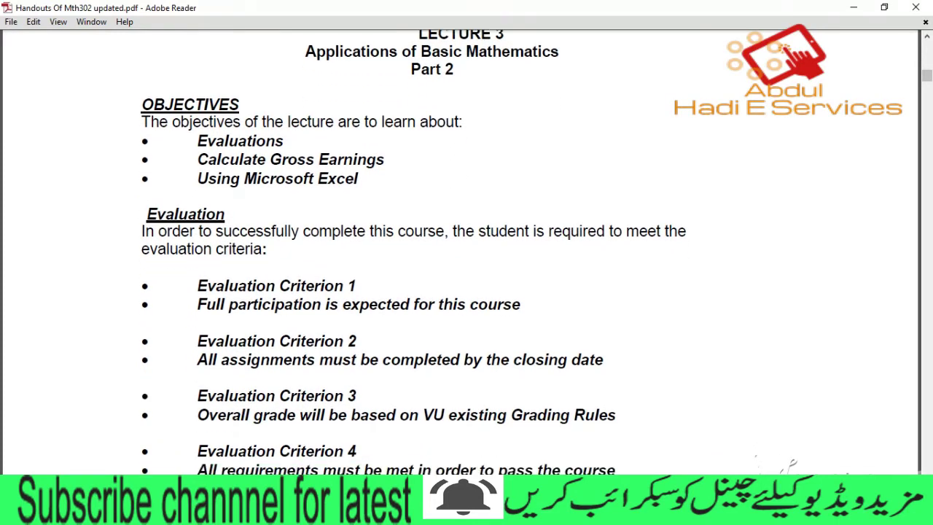
{"action": "scroll", "coordinate": [460, 255], "scroll_direction": "down", "scroll_amount": 1}
{"action": "scroll", "coordinate": [460, 255], "scroll_direction": "down", "scroll_amount": 1}
{"action": "scroll", "coordinate": [459, 255], "scroll_direction": "down", "scroll_amount": 2}
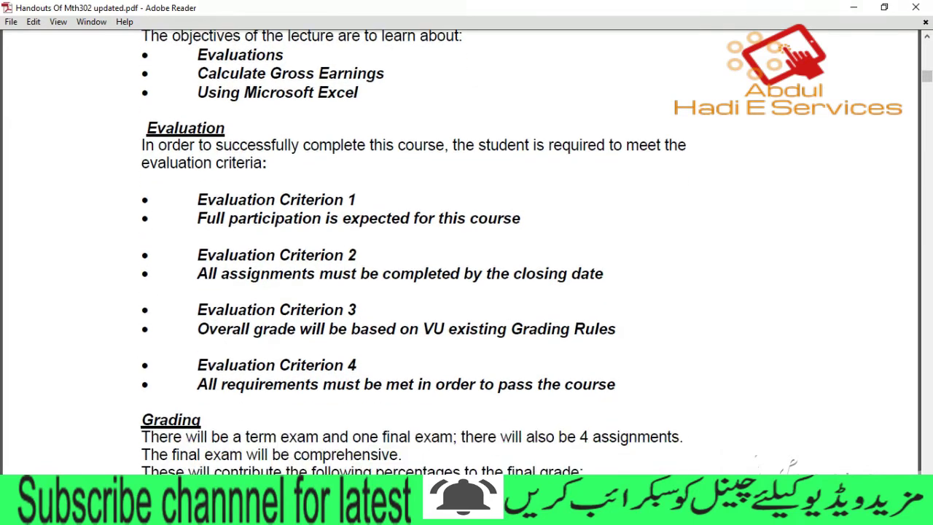
{"action": "scroll", "coordinate": [460, 255], "scroll_direction": "down", "scroll_amount": 1}
{"action": "scroll", "coordinate": [460, 255], "scroll_direction": "down", "scroll_amount": 4}
{"action": "scroll", "coordinate": [459, 255], "scroll_direction": "down", "scroll_amount": 1}
{"action": "scroll", "coordinate": [460, 256], "scroll_direction": "down", "scroll_amount": 1}
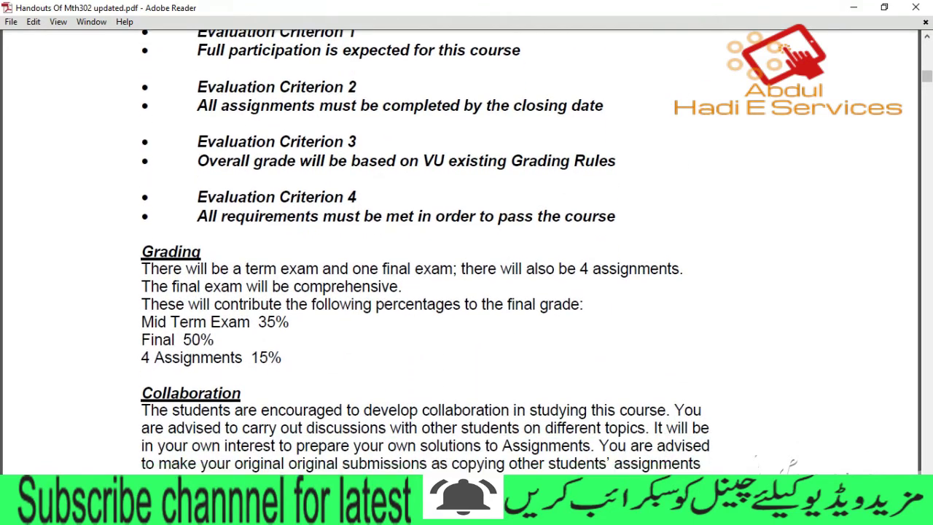
{"action": "scroll", "coordinate": [459, 255], "scroll_direction": "down", "scroll_amount": 1}
{"action": "scroll", "coordinate": [459, 255], "scroll_direction": "down", "scroll_amount": 5}
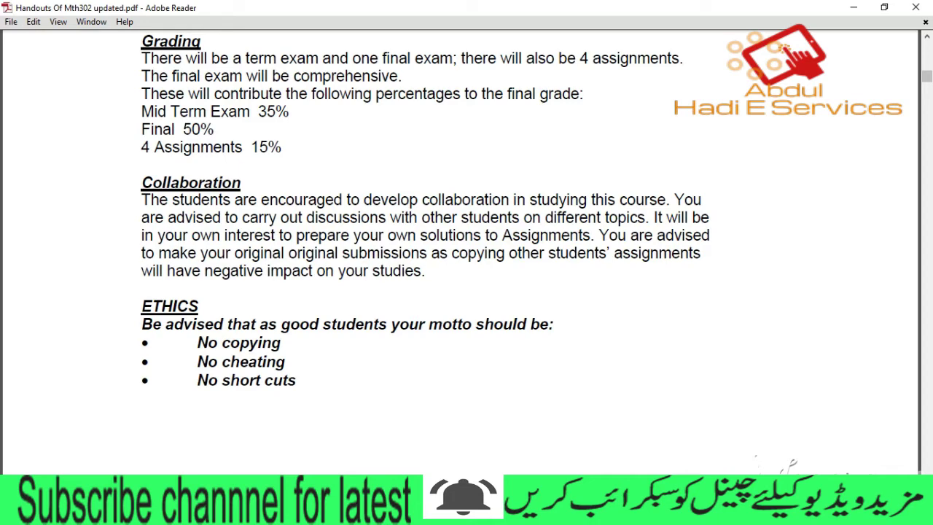
{"action": "scroll", "coordinate": [426, 208], "scroll_direction": "down", "scroll_amount": 1}
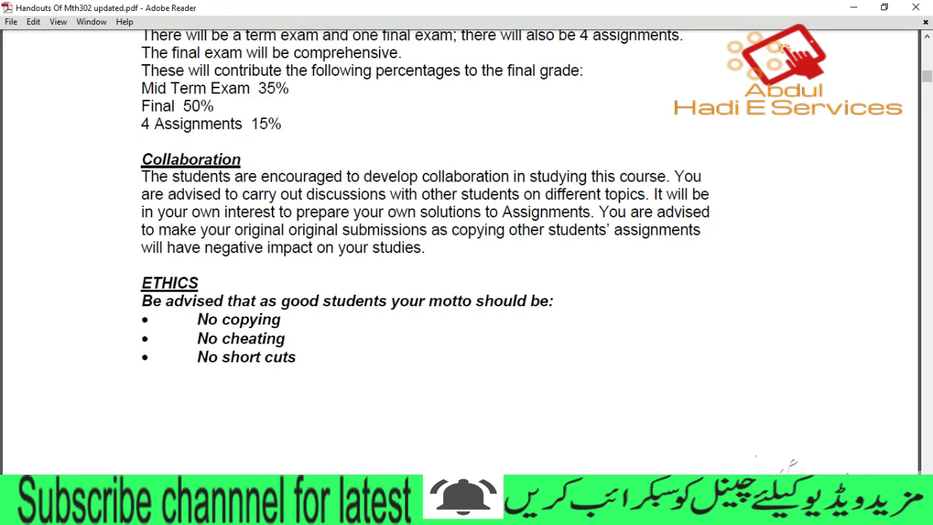
{"action": "scroll", "coordinate": [425, 207], "scroll_direction": "down", "scroll_amount": 2}
{"action": "scroll", "coordinate": [425, 207], "scroll_direction": "down", "scroll_amount": 1}
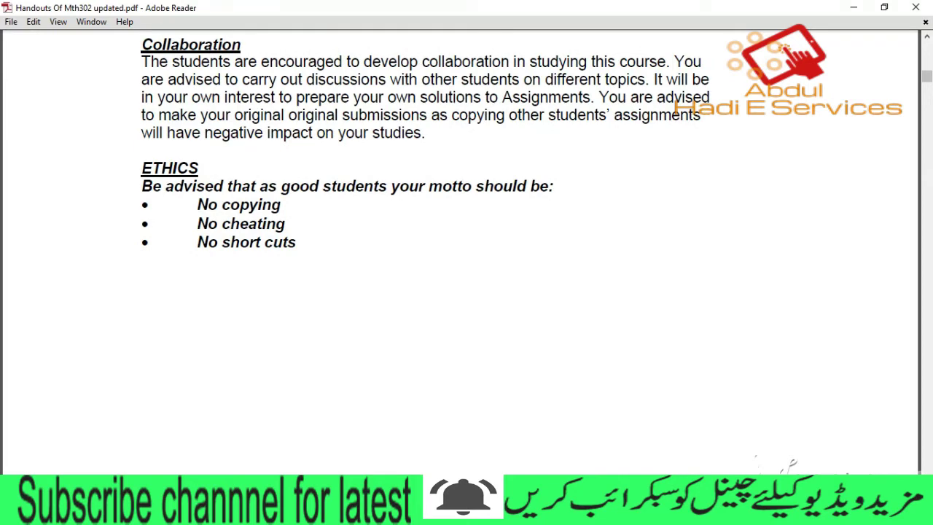
{"action": "scroll", "coordinate": [425, 207], "scroll_direction": "down", "scroll_amount": 2}
{"action": "scroll", "coordinate": [425, 208], "scroll_direction": "down", "scroll_amount": 4}
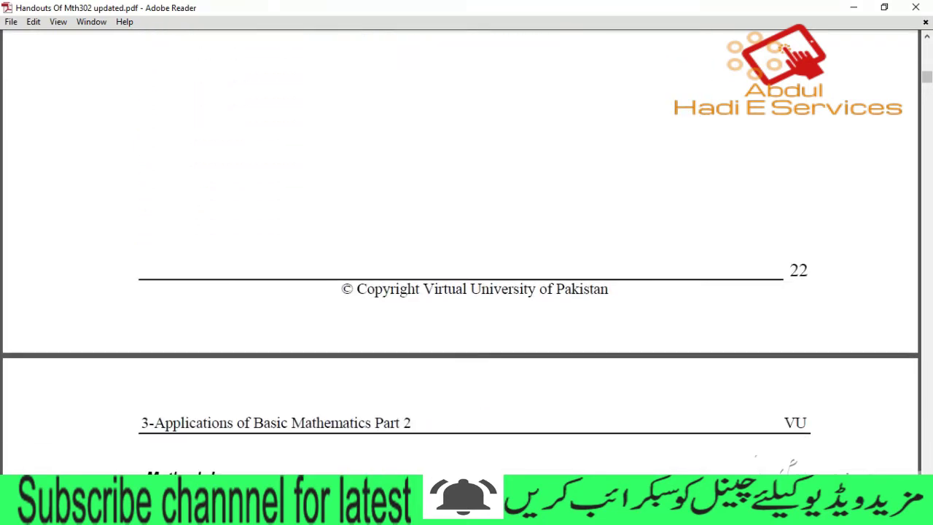
{"action": "scroll", "coordinate": [425, 208], "scroll_direction": "down", "scroll_amount": 4}
{"action": "scroll", "coordinate": [425, 208], "scroll_direction": "down", "scroll_amount": 3}
{"action": "scroll", "coordinate": [425, 208], "scroll_direction": "down", "scroll_amount": 1}
{"action": "scroll", "coordinate": [425, 207], "scroll_direction": "down", "scroll_amount": 4}
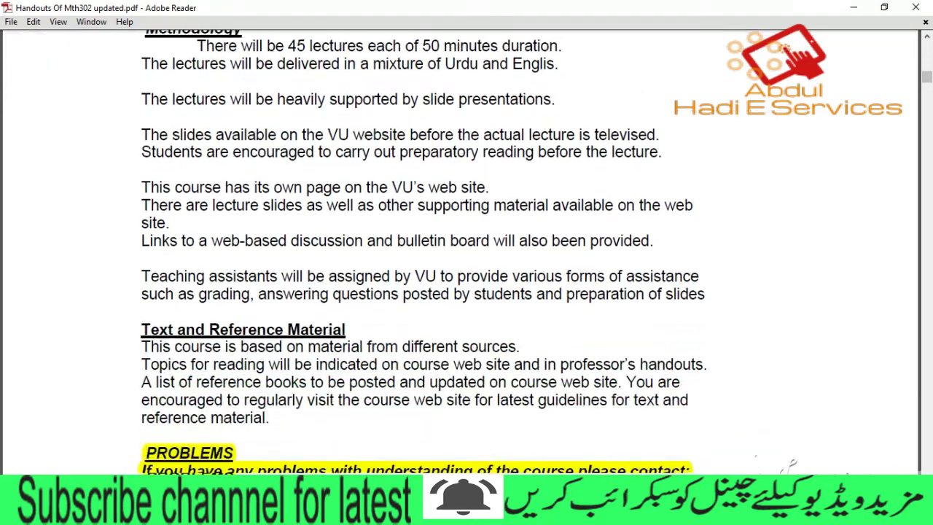
{"action": "scroll", "coordinate": [425, 208], "scroll_direction": "down", "scroll_amount": 3}
{"action": "scroll", "coordinate": [425, 208], "scroll_direction": "down", "scroll_amount": 2}
{"action": "scroll", "coordinate": [425, 208], "scroll_direction": "down", "scroll_amount": 3}
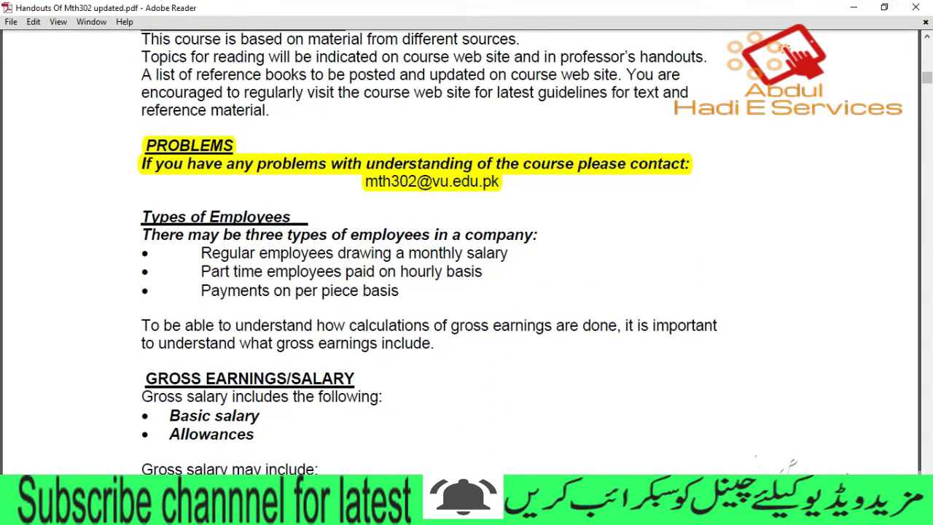
Scroll the February 2020 salary slip to its wage type table with Gross Pay 35,172.00.
{"action": "scroll", "coordinate": [202, 240], "scroll_direction": "down", "scroll_amount": 1}
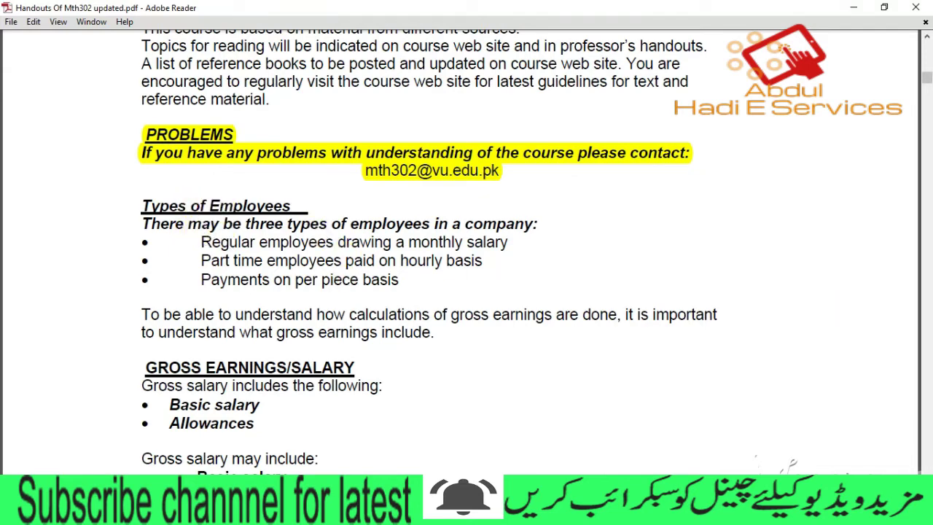
{"action": "left_click_drag", "start_coordinate": [927, 75], "coordinate": [927, 78]}
{"action": "scroll", "coordinate": [926, 77], "scroll_direction": "down", "scroll_amount": 5}
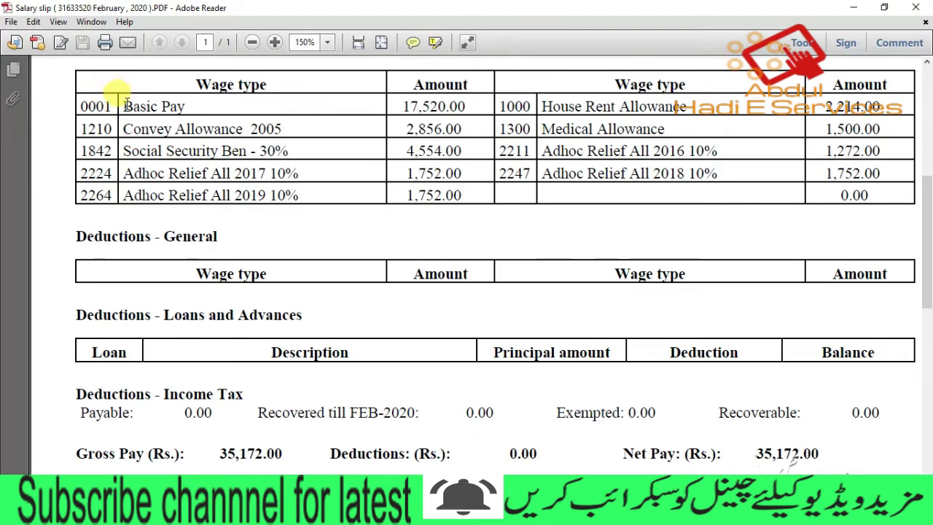
{"action": "left_click_drag", "start_coordinate": [121, 107], "coordinate": [462, 93]}
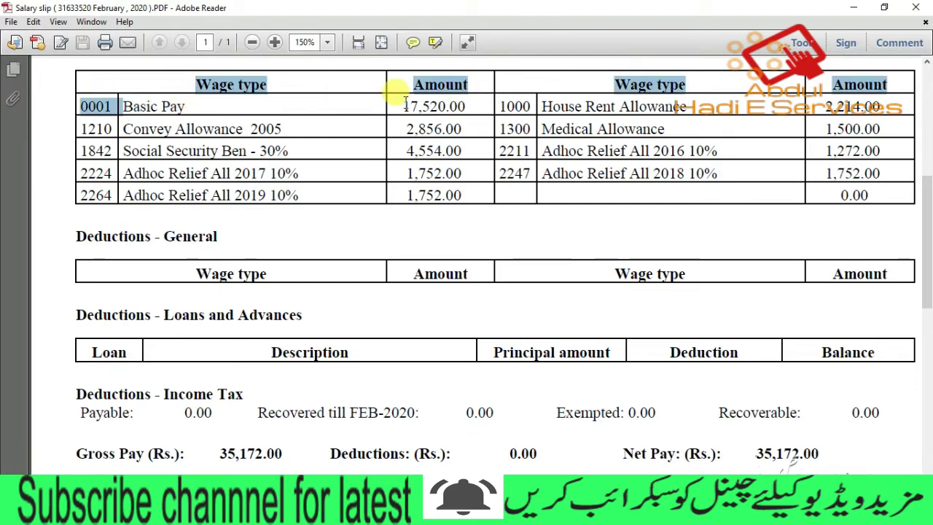
{"action": "left_click_drag", "start_coordinate": [403, 107], "coordinate": [421, 107]}
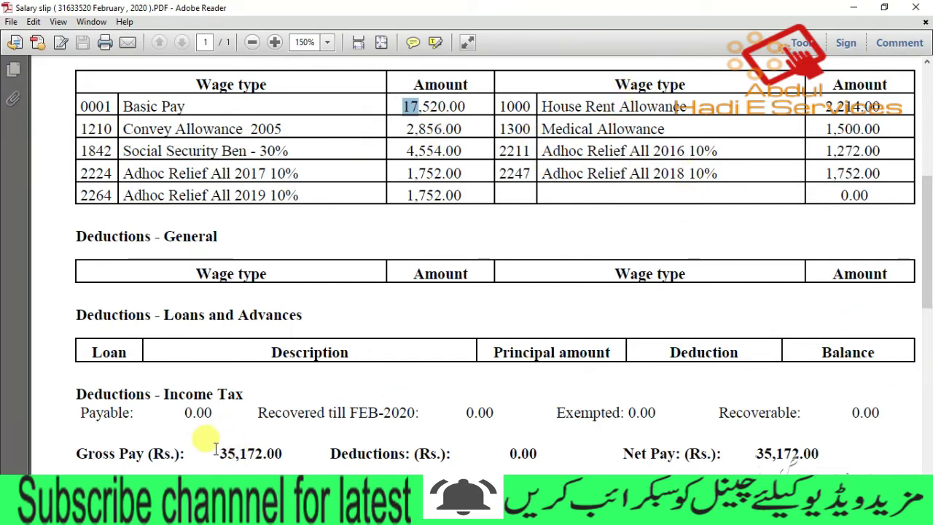
{"action": "left_click_drag", "start_coordinate": [221, 450], "coordinate": [284, 454]}
{"action": "left_click", "coordinate": [285, 454]}
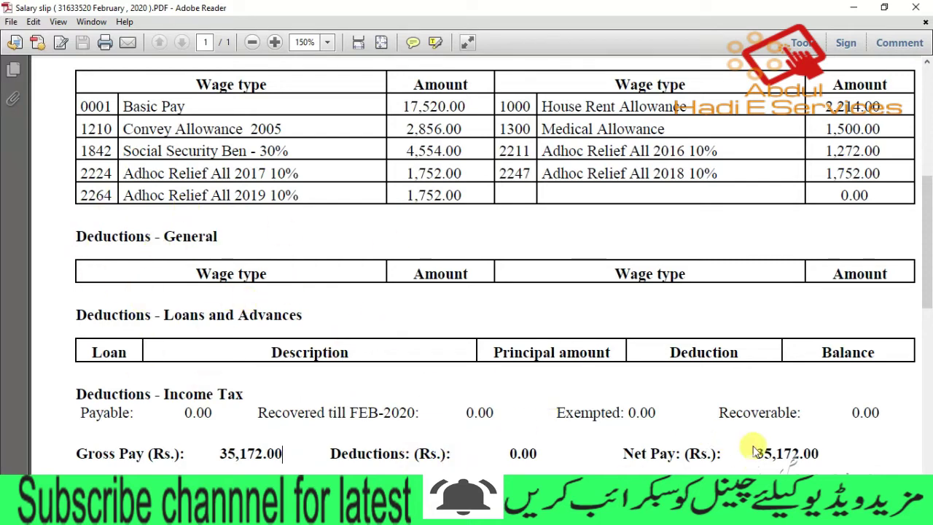
{"action": "left_click_drag", "start_coordinate": [756, 453], "coordinate": [801, 452]}
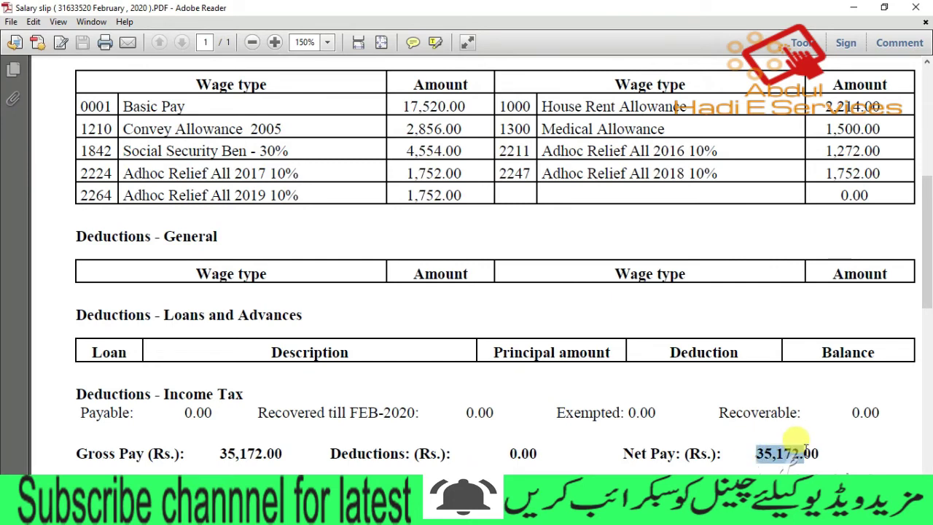
{"action": "left_click", "coordinate": [404, 103]}
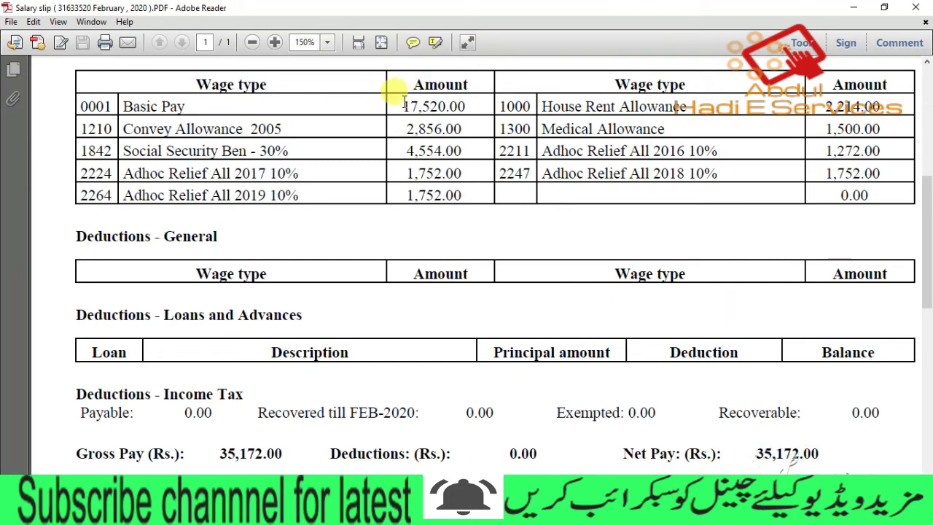
{"action": "left_click_drag", "start_coordinate": [404, 102], "coordinate": [444, 103]}
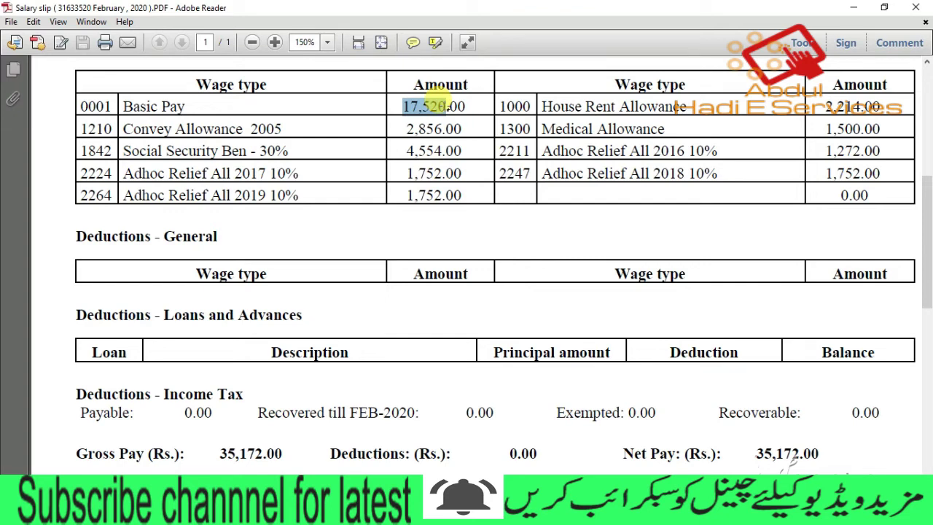
{"action": "left_click_drag", "start_coordinate": [122, 129], "coordinate": [218, 153]}
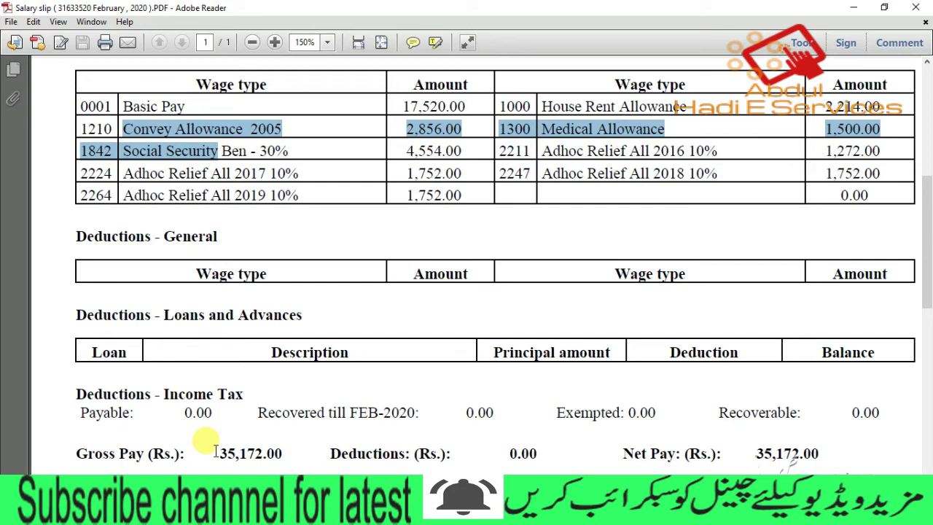
{"action": "left_click_drag", "start_coordinate": [221, 453], "coordinate": [280, 450]}
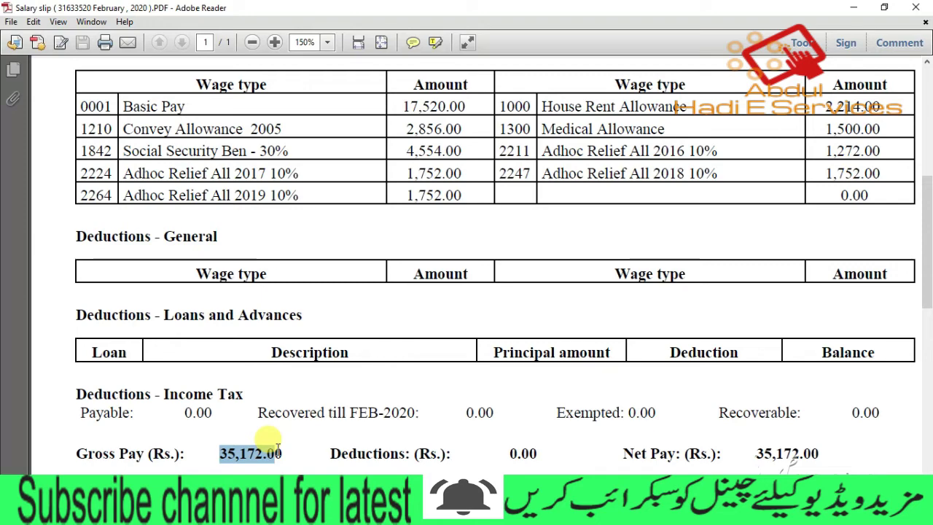
{"action": "mouse_move", "coordinate": [578, 511]}
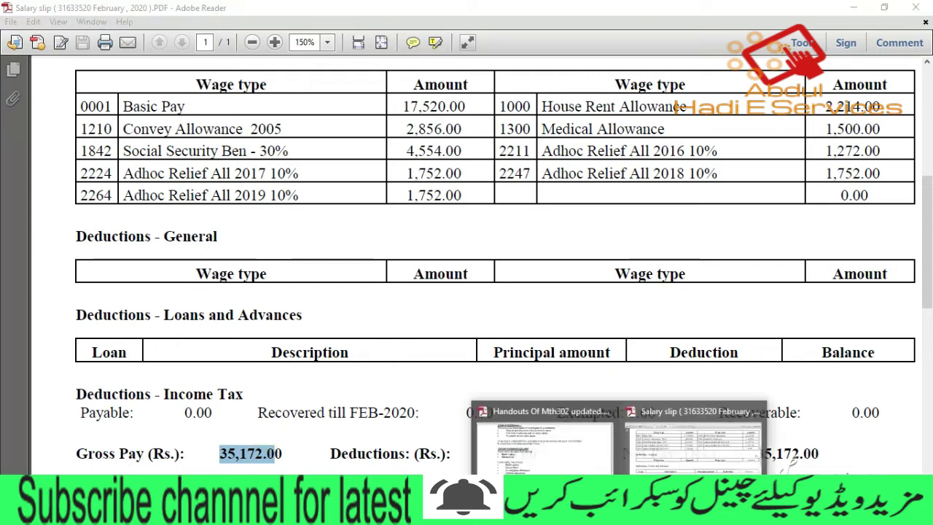
Return to the MTH302 handout and highlight Example 1's 50% allowance result.
{"action": "left_click", "coordinate": [523, 437]}
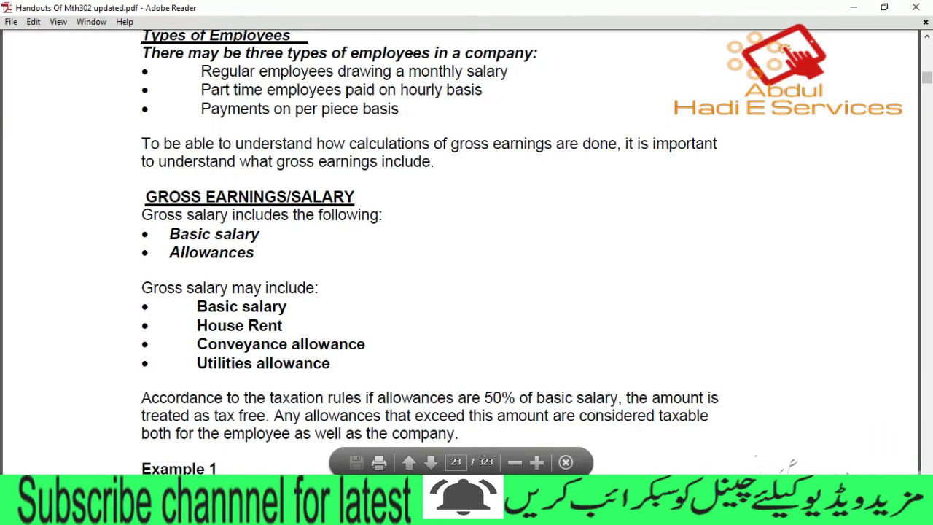
{"action": "scroll", "coordinate": [430, 252], "scroll_direction": "down", "scroll_amount": 1}
{"action": "scroll", "coordinate": [430, 253], "scroll_direction": "down", "scroll_amount": 1}
{"action": "scroll", "coordinate": [430, 253], "scroll_direction": "down", "scroll_amount": 1}
{"action": "scroll", "coordinate": [430, 253], "scroll_direction": "down", "scroll_amount": 2}
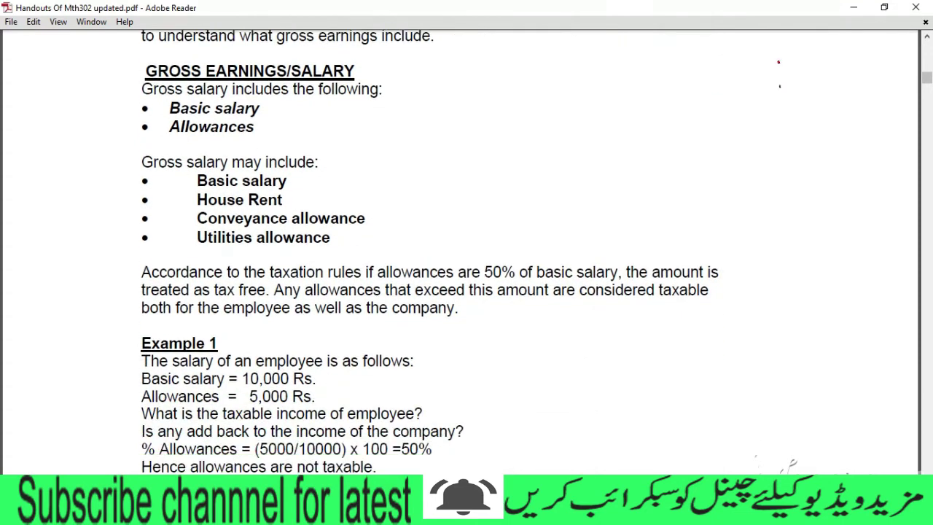
{"action": "scroll", "coordinate": [350, 374], "scroll_direction": "down", "scroll_amount": 2}
{"action": "scroll", "coordinate": [350, 374], "scroll_direction": "down", "scroll_amount": 1}
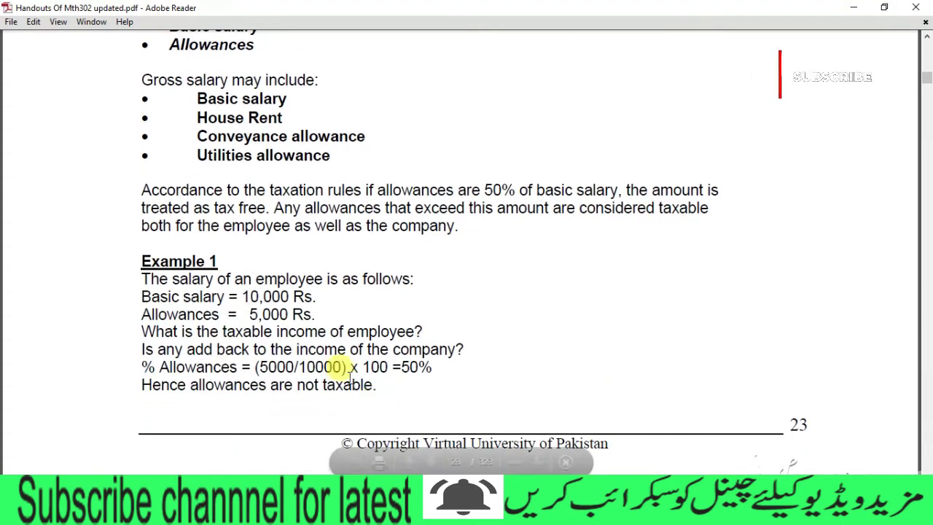
{"action": "left_click_drag", "start_coordinate": [393, 369], "coordinate": [421, 366]}
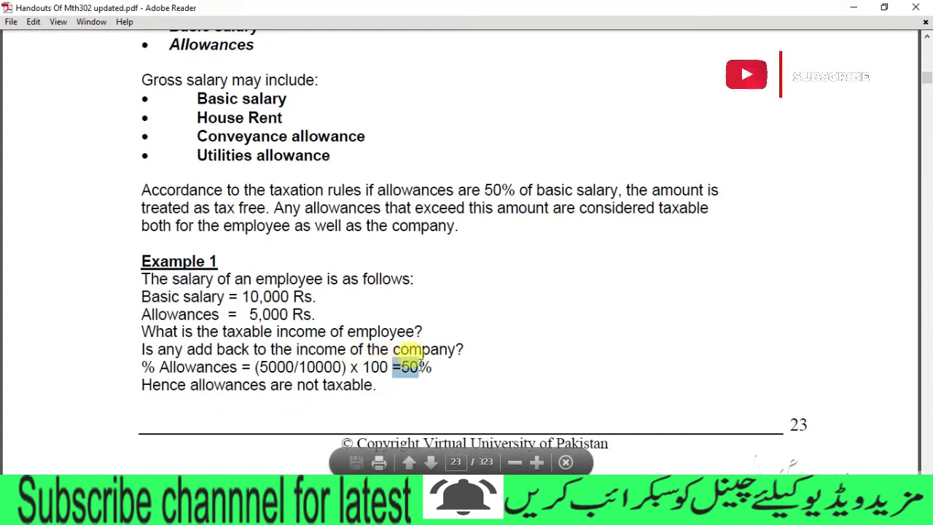
{"action": "left_click", "coordinate": [432, 368]}
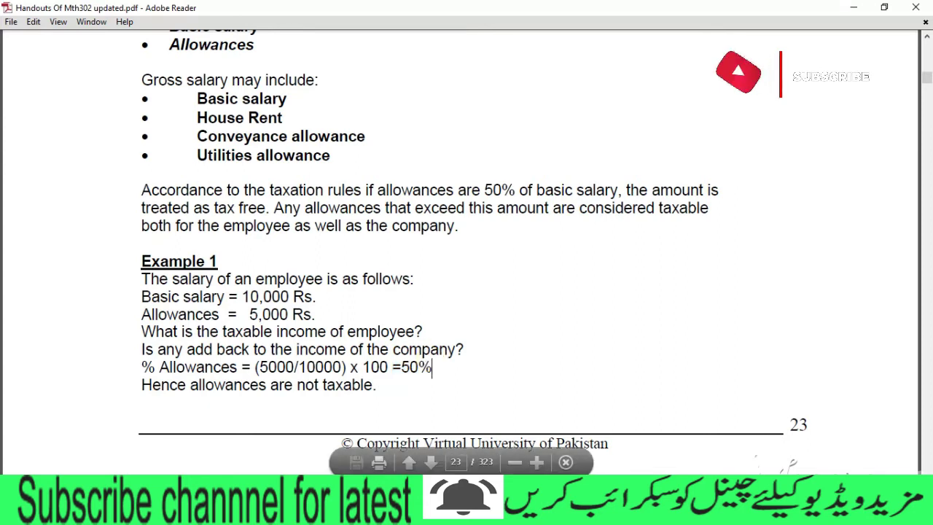
In Example 2, highlight the basic salary, 'taxable', the allowance percentage calculation and the 70% result.
{"action": "scroll", "coordinate": [467, 241], "scroll_direction": "down", "scroll_amount": 3}
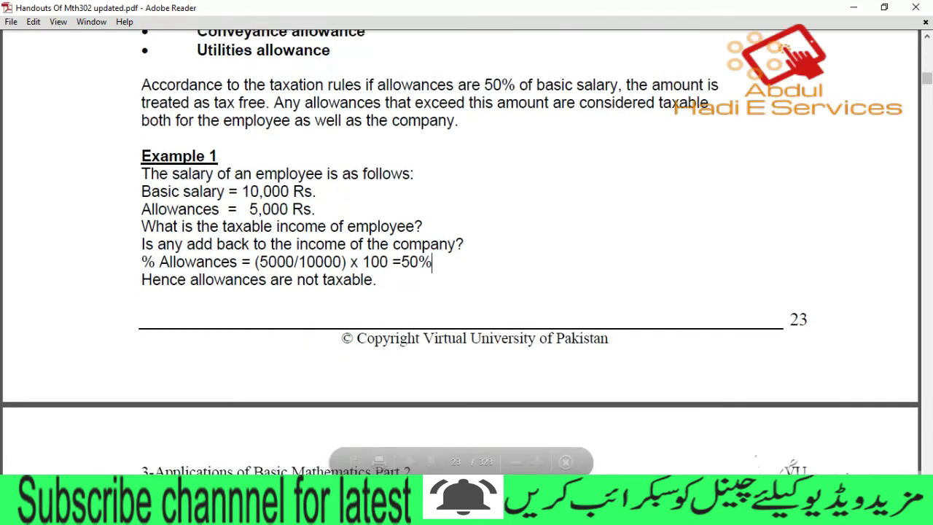
{"action": "scroll", "coordinate": [467, 255], "scroll_direction": "down", "scroll_amount": 5}
{"action": "scroll", "coordinate": [467, 255], "scroll_direction": "down", "scroll_amount": 3}
{"action": "scroll", "coordinate": [467, 255], "scroll_direction": "down", "scroll_amount": 2}
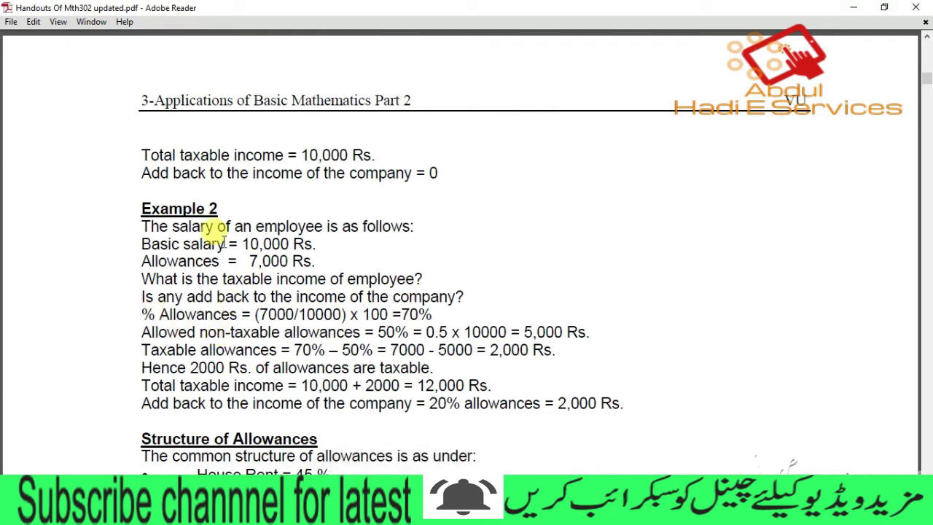
{"action": "left_click_drag", "start_coordinate": [143, 245], "coordinate": [225, 246]}
{"action": "left_click", "coordinate": [202, 245]}
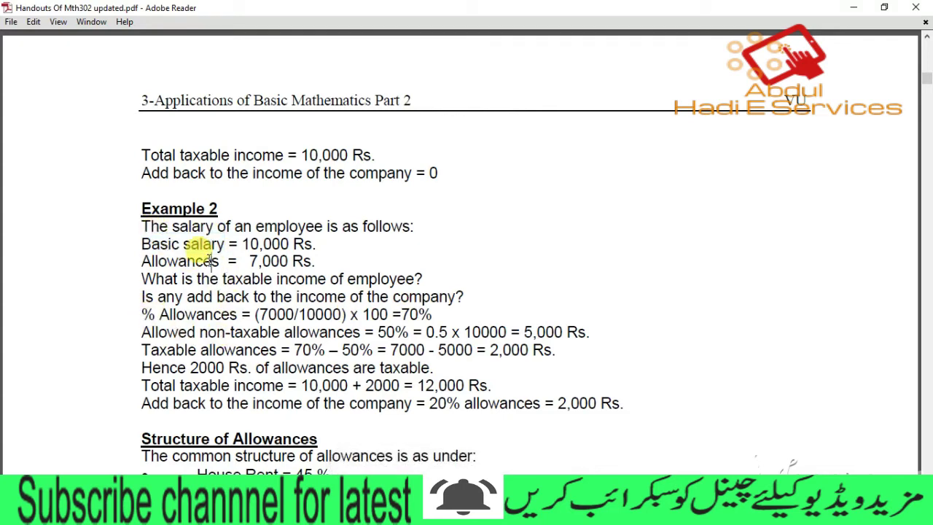
{"action": "left_click_drag", "start_coordinate": [243, 279], "coordinate": [272, 279]}
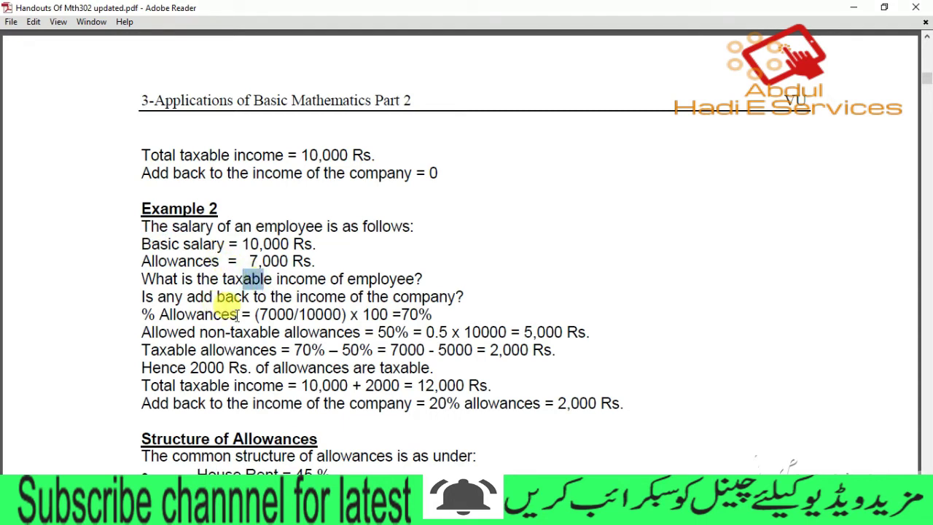
{"action": "left_click_drag", "start_coordinate": [237, 315], "coordinate": [376, 312]}
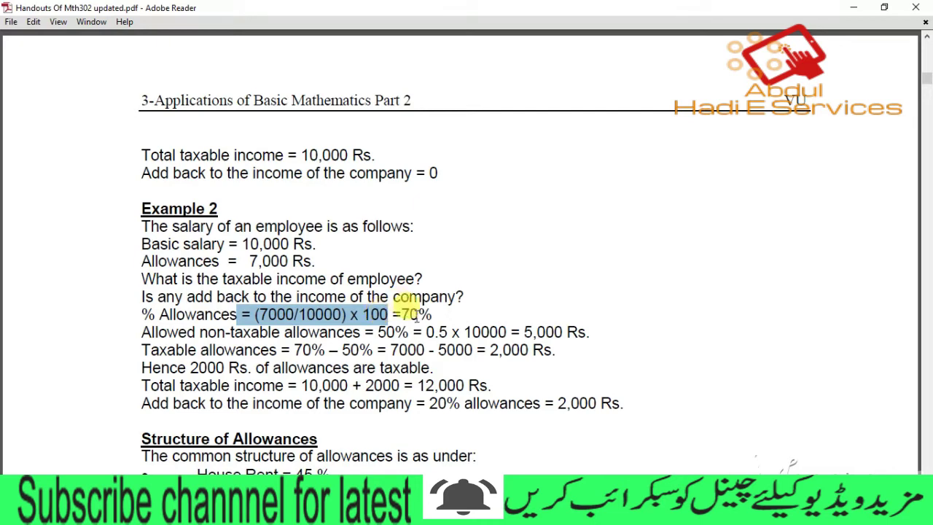
{"action": "left_click_drag", "start_coordinate": [420, 314], "coordinate": [404, 315]}
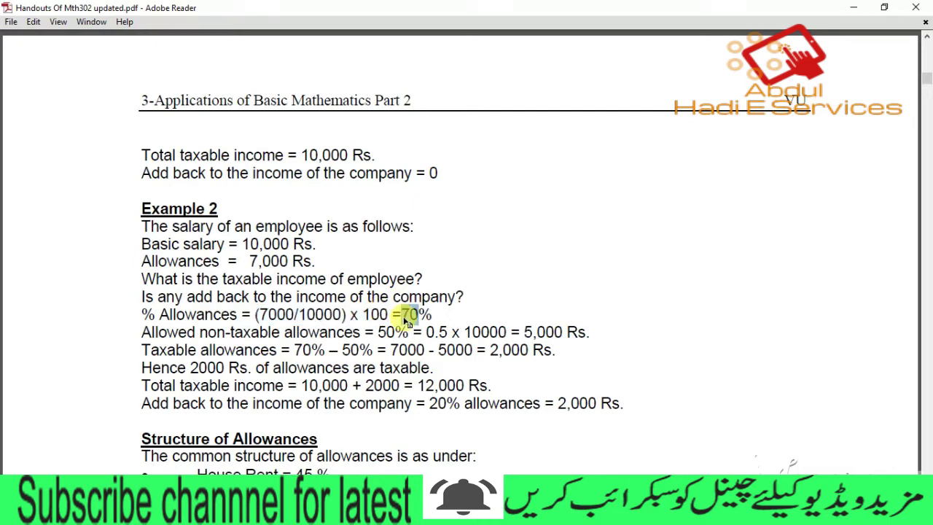
{"action": "left_click", "coordinate": [620, 514]}
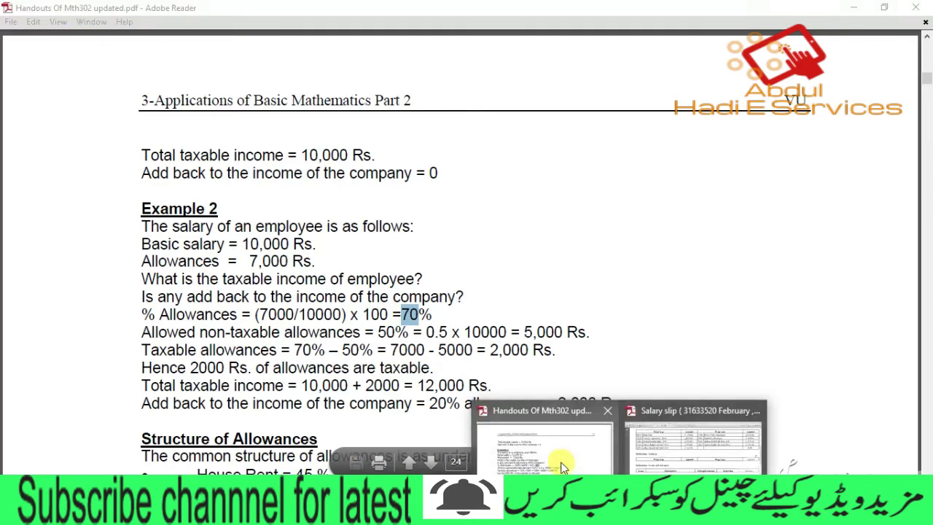
{"action": "left_click", "coordinate": [689, 441]}
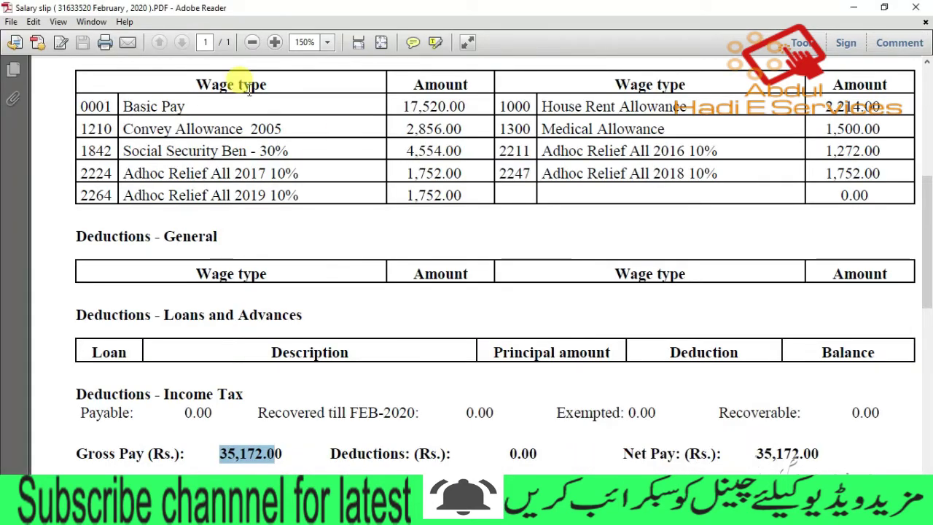
{"action": "double_click", "coordinate": [404, 106]}
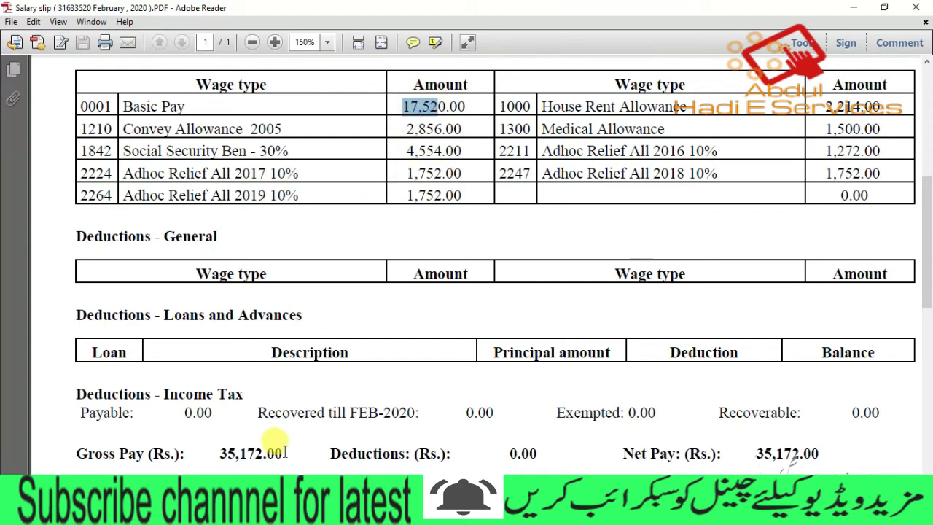
{"action": "left_click", "coordinate": [226, 452]}
{"action": "left_click_drag", "start_coordinate": [220, 453], "coordinate": [256, 457]}
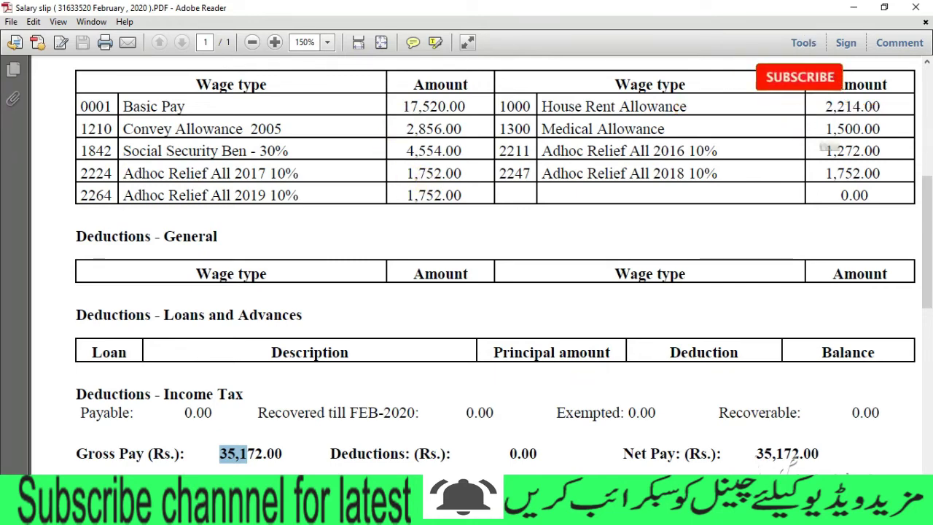
{"action": "mouse_move", "coordinate": [618, 514]}
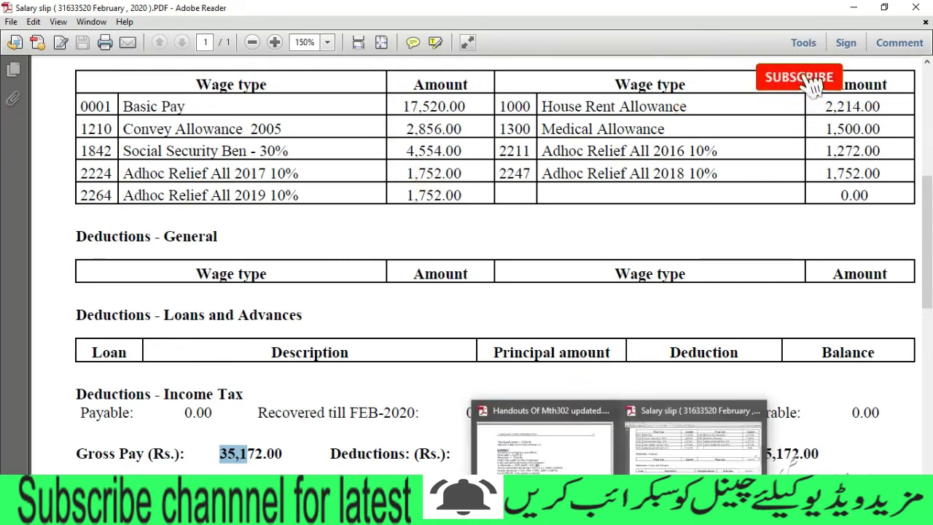
{"action": "left_click", "coordinate": [546, 438]}
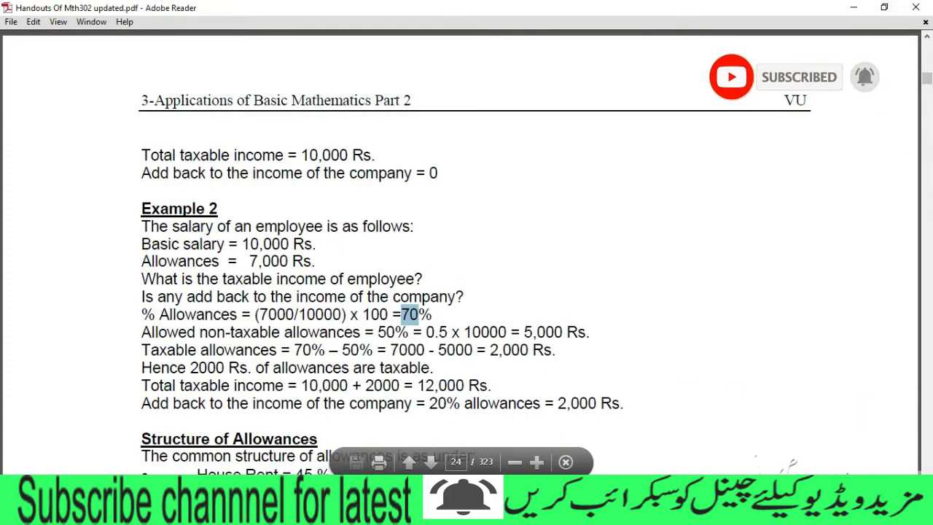
Highlight the Conveyance, Utilities and House Rent items under Structure of Allowances, then switch to Excel.
{"action": "scroll", "coordinate": [460, 253], "scroll_direction": "down", "scroll_amount": 3}
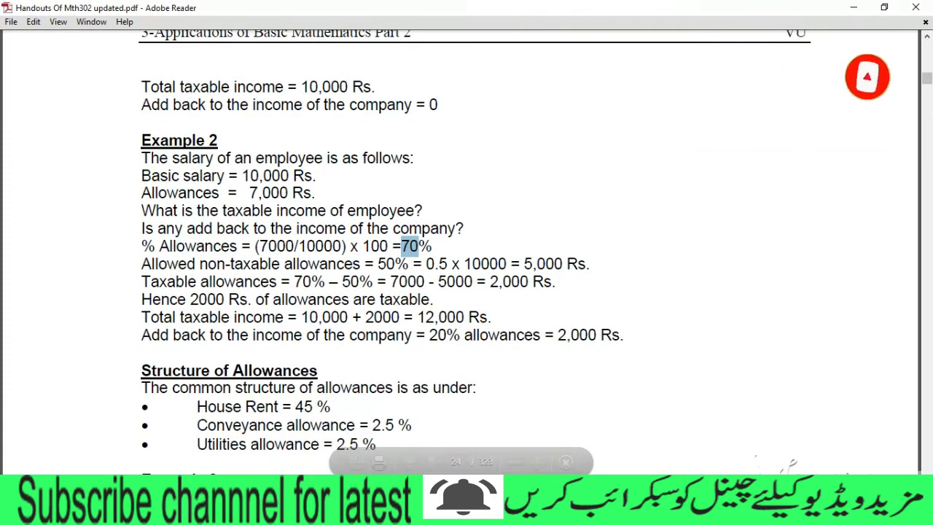
{"action": "scroll", "coordinate": [460, 252], "scroll_direction": "down", "scroll_amount": 2}
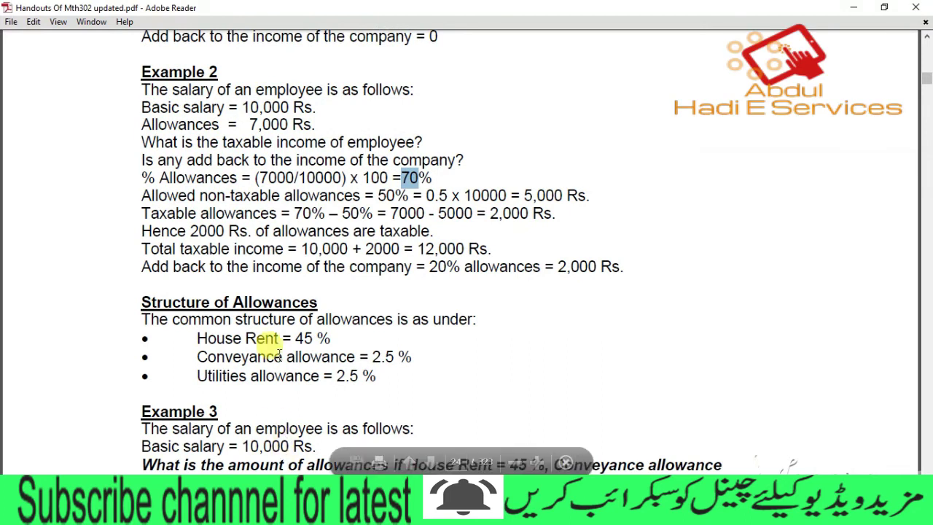
{"action": "left_click_drag", "start_coordinate": [198, 357], "coordinate": [281, 357]}
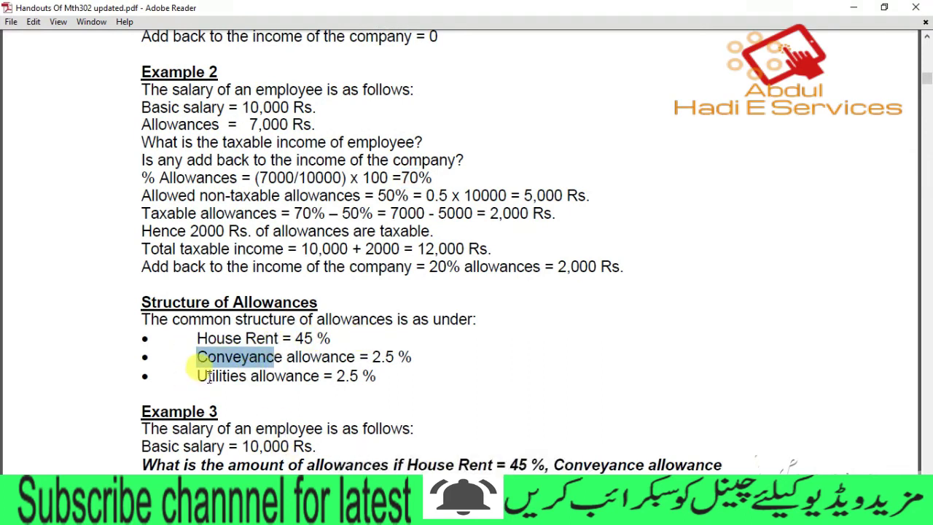
{"action": "left_click_drag", "start_coordinate": [198, 376], "coordinate": [319, 376]}
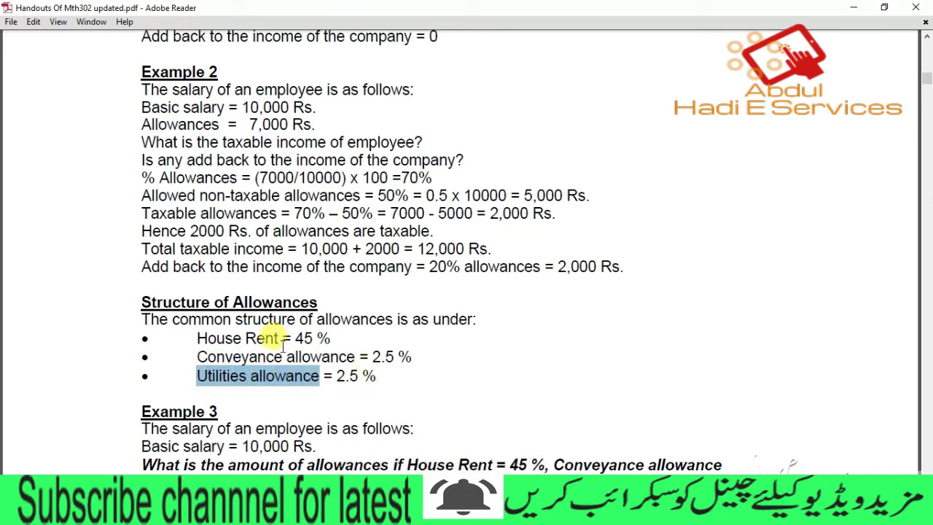
{"action": "left_click_drag", "start_coordinate": [198, 335], "coordinate": [217, 337]}
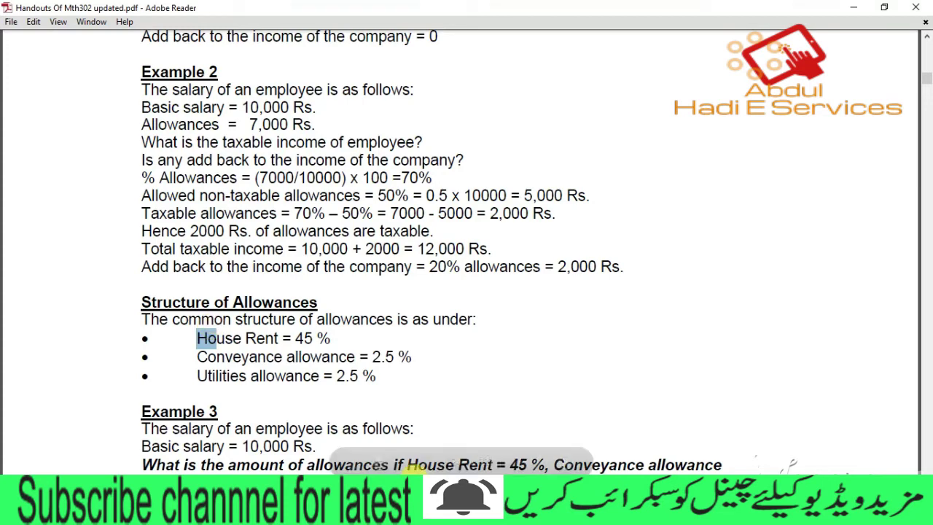
{"action": "key", "text": "alt+Tab"}
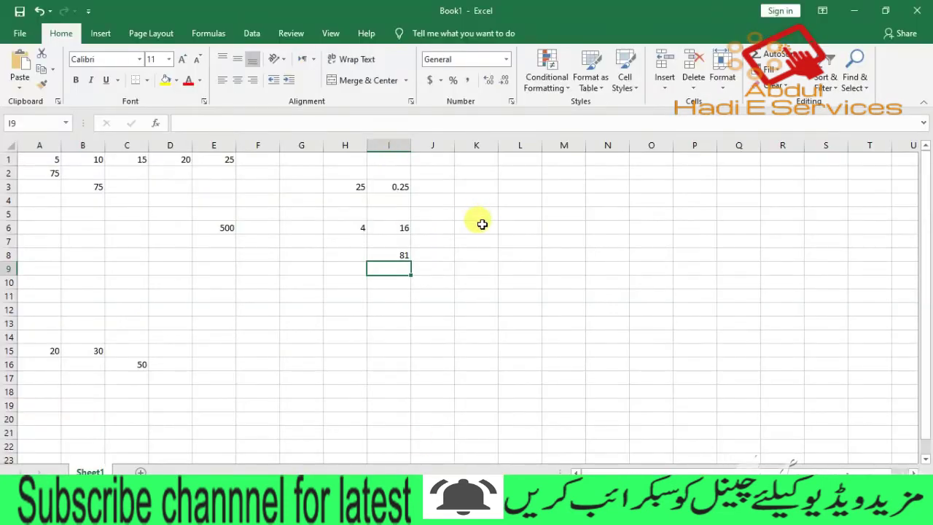
Enter basic pay 17520 in L3 and house rent rate 45% in M3.
{"action": "left_click", "coordinate": [482, 223]}
{"action": "left_click", "coordinate": [502, 189]}
{"action": "type", "text": "17520"}
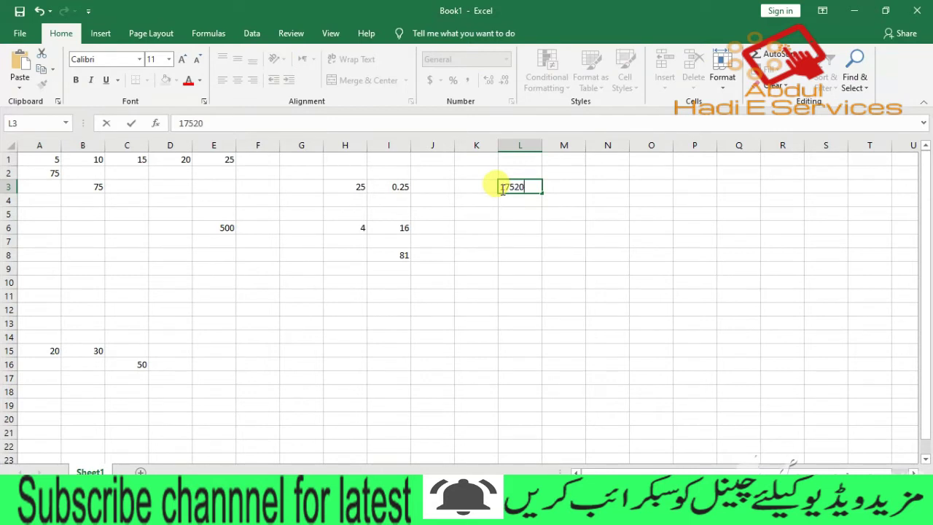
{"action": "key", "text": "Return"}
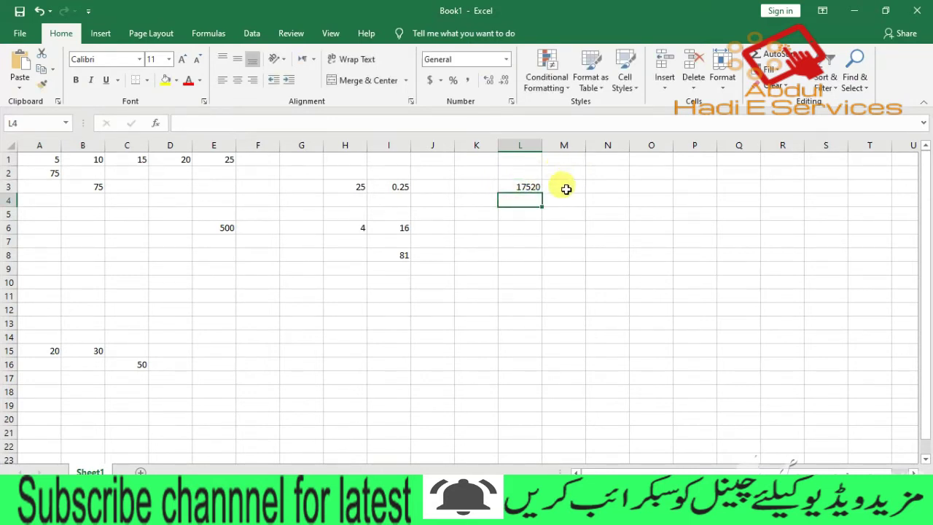
{"action": "left_click", "coordinate": [564, 188]}
{"action": "type", "text": "45"}
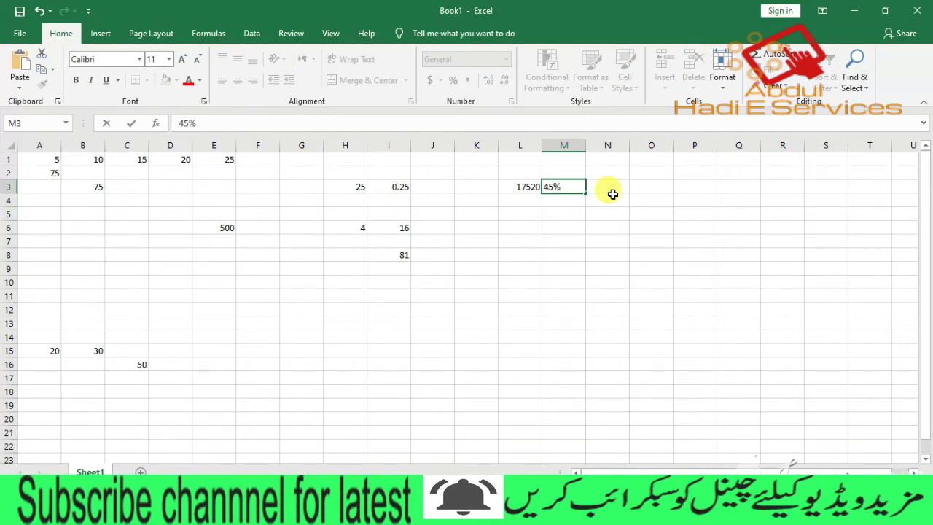
{"action": "key", "text": "Return"}
{"action": "type", "text": "=SUM(L3*M3)"}
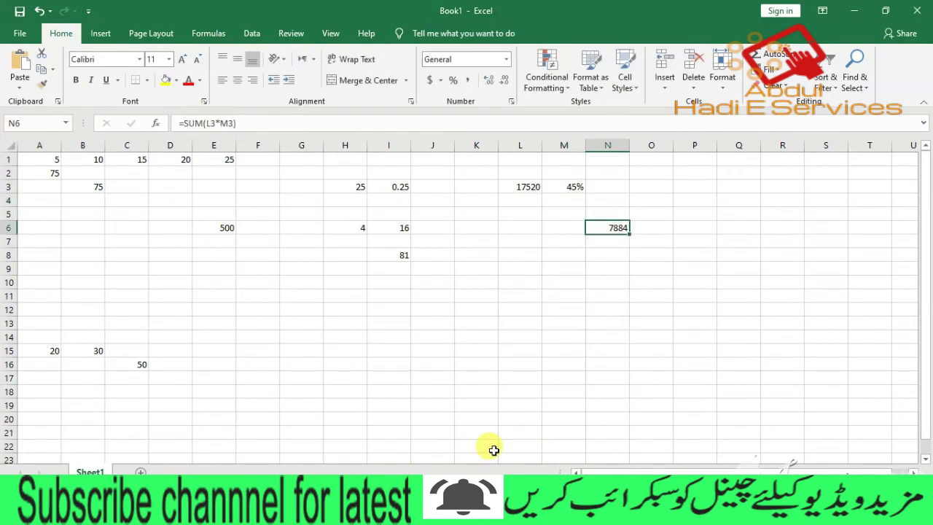
Show N6's =SUM(L3*M3) formula giving 7884 house rent, then return to the handout.
{"action": "mouse_move", "coordinate": [510, 175]}
{"action": "left_mouse_down"}
{"action": "mouse_move", "coordinate": [628, 252]}
{"action": "mouse_move", "coordinate": [656, 283]}
{"action": "left_mouse_up"}
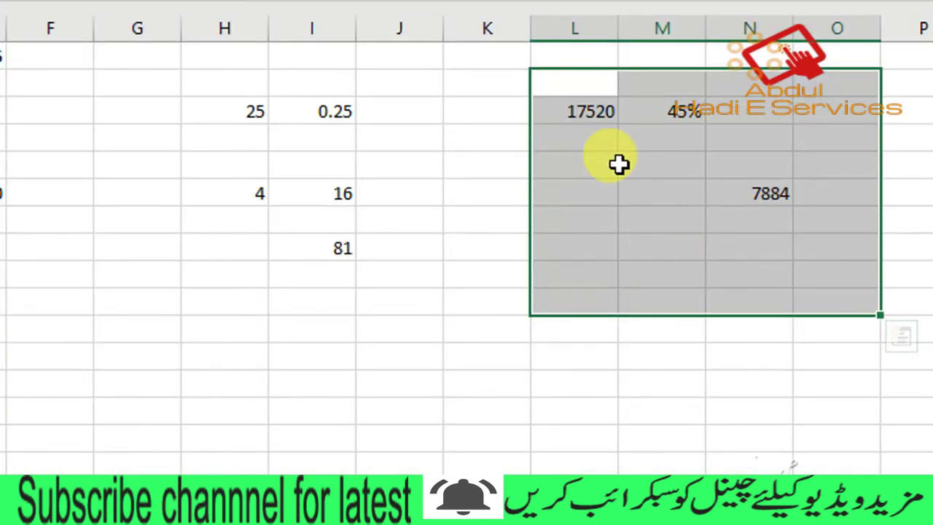
{"action": "left_click", "coordinate": [598, 117]}
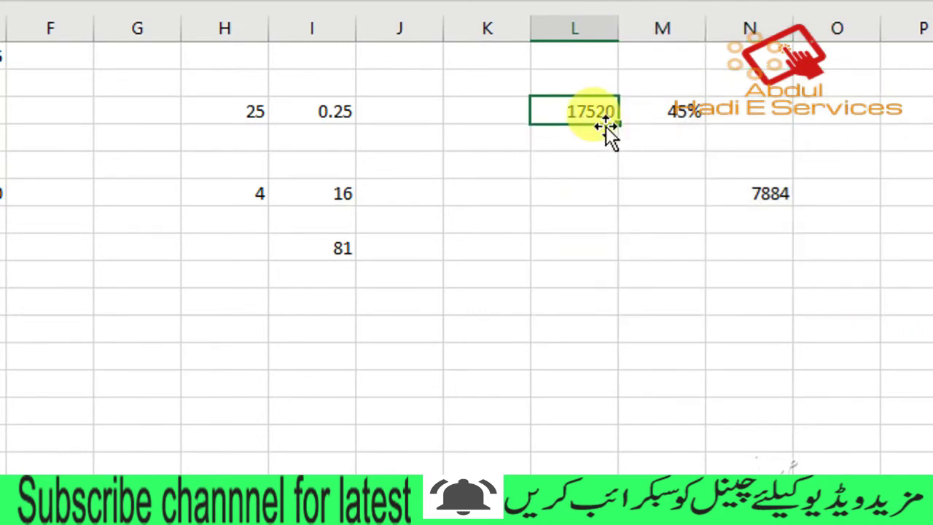
{"action": "left_click", "coordinate": [670, 110]}
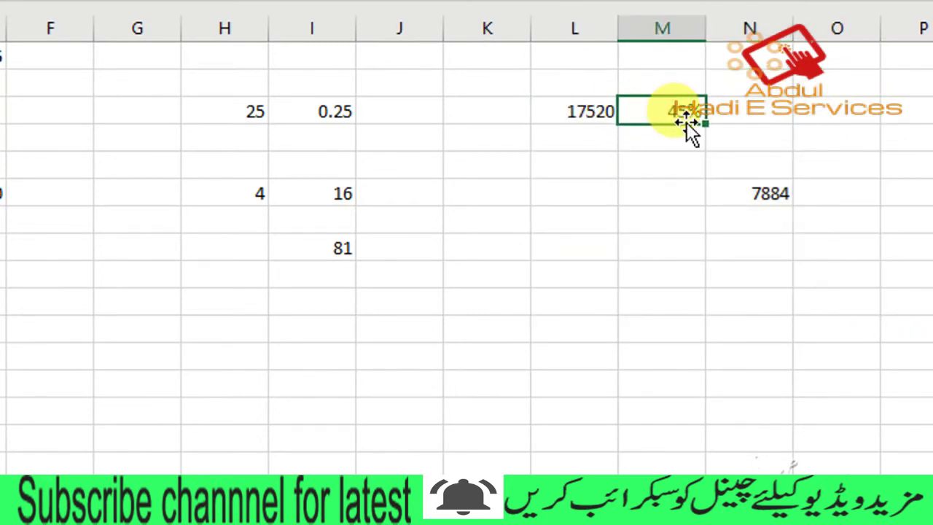
{"action": "left_click", "coordinate": [773, 193]}
{"action": "double_click", "coordinate": [773, 193]}
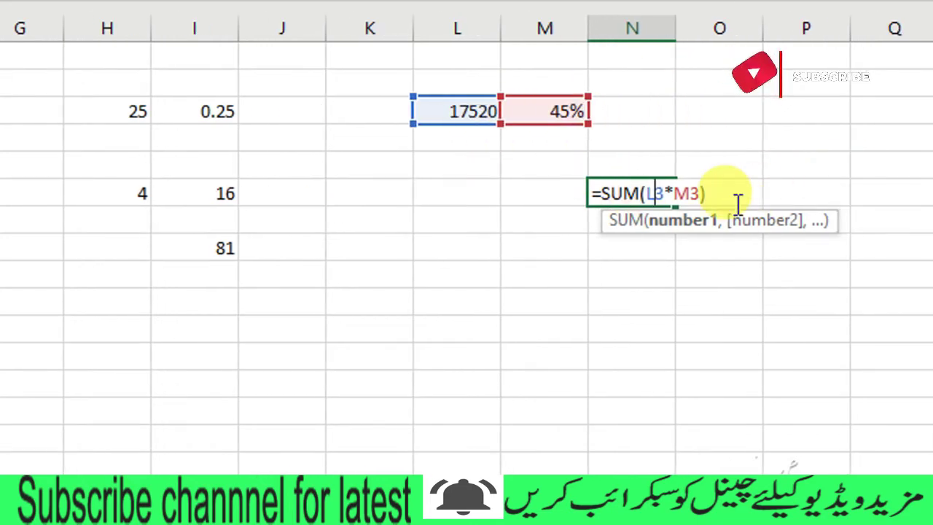
{"action": "key", "text": "Return"}
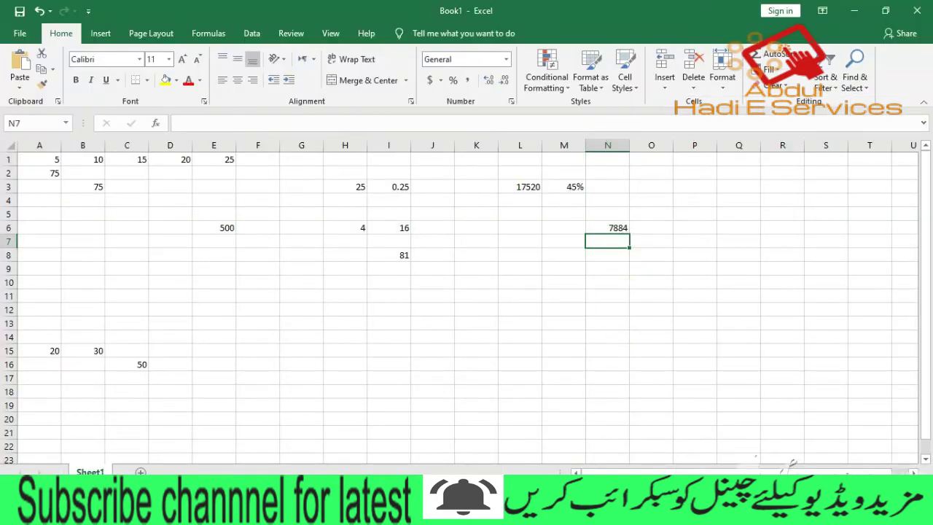
{"action": "left_click", "coordinate": [620, 514]}
{"action": "left_click", "coordinate": [512, 447]}
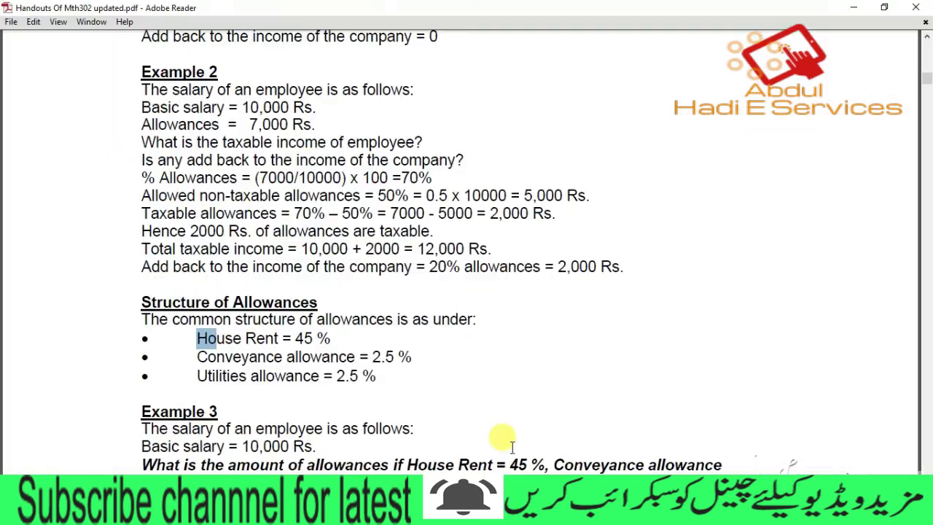
In Example 3, highlight the basic salary line and the question about the allowance amount.
{"action": "left_click", "coordinate": [271, 361]}
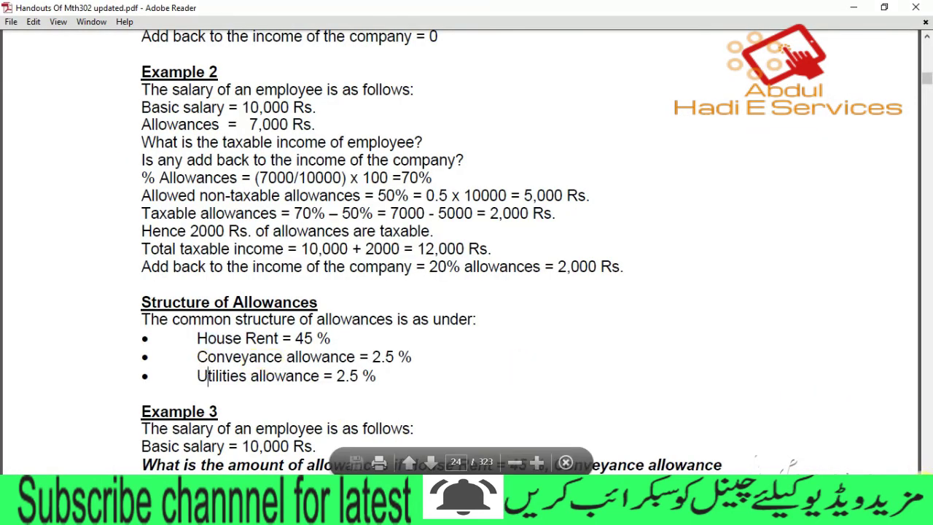
{"action": "scroll", "coordinate": [431, 252], "scroll_direction": "down", "scroll_amount": 5}
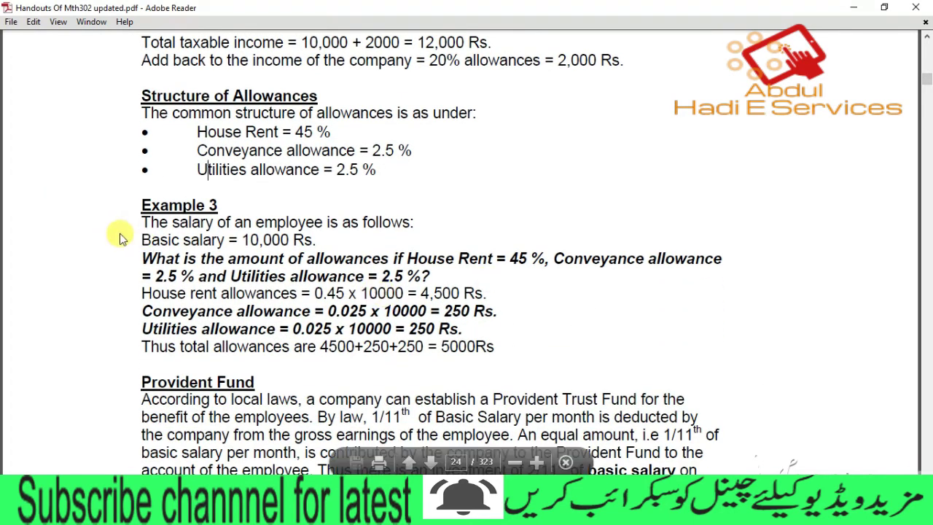
{"action": "mouse_move", "coordinate": [143, 237]}
{"action": "left_mouse_down"}
{"action": "mouse_move", "coordinate": [213, 264]}
{"action": "mouse_move", "coordinate": [315, 241]}
{"action": "left_mouse_up"}
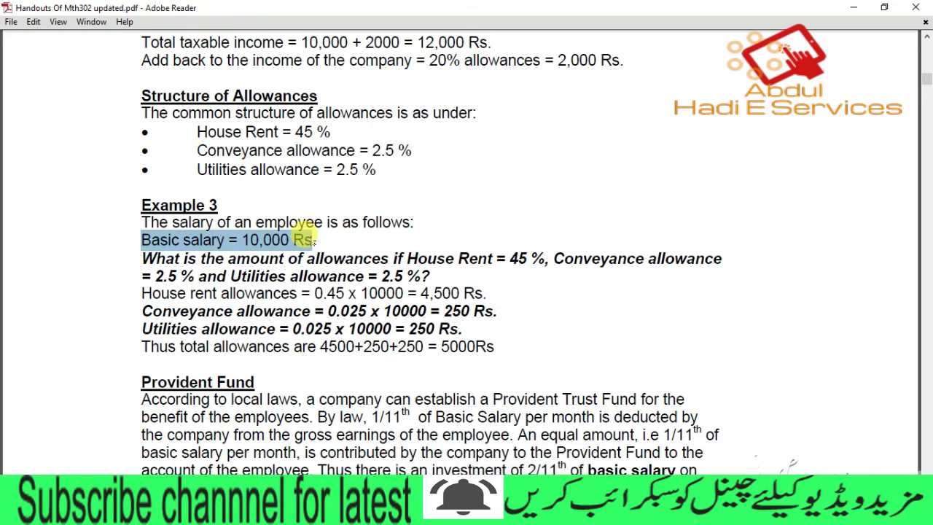
{"action": "mouse_move", "coordinate": [143, 256]}
{"action": "left_mouse_down"}
{"action": "mouse_move", "coordinate": [494, 261]}
{"action": "mouse_move", "coordinate": [521, 270]}
{"action": "left_mouse_up"}
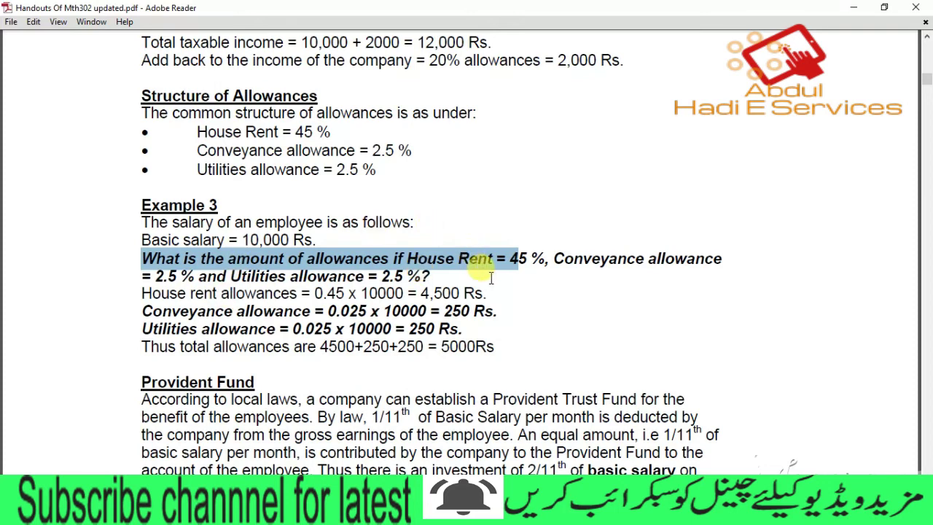
{"action": "double_click", "coordinate": [342, 271]}
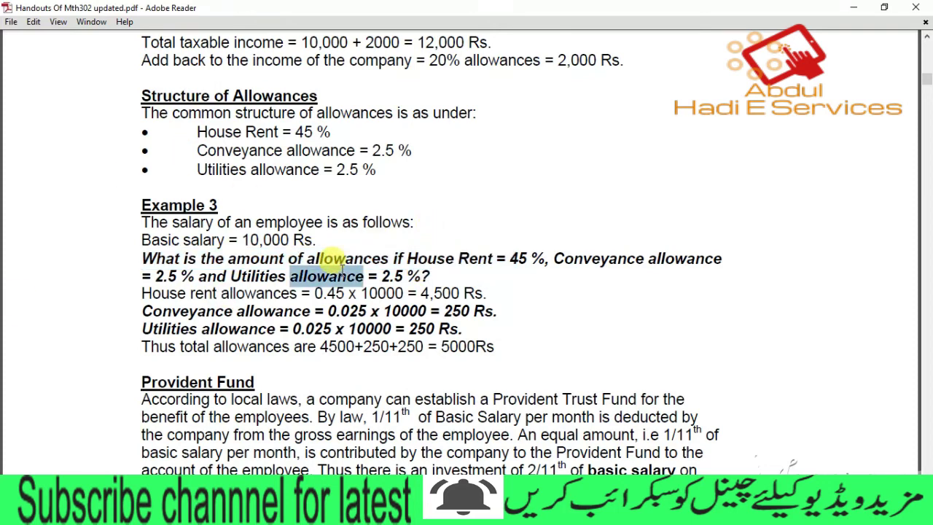
{"action": "left_click", "coordinate": [214, 260]}
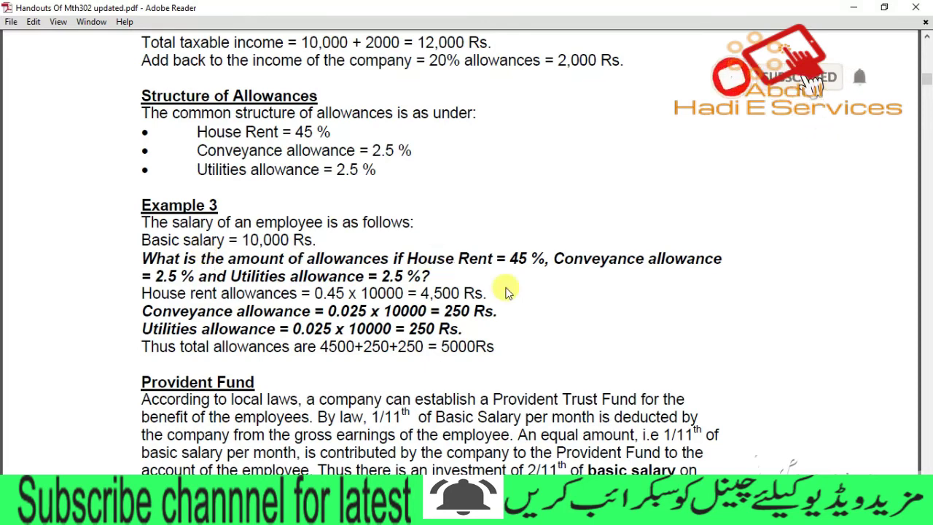
Highlight Example 3's 45% rate, 4,500 house rent, 250 utilities, 5000 total and 10,000 basic salary.
{"action": "double_click", "coordinate": [518, 259]}
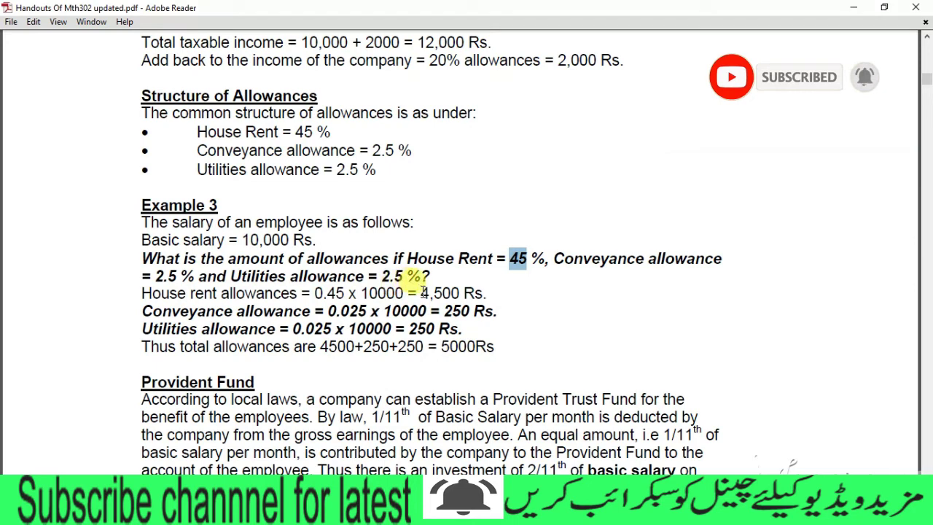
{"action": "mouse_move", "coordinate": [422, 293]}
{"action": "left_mouse_down"}
{"action": "mouse_move", "coordinate": [461, 294]}
{"action": "mouse_move", "coordinate": [471, 312]}
{"action": "left_mouse_up"}
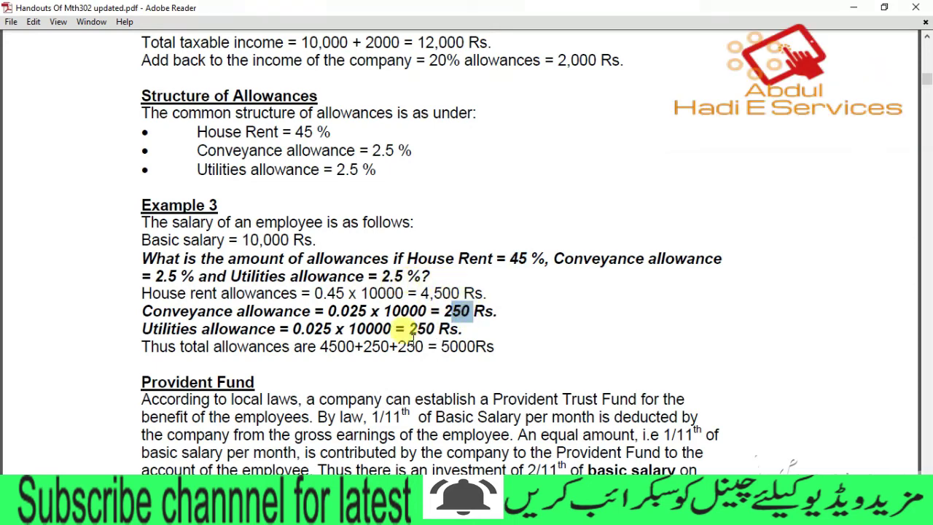
{"action": "left_click_drag", "start_coordinate": [405, 330], "coordinate": [434, 328]}
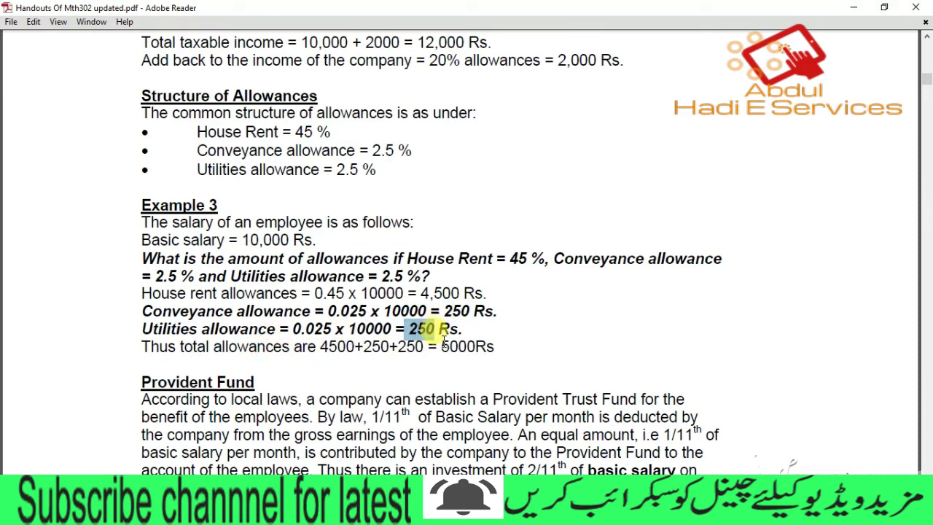
{"action": "left_click_drag", "start_coordinate": [442, 346], "coordinate": [487, 346]}
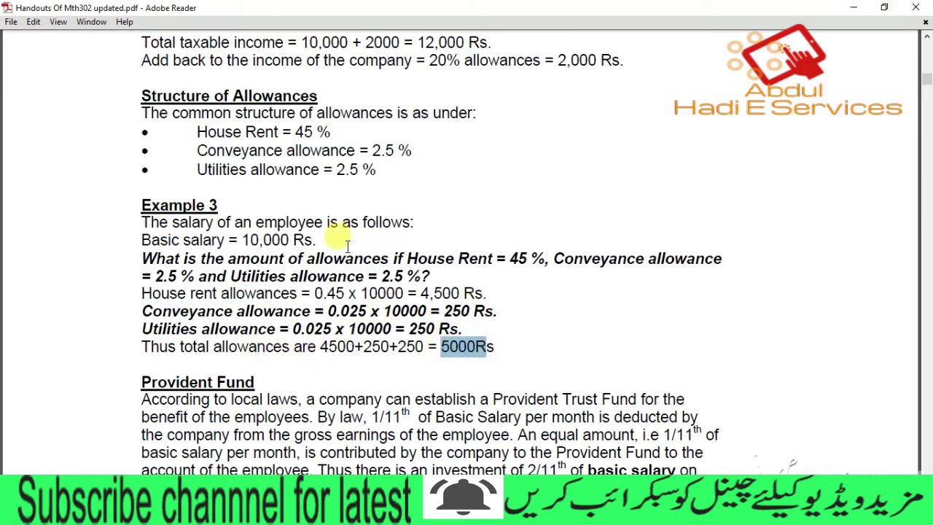
{"action": "left_click_drag", "start_coordinate": [243, 240], "coordinate": [272, 240]}
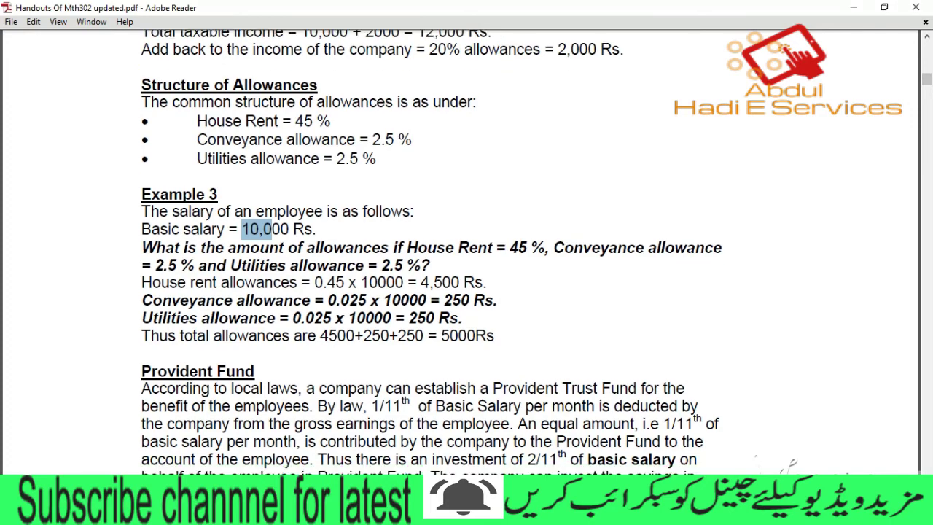
Highlight the 1/11th basic-salary share in the Provident Fund paragraph.
{"action": "scroll", "coordinate": [132, 189], "scroll_direction": "down", "scroll_amount": 5}
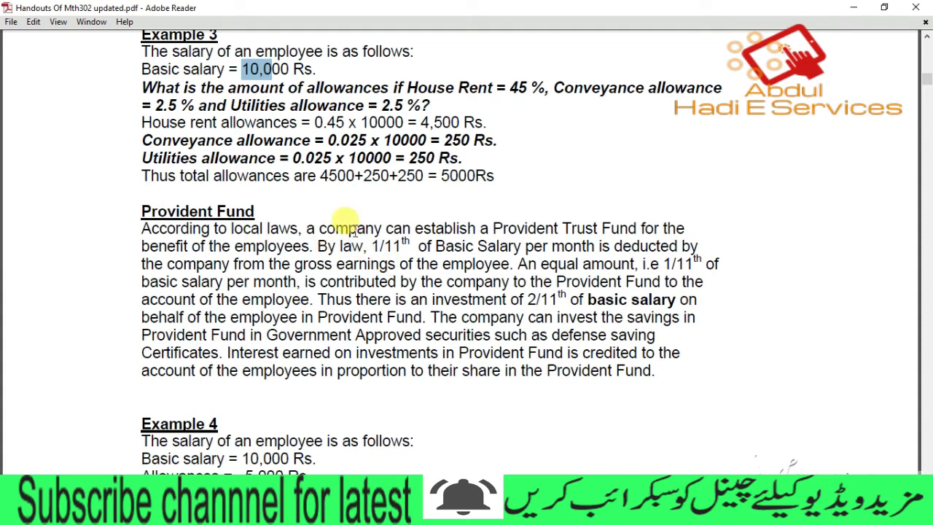
{"action": "left_click_drag", "start_coordinate": [372, 247], "coordinate": [401, 241]}
{"action": "left_click", "coordinate": [419, 249]}
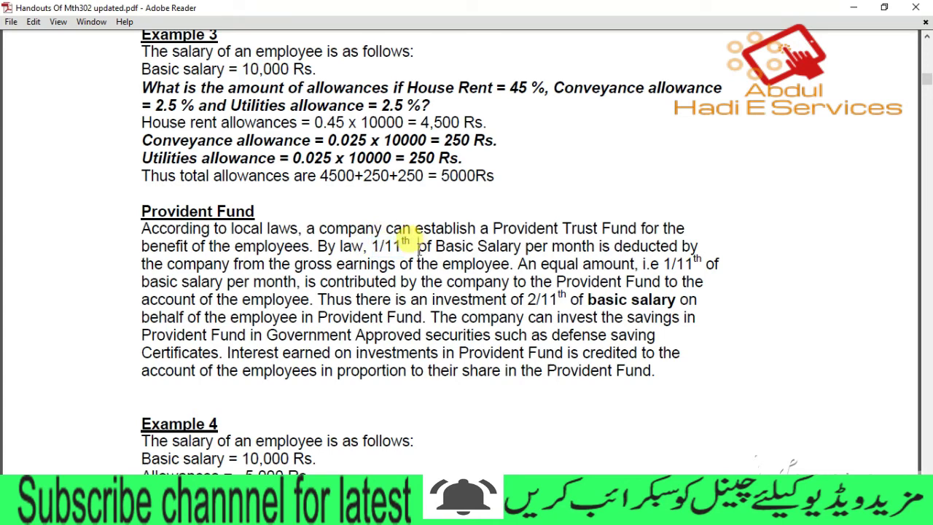
{"action": "left_click_drag", "start_coordinate": [393, 247], "coordinate": [421, 247]}
{"action": "scroll", "coordinate": [432, 252], "scroll_direction": "down", "scroll_amount": 1}
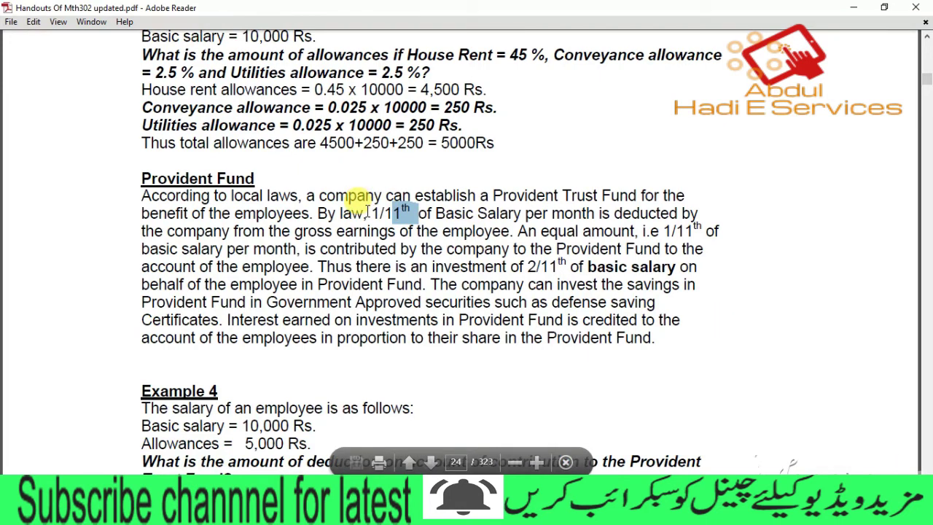
{"action": "left_click_drag", "start_coordinate": [366, 211], "coordinate": [412, 213]}
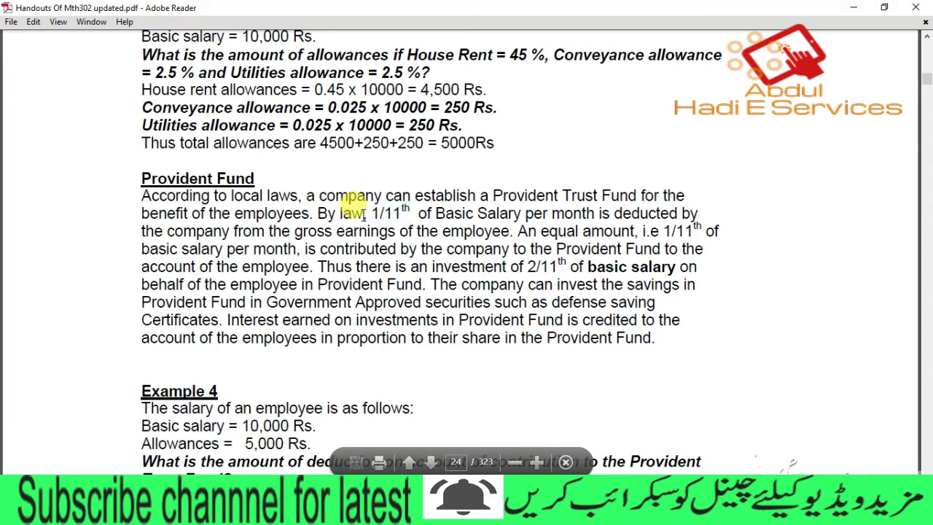
{"action": "left_click_drag", "start_coordinate": [371, 213], "coordinate": [406, 211]}
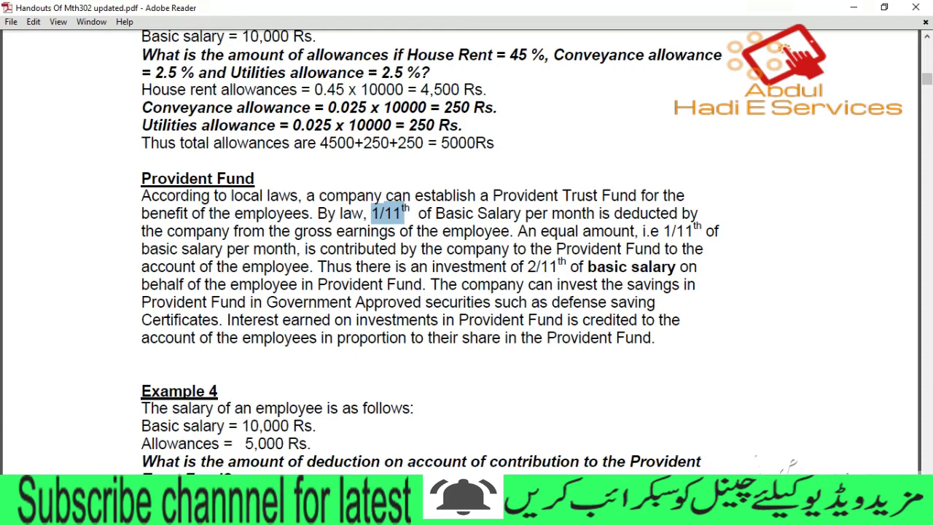
Highlight Example 4's 10,000 basic salary, employee contribution line and 909.1 savings figure, then scroll to Gratuity Fund.
{"action": "scroll", "coordinate": [431, 253], "scroll_direction": "down", "scroll_amount": 1}
{"action": "scroll", "coordinate": [432, 252], "scroll_direction": "down", "scroll_amount": 2}
{"action": "scroll", "coordinate": [432, 252], "scroll_direction": "down", "scroll_amount": 2}
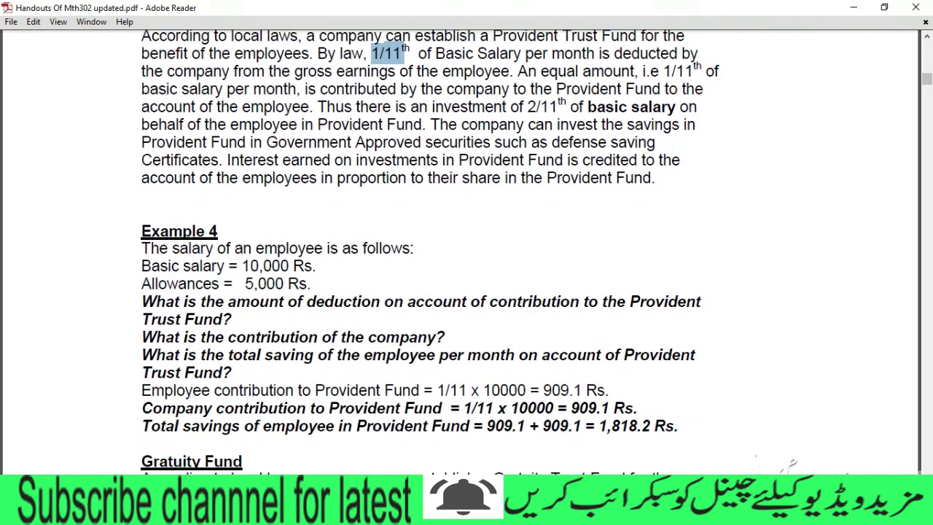
{"action": "scroll", "coordinate": [432, 252], "scroll_direction": "down", "scroll_amount": 1}
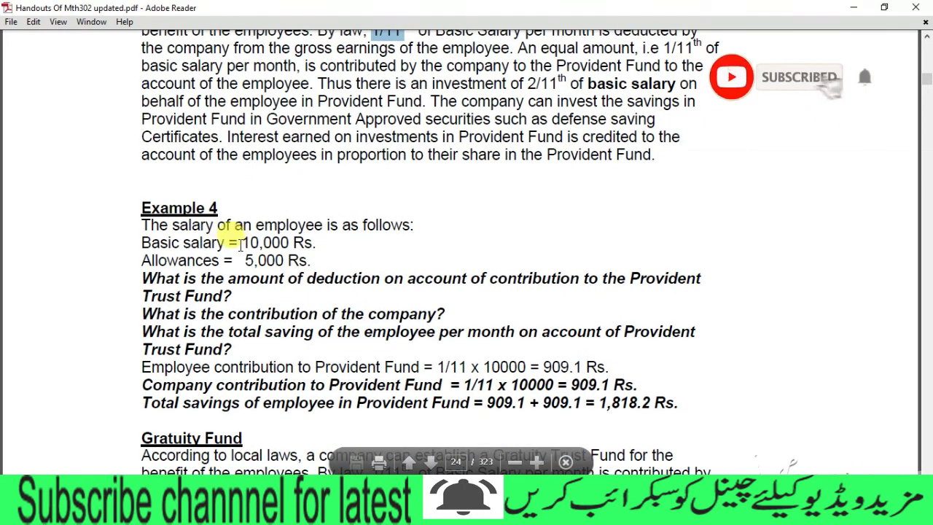
{"action": "left_click_drag", "start_coordinate": [250, 243], "coordinate": [263, 243]}
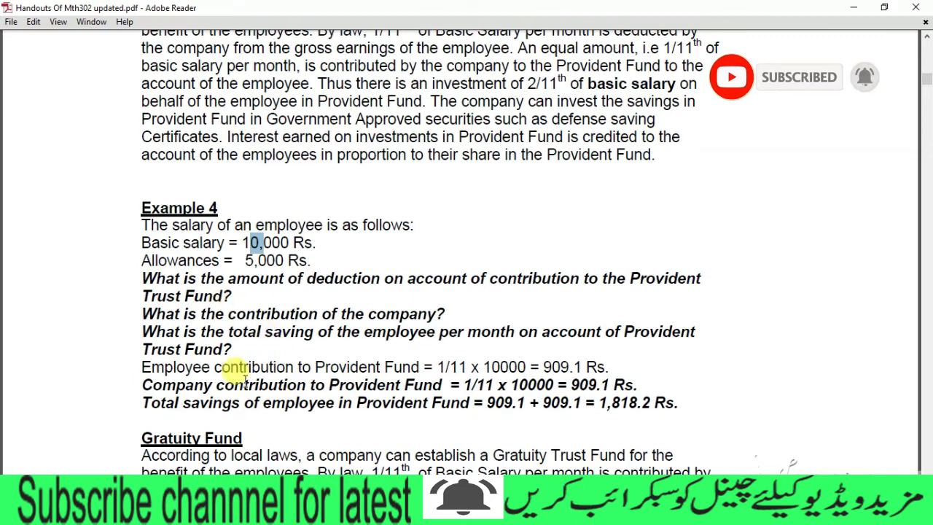
{"action": "left_click_drag", "start_coordinate": [215, 367], "coordinate": [567, 364]}
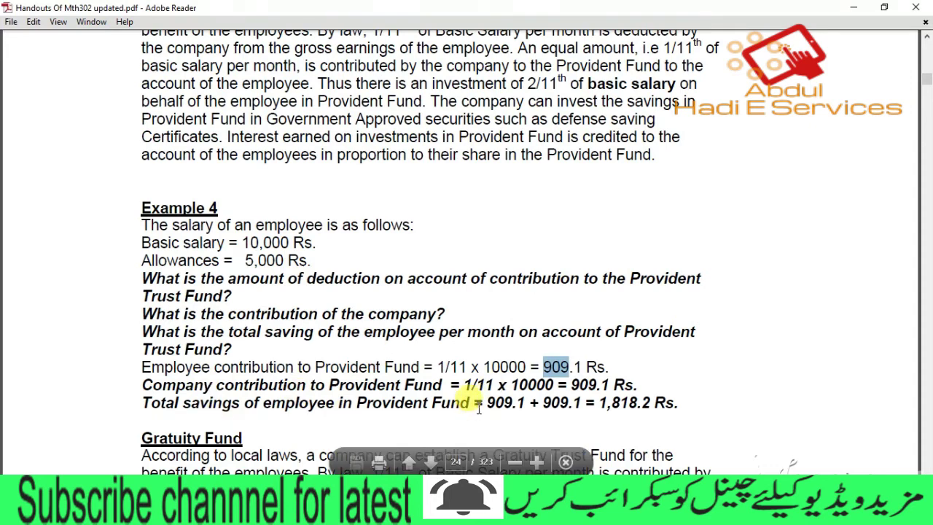
{"action": "left_click_drag", "start_coordinate": [487, 402], "coordinate": [675, 403]}
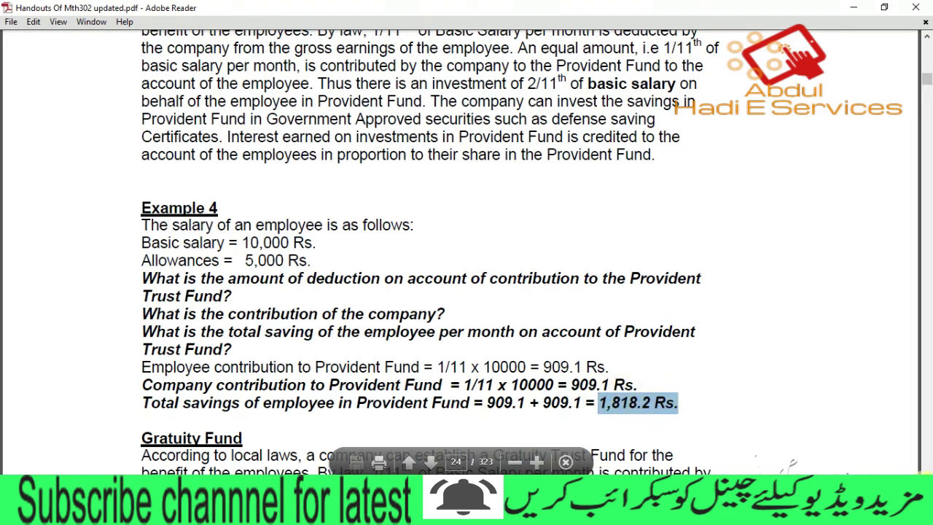
{"action": "scroll", "coordinate": [467, 256], "scroll_direction": "down", "scroll_amount": 5}
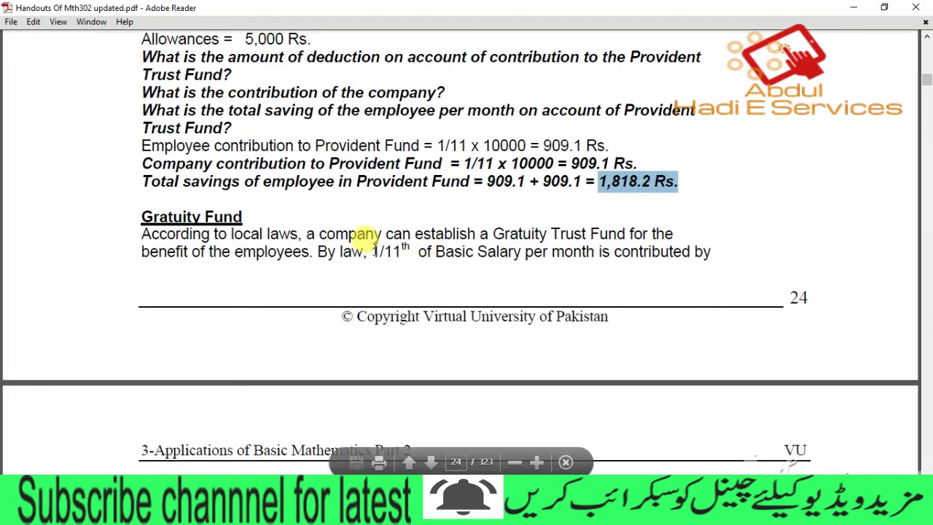
Highlight the 1/11 gratuity share and scroll onto the next page's Gratuity Fund text.
{"action": "left_click_drag", "start_coordinate": [372, 250], "coordinate": [401, 252]}
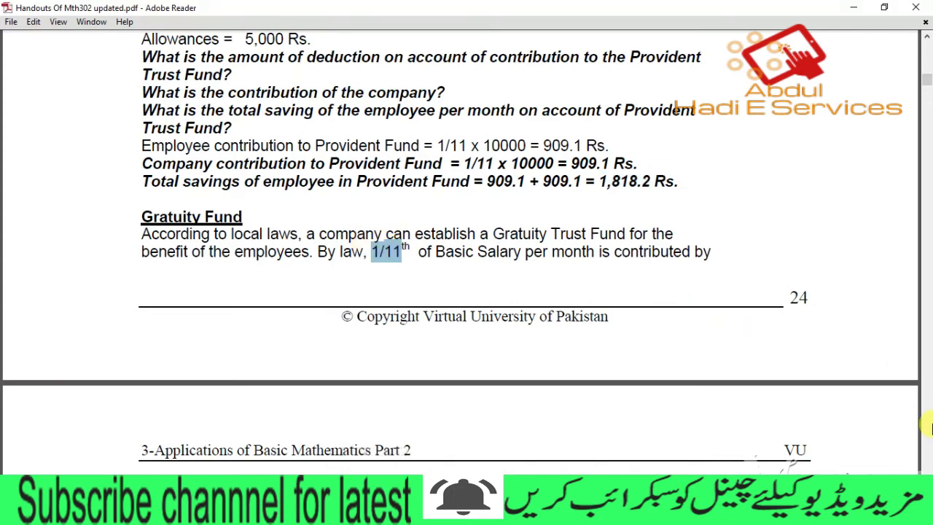
{"action": "scroll", "coordinate": [467, 248], "scroll_direction": "down", "scroll_amount": 1}
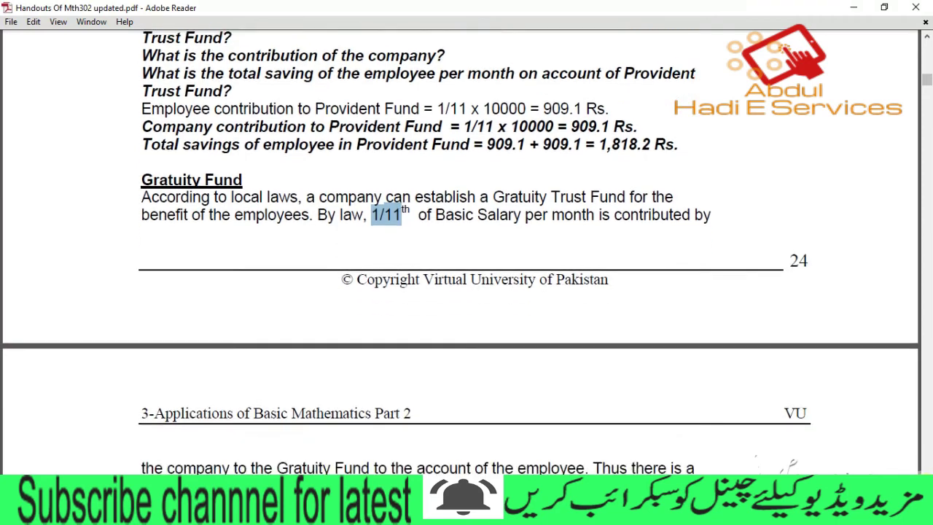
{"action": "scroll", "coordinate": [467, 247], "scroll_direction": "down", "scroll_amount": 3}
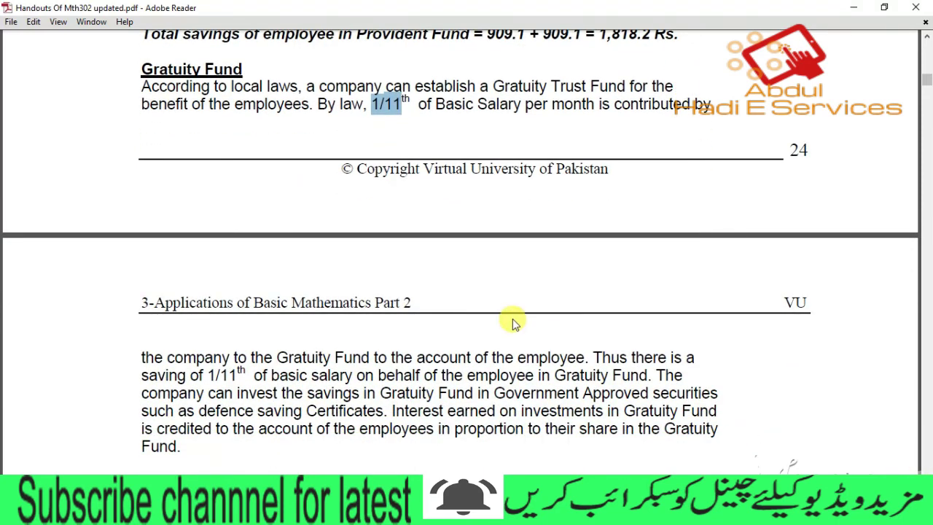
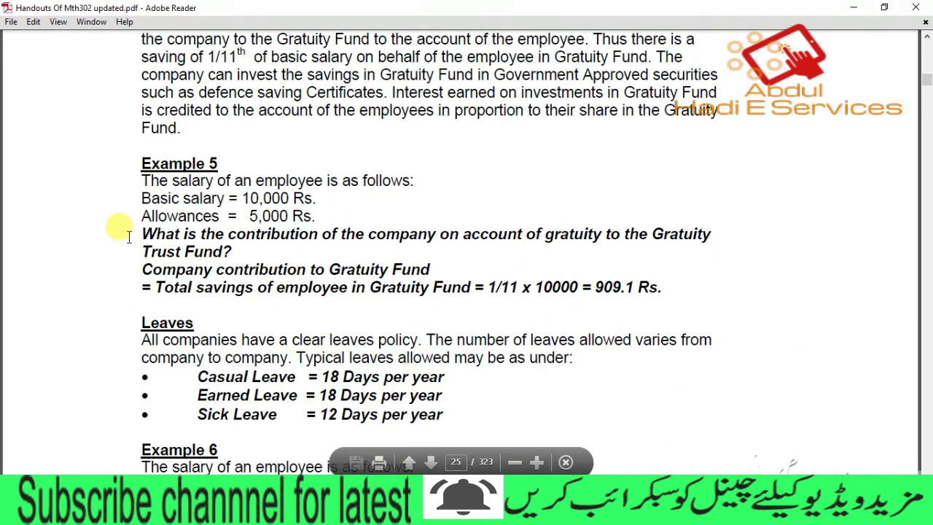
Highlight Example 5's gratuity question and its answer.
{"action": "mouse_move", "coordinate": [140, 232]}
{"action": "left_mouse_down"}
{"action": "mouse_move", "coordinate": [312, 268]}
{"action": "mouse_move", "coordinate": [660, 288]}
{"action": "left_mouse_up"}
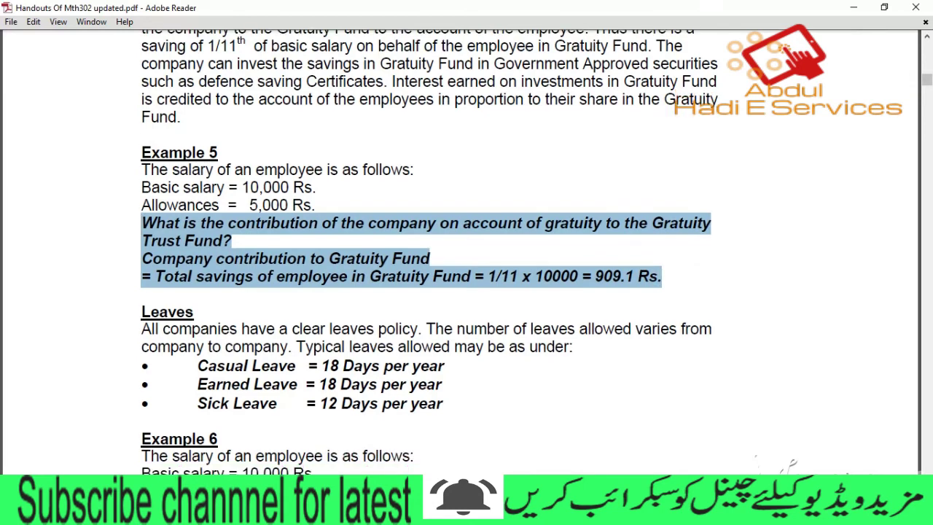
{"action": "scroll", "coordinate": [430, 253], "scroll_direction": "down", "scroll_amount": 2}
{"action": "scroll", "coordinate": [430, 253], "scroll_direction": "down", "scroll_amount": 2}
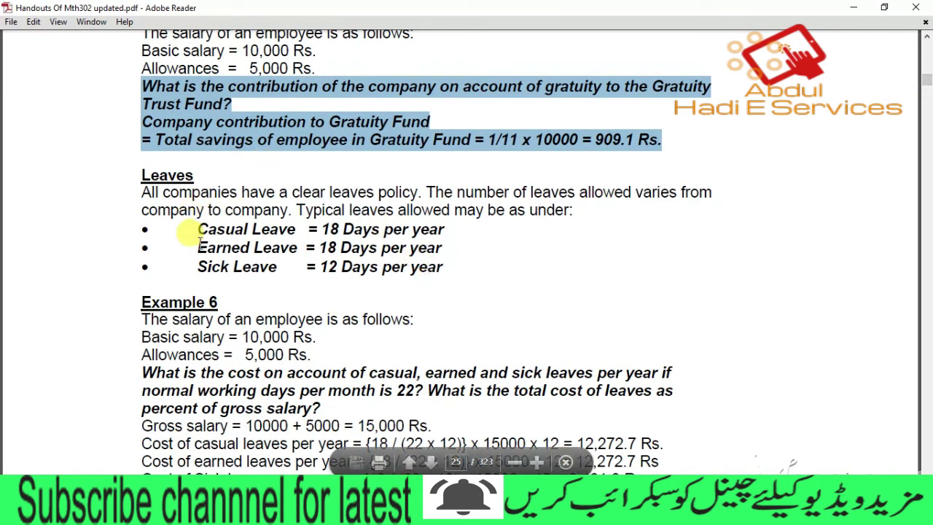
Highlight the leave entries (18 casual, 18 earned, 12 sick days) and move on to Example 6.
{"action": "left_click_drag", "start_coordinate": [195, 267], "coordinate": [278, 267]}
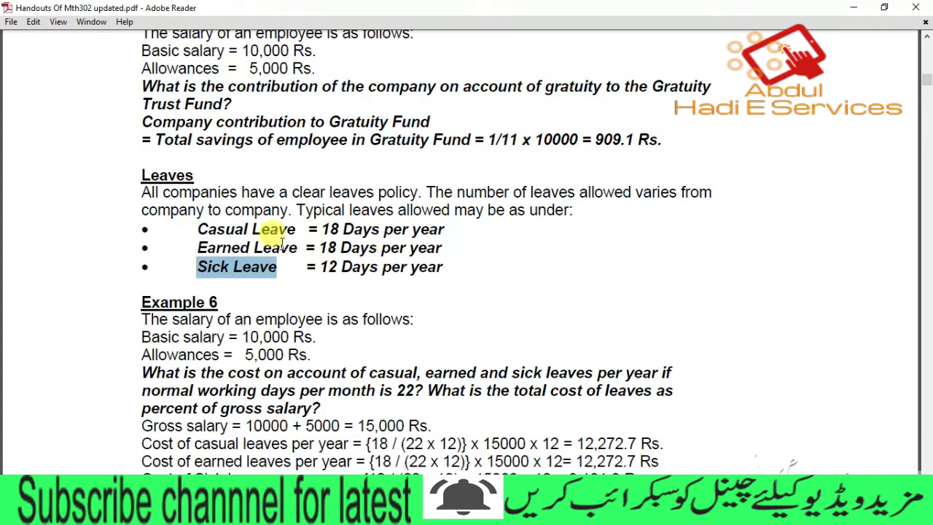
{"action": "left_click_drag", "start_coordinate": [197, 229], "coordinate": [380, 229]}
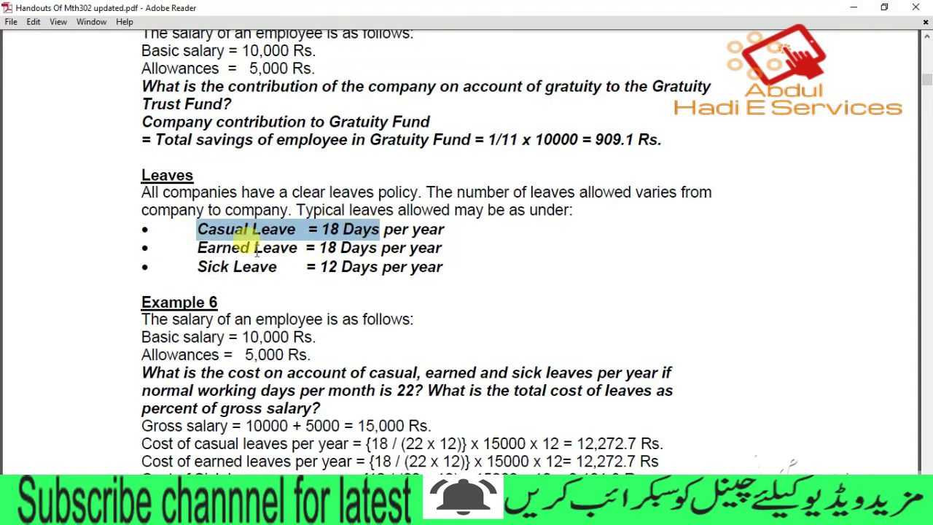
{"action": "left_click_drag", "start_coordinate": [197, 248], "coordinate": [377, 248]}
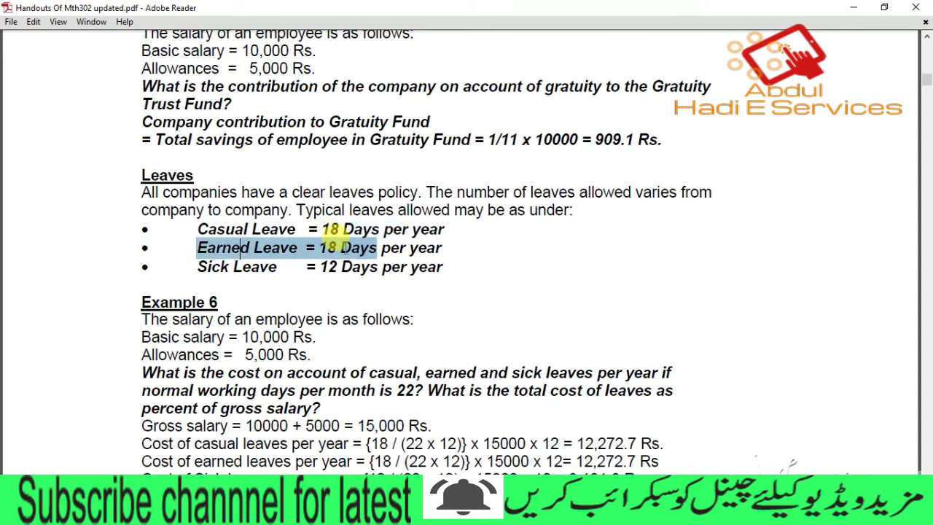
{"action": "left_click_drag", "start_coordinate": [280, 266], "coordinate": [378, 267]}
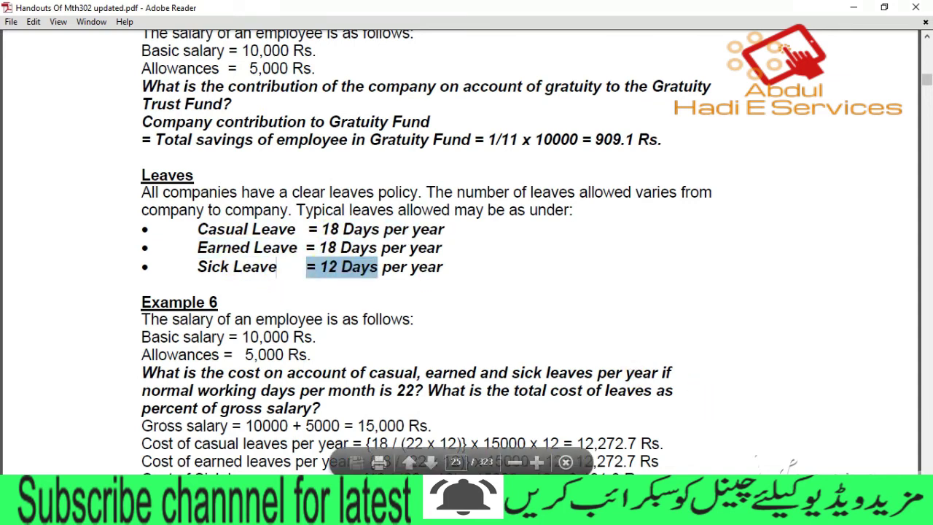
{"action": "scroll", "coordinate": [792, 463], "scroll_direction": "down", "scroll_amount": 2}
{"action": "scroll", "coordinate": [792, 464], "scroll_direction": "down", "scroll_amount": 1}
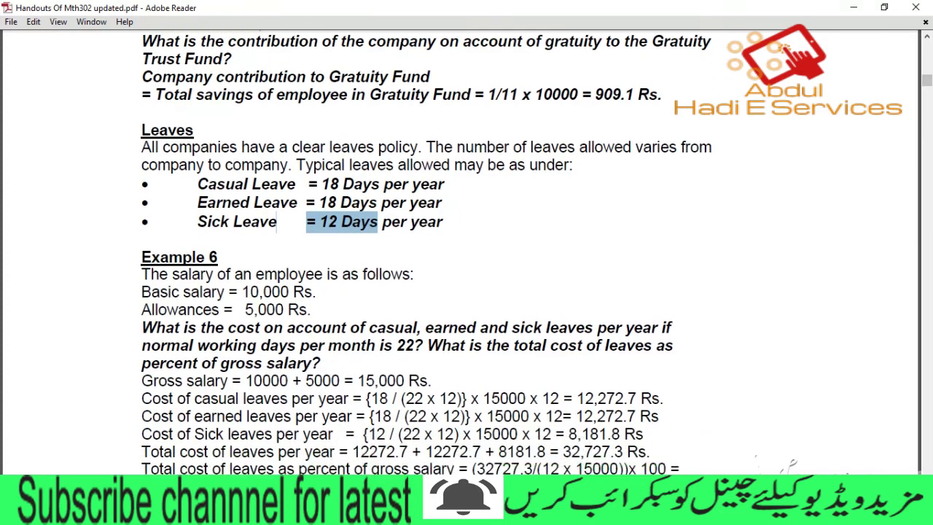
Highlight the Example 6 question, the 22 x 12 divisor and the 12,272.7 Rs. casual leave cost.
{"action": "mouse_move", "coordinate": [245, 299]}
{"action": "left_mouse_down"}
{"action": "mouse_move", "coordinate": [317, 322]}
{"action": "mouse_move", "coordinate": [464, 336]}
{"action": "left_mouse_up"}
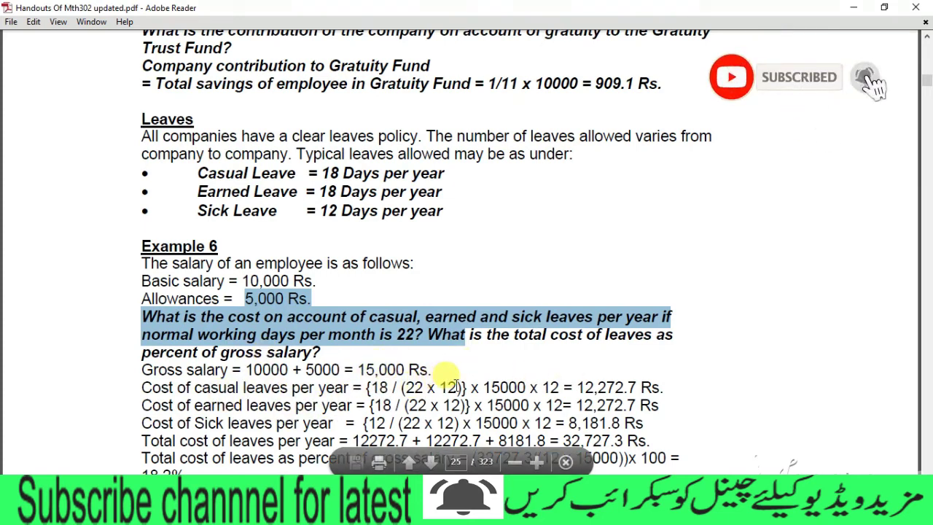
{"action": "left_click_drag", "start_coordinate": [405, 387], "coordinate": [424, 387]}
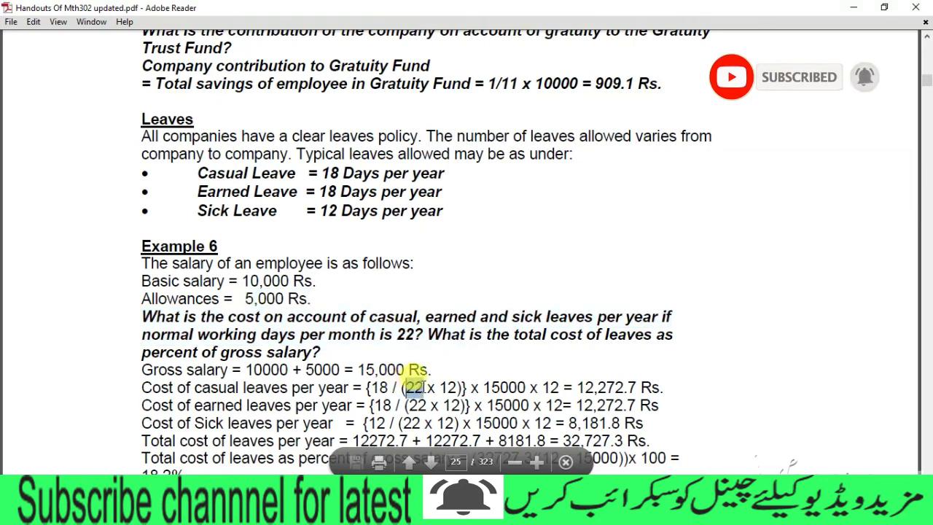
{"action": "left_click_drag", "start_coordinate": [436, 387], "coordinate": [456, 387]}
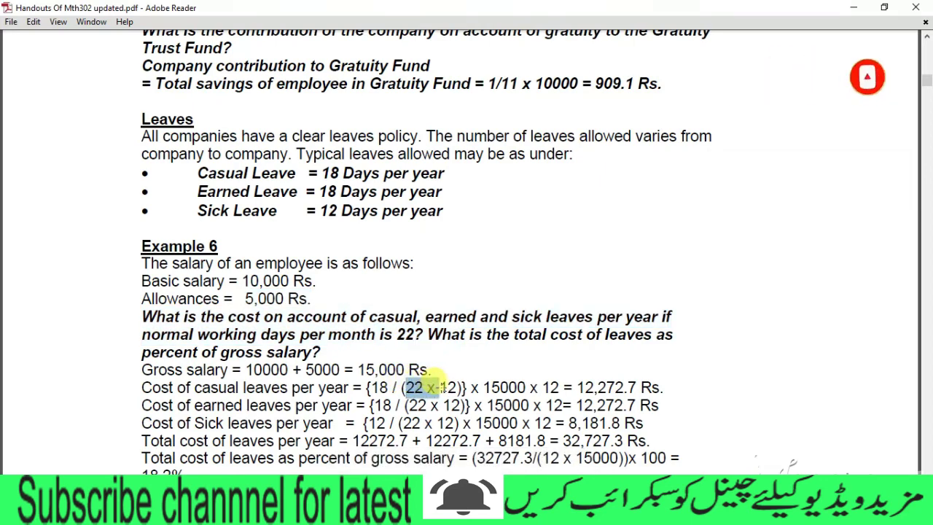
{"action": "left_click", "coordinate": [457, 392]}
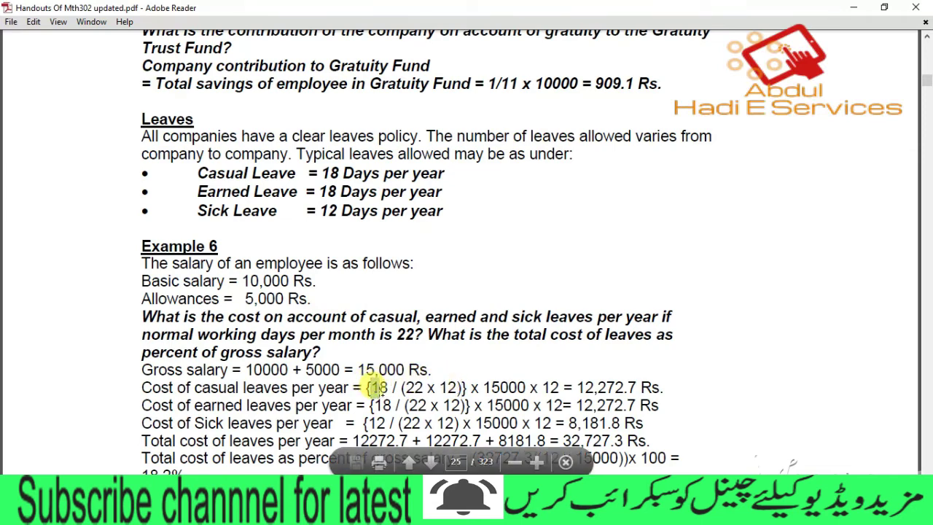
{"action": "left_click_drag", "start_coordinate": [380, 387], "coordinate": [370, 388]}
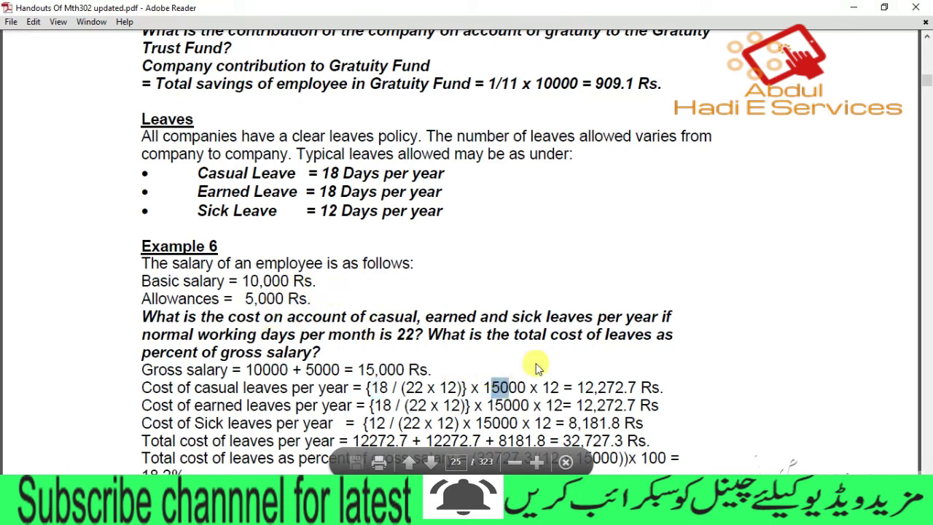
{"action": "left_click_drag", "start_coordinate": [578, 388], "coordinate": [664, 392]}
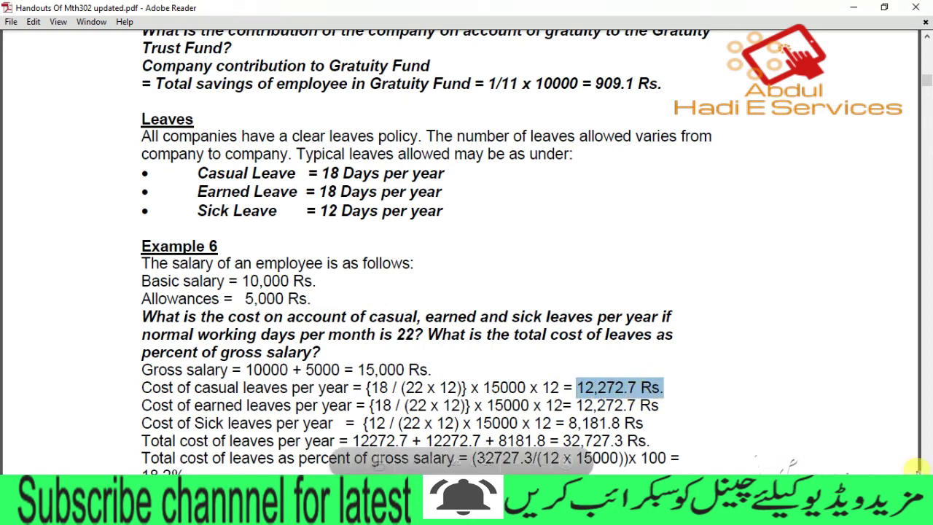
Highlight the earned and sick leave costs and the 18.2% total leave cost line.
{"action": "scroll", "coordinate": [467, 255], "scroll_direction": "down", "scroll_amount": 2}
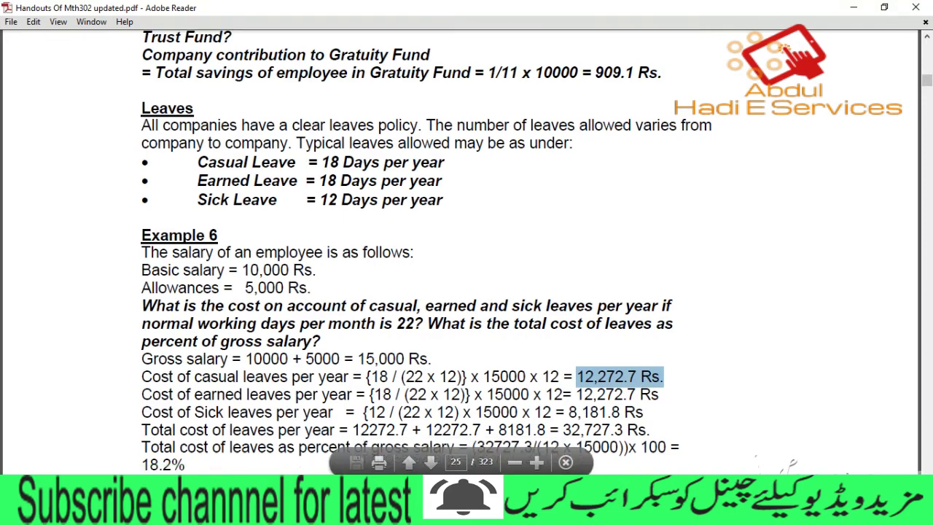
{"action": "scroll", "coordinate": [466, 255], "scroll_direction": "down", "scroll_amount": 3}
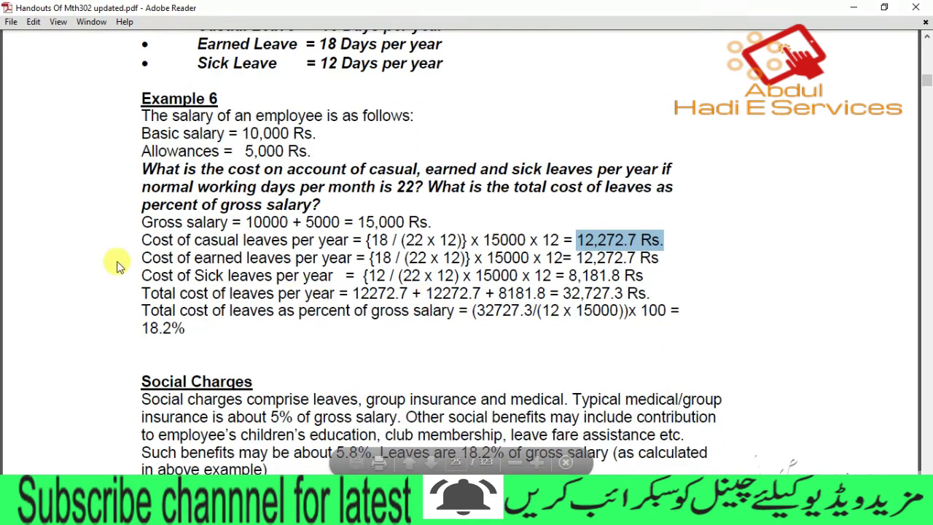
{"action": "left_click_drag", "start_coordinate": [141, 275], "coordinate": [223, 276]}
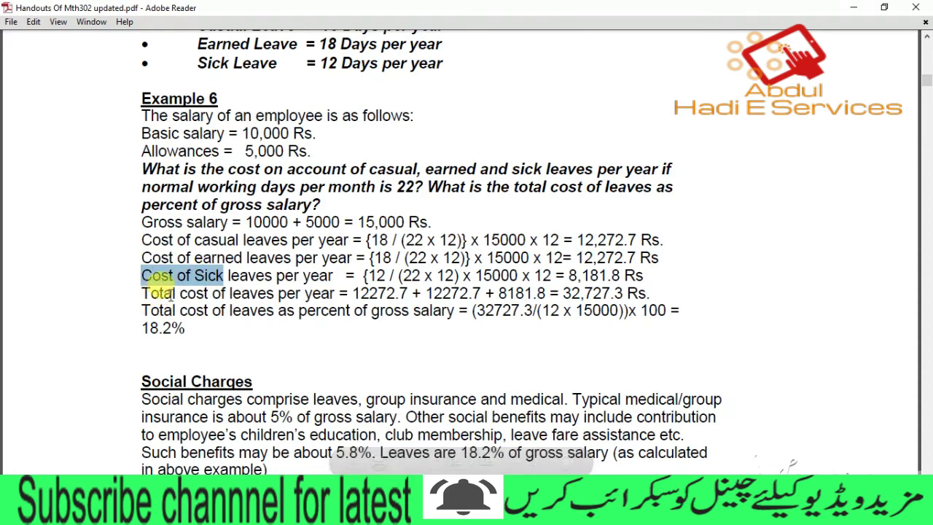
{"action": "left_click_drag", "start_coordinate": [194, 257], "coordinate": [292, 257]}
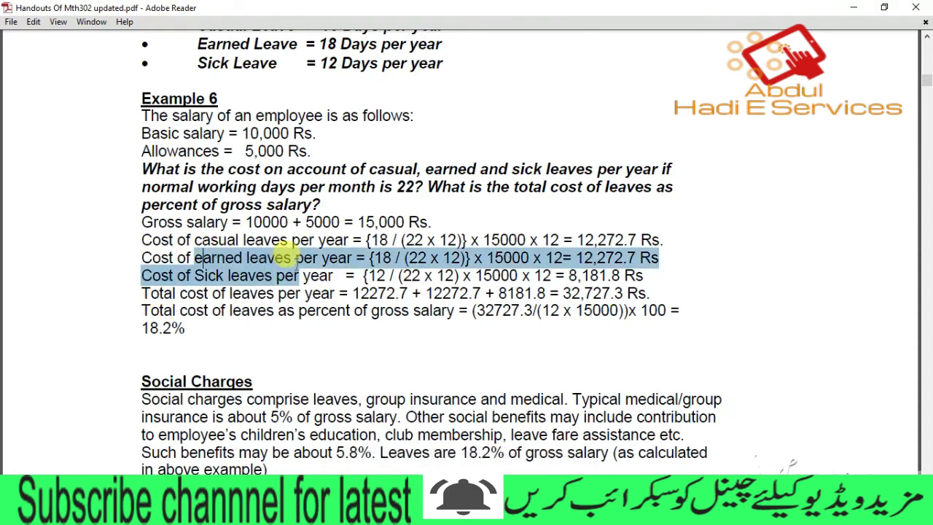
{"action": "left_click_drag", "start_coordinate": [141, 310], "coordinate": [226, 312]}
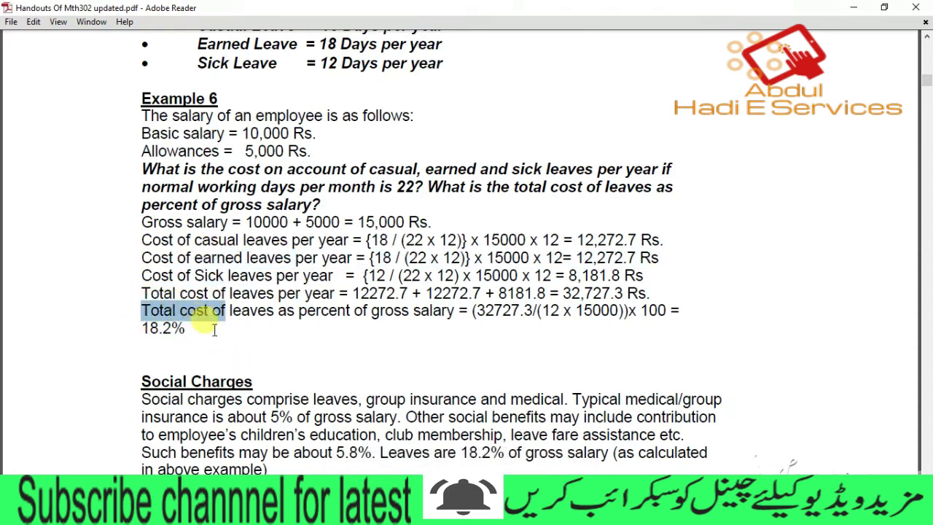
{"action": "left_click_drag", "start_coordinate": [180, 334], "coordinate": [187, 332]}
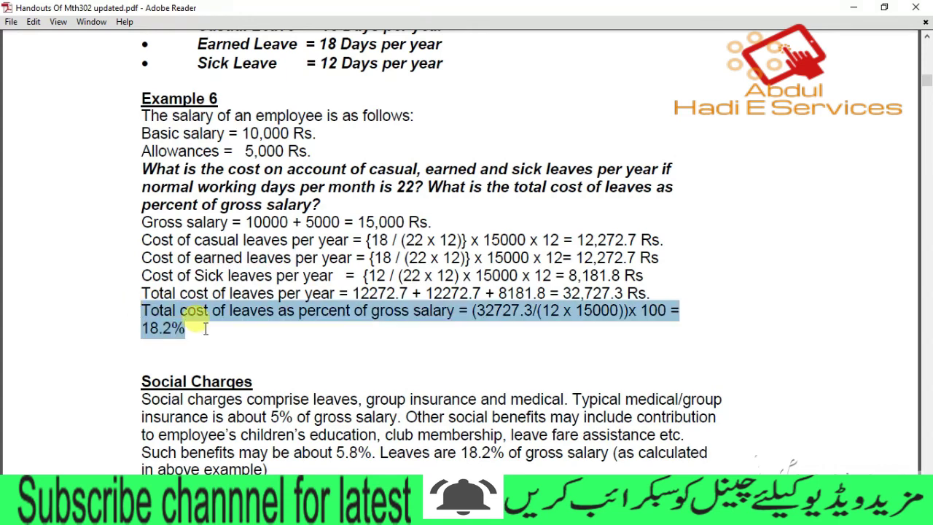
{"action": "left_click", "coordinate": [237, 347]}
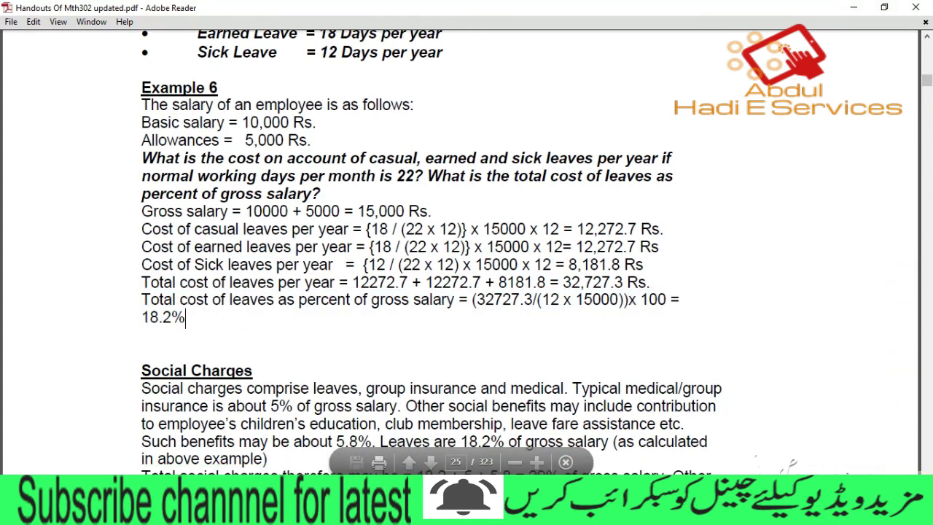
{"action": "scroll", "coordinate": [466, 255], "scroll_direction": "down", "scroll_amount": 5}
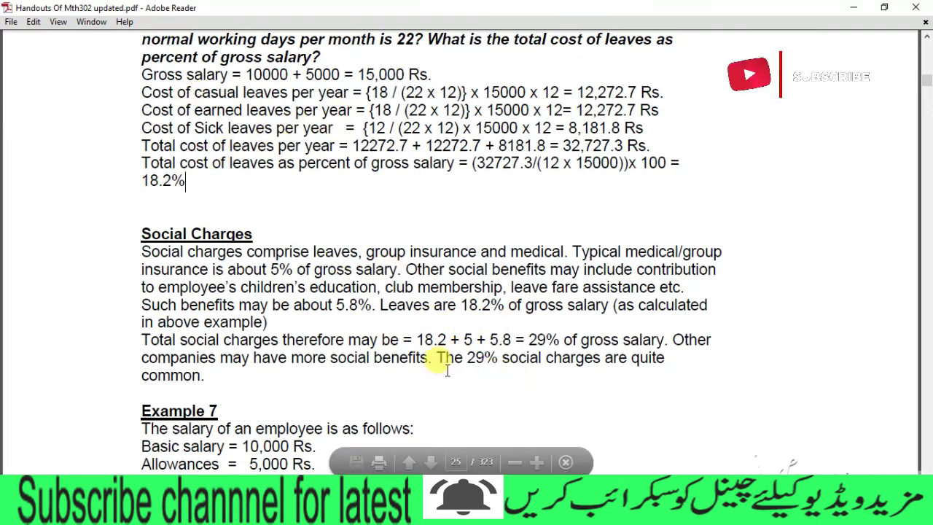
Highlight 'The 29% social charges' and scroll to Example 7's 4,350 Rs. solution.
{"action": "left_click_drag", "start_coordinate": [436, 358], "coordinate": [572, 357]}
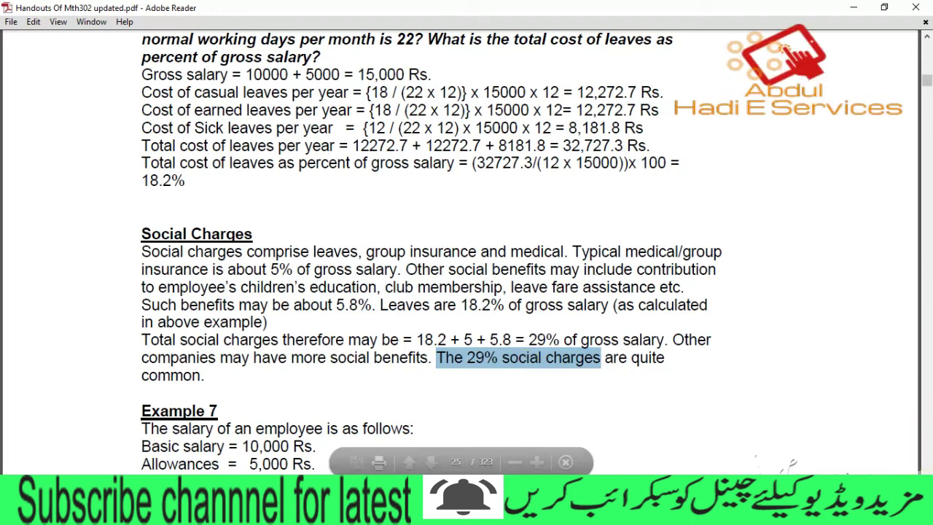
{"action": "scroll", "coordinate": [431, 253], "scroll_direction": "down", "scroll_amount": 1}
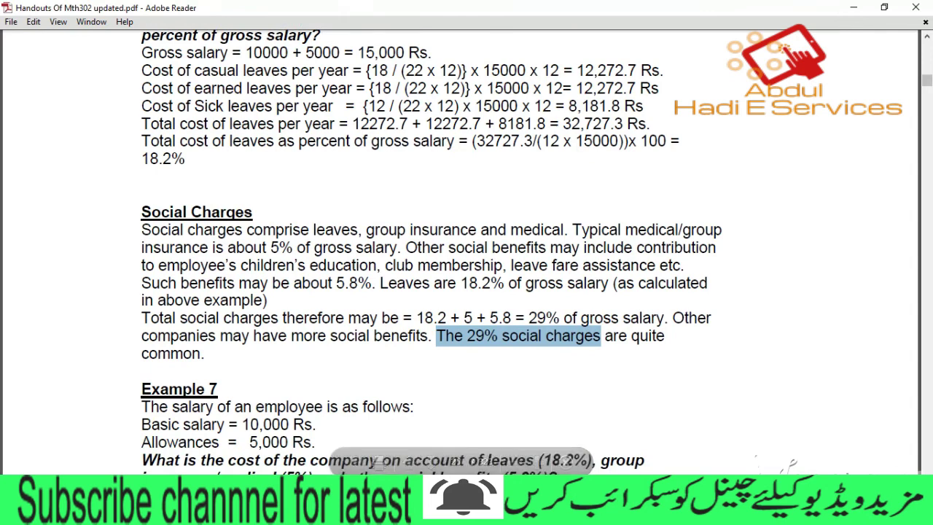
{"action": "scroll", "coordinate": [725, 409], "scroll_direction": "down", "scroll_amount": 1}
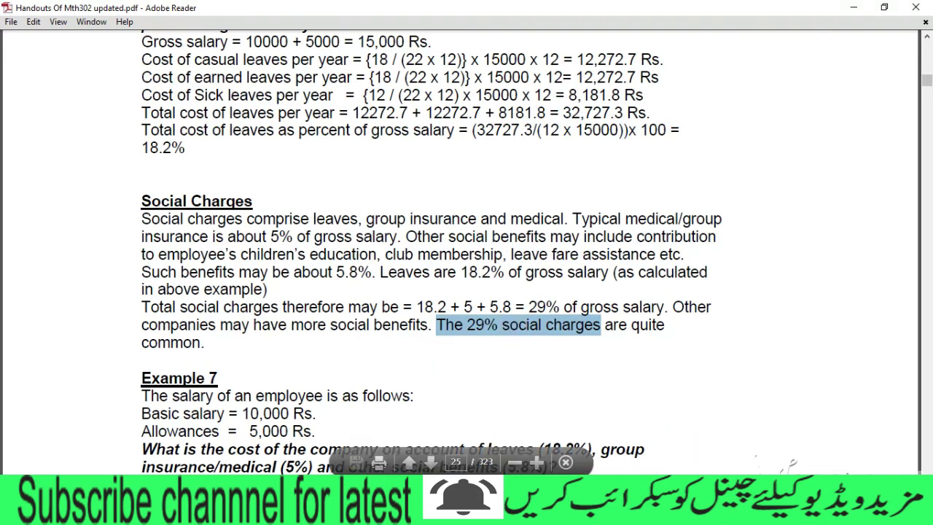
{"action": "scroll", "coordinate": [432, 252], "scroll_direction": "down", "scroll_amount": 2}
Highlight the leaves 18.2%, insurance/medical 5% and social benefits 5.8% shares.
{"action": "scroll", "coordinate": [431, 253], "scroll_direction": "down", "scroll_amount": 1}
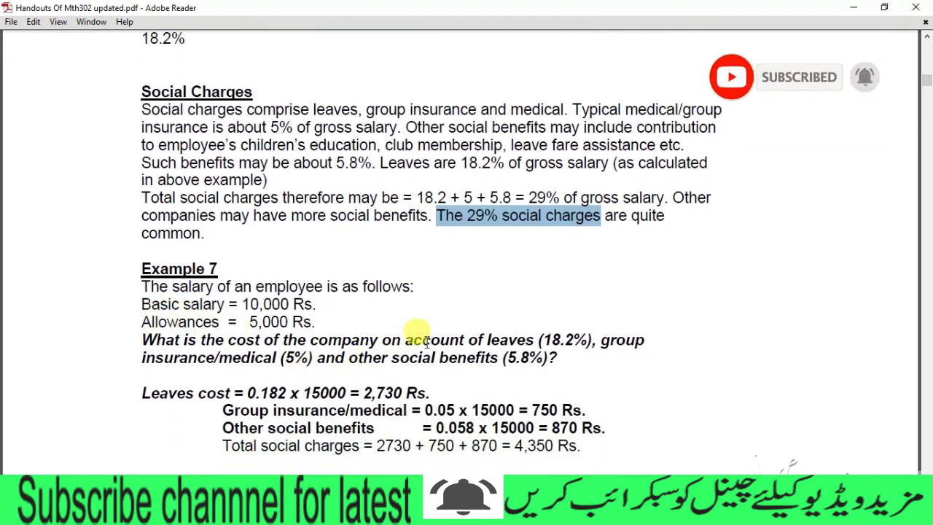
{"action": "left_click_drag", "start_coordinate": [406, 339], "coordinate": [574, 340]}
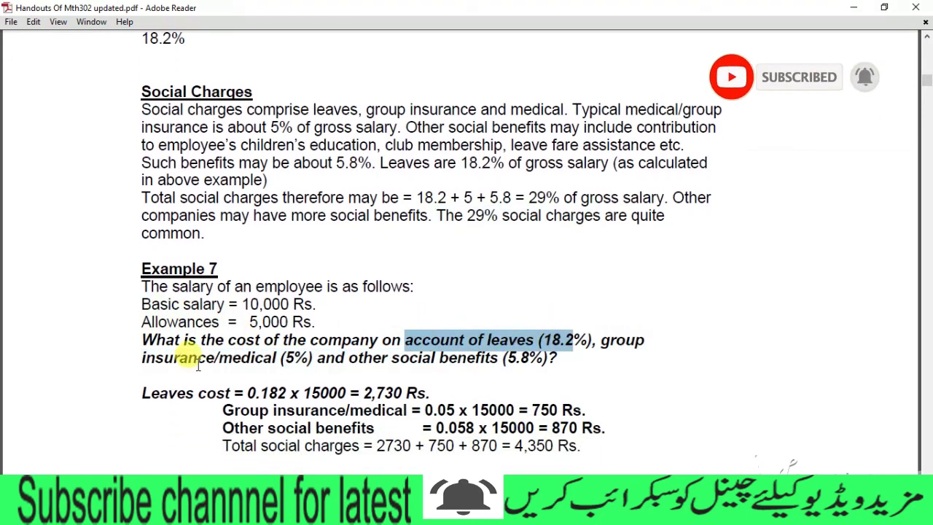
{"action": "left_click_drag", "start_coordinate": [143, 357], "coordinate": [313, 357]}
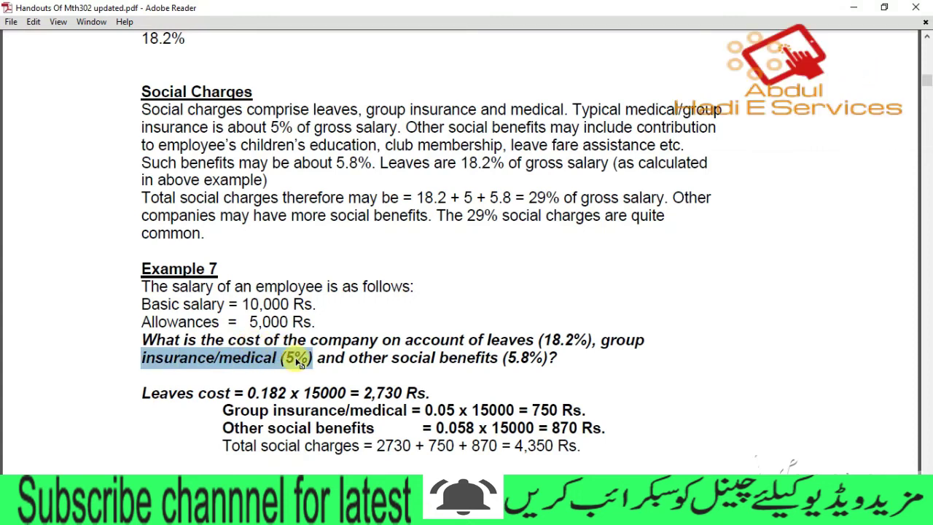
{"action": "left_click_drag", "start_coordinate": [392, 357], "coordinate": [557, 357]}
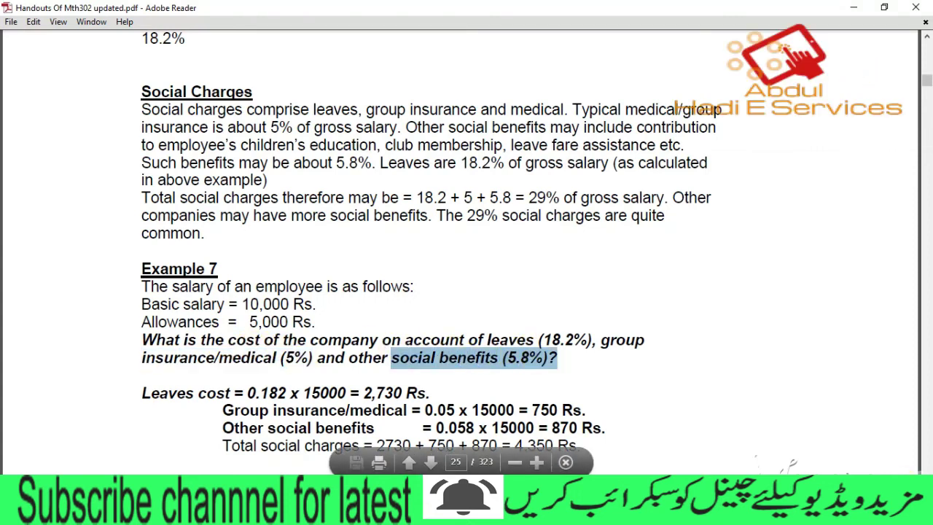
In the summary, highlight the allowances, Gratuity 9.09, Provident Fund and Social Charges lines.
{"action": "scroll", "coordinate": [431, 242], "scroll_direction": "down", "scroll_amount": 1}
{"action": "scroll", "coordinate": [432, 242], "scroll_direction": "down", "scroll_amount": 1}
{"action": "scroll", "coordinate": [431, 242], "scroll_direction": "down", "scroll_amount": 1}
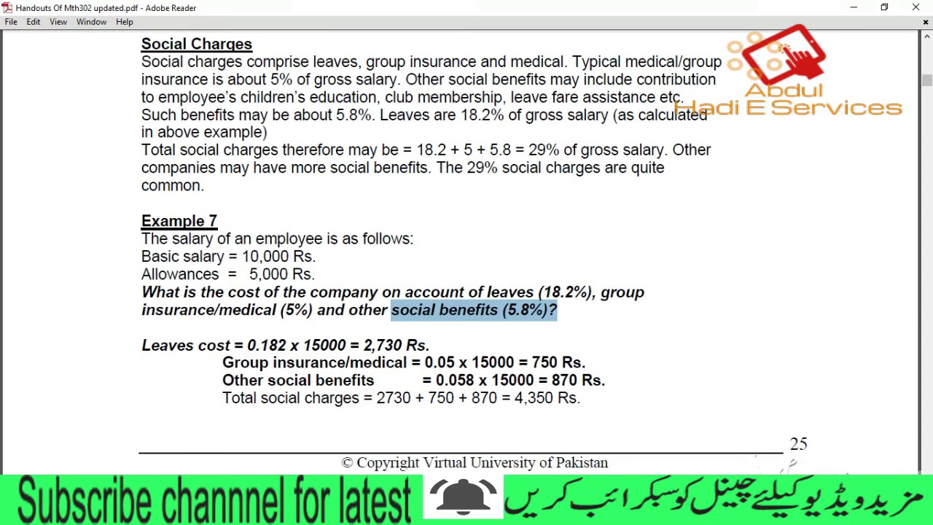
{"action": "scroll", "coordinate": [432, 242], "scroll_direction": "down", "scroll_amount": 2}
{"action": "scroll", "coordinate": [432, 242], "scroll_direction": "down", "scroll_amount": 1}
{"action": "scroll", "coordinate": [432, 242], "scroll_direction": "down", "scroll_amount": 6}
{"action": "left_click_drag", "start_coordinate": [146, 207], "coordinate": [353, 209]}
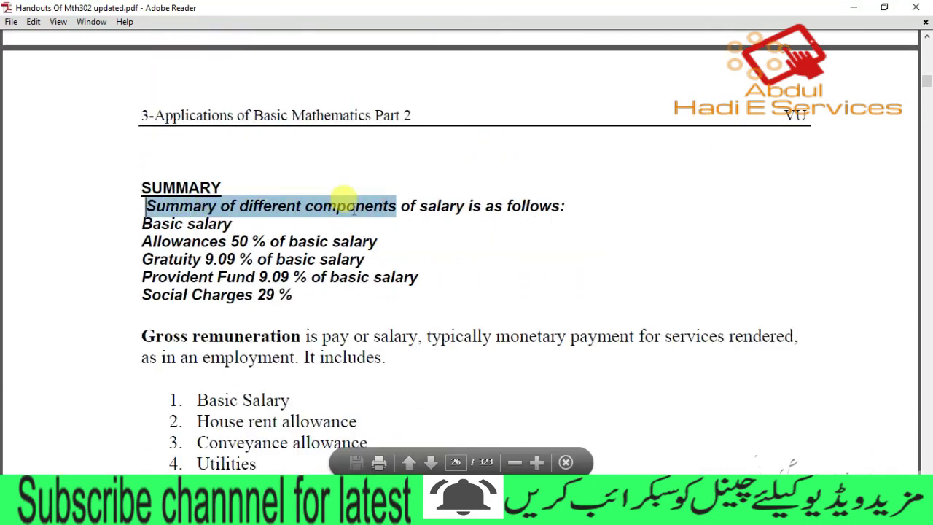
{"action": "left_click_drag", "start_coordinate": [144, 242], "coordinate": [246, 248]}
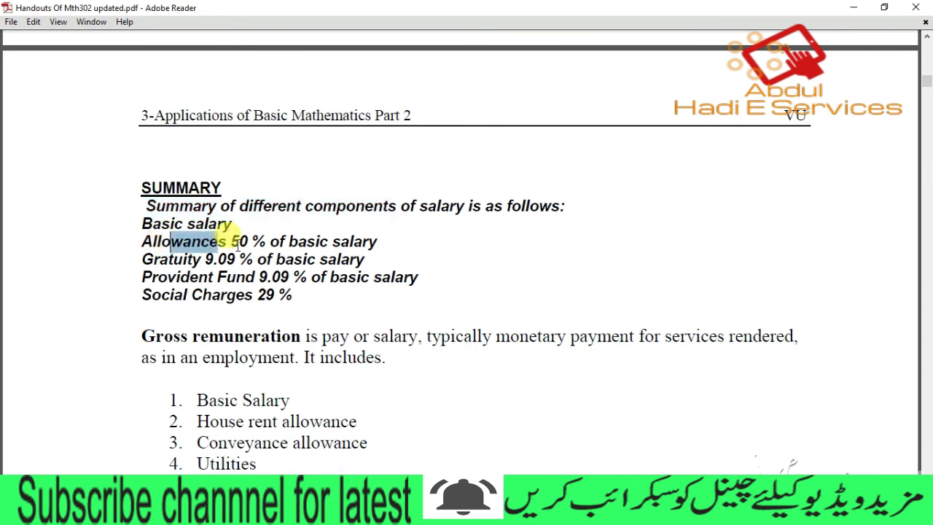
{"action": "left_click_drag", "start_coordinate": [143, 259], "coordinate": [235, 260]}
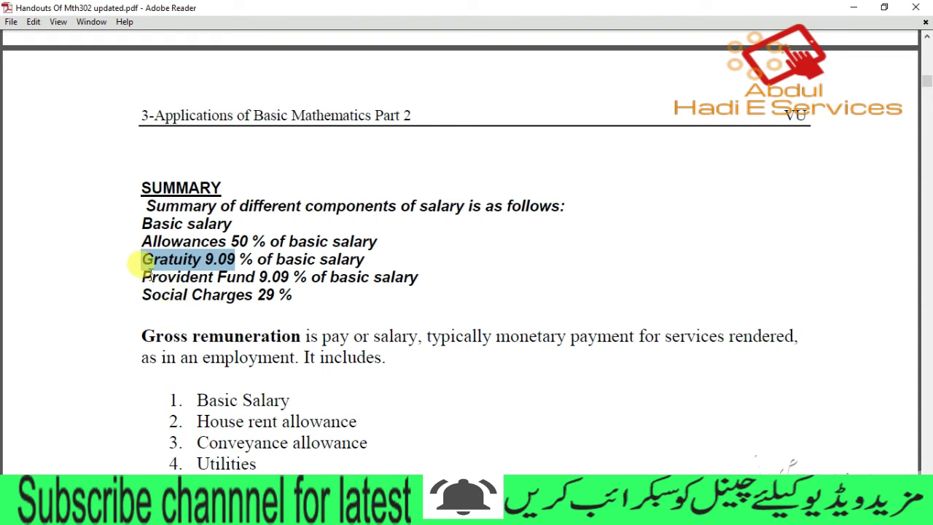
{"action": "left_click_drag", "start_coordinate": [149, 277], "coordinate": [194, 277]}
{"action": "left_click_drag", "start_coordinate": [142, 295], "coordinate": [259, 295]}
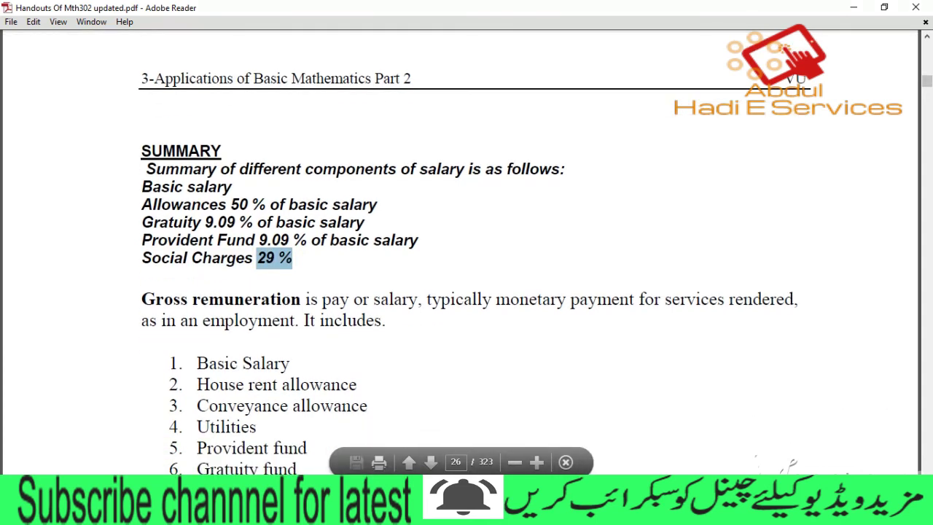
{"action": "scroll", "coordinate": [467, 255], "scroll_direction": "down", "scroll_amount": 4}
{"action": "scroll", "coordinate": [466, 255], "scroll_direction": "down", "scroll_amount": 1}
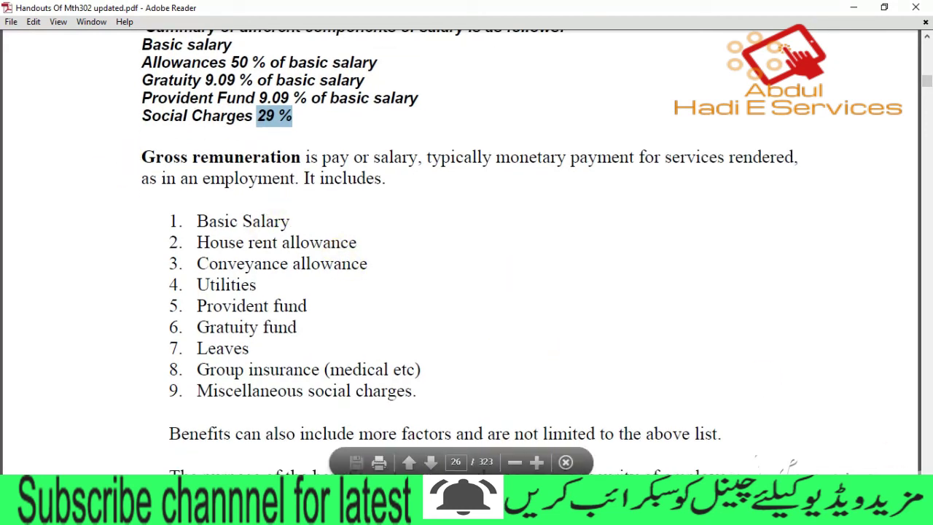
{"action": "mouse_move", "coordinate": [620, 514]}
{"action": "left_click", "coordinate": [664, 460]}
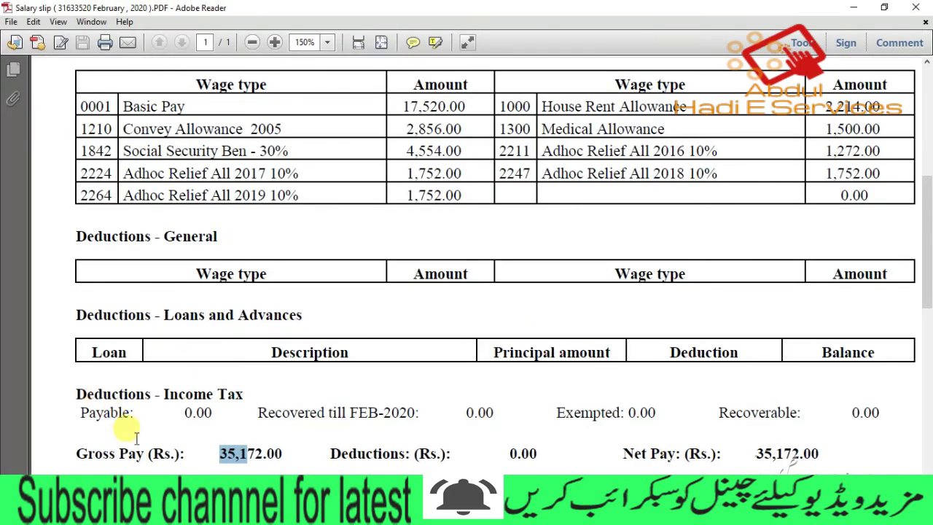
{"action": "left_click_drag", "start_coordinate": [116, 449], "coordinate": [196, 446]}
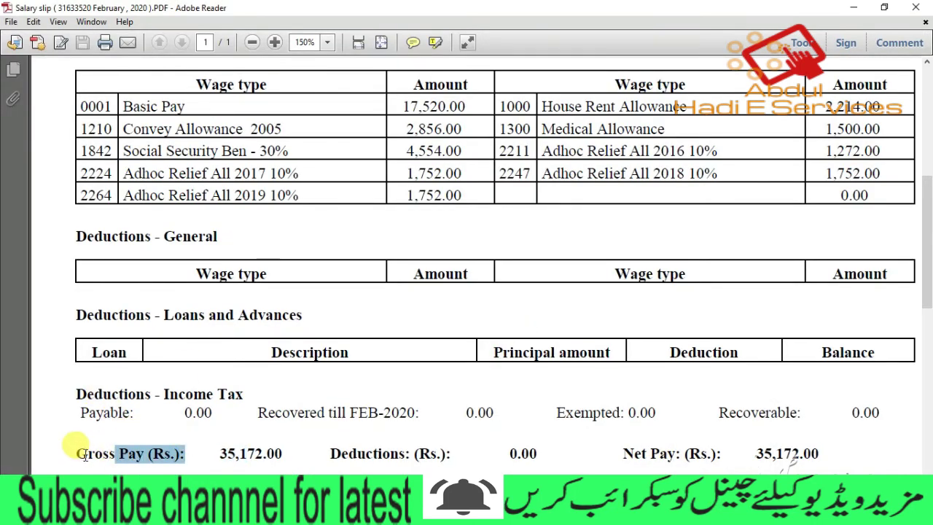
{"action": "left_click_drag", "start_coordinate": [79, 452], "coordinate": [145, 453]}
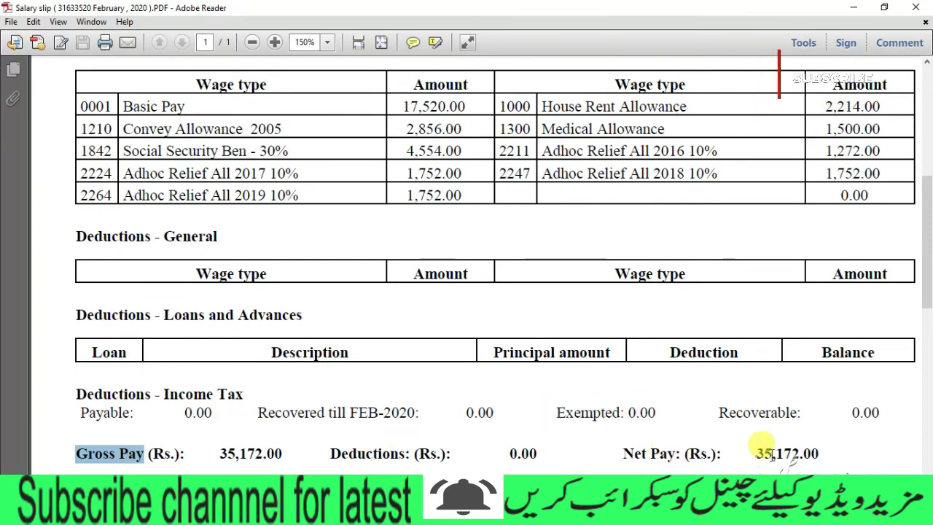
{"action": "left_click_drag", "start_coordinate": [757, 452], "coordinate": [811, 462]}
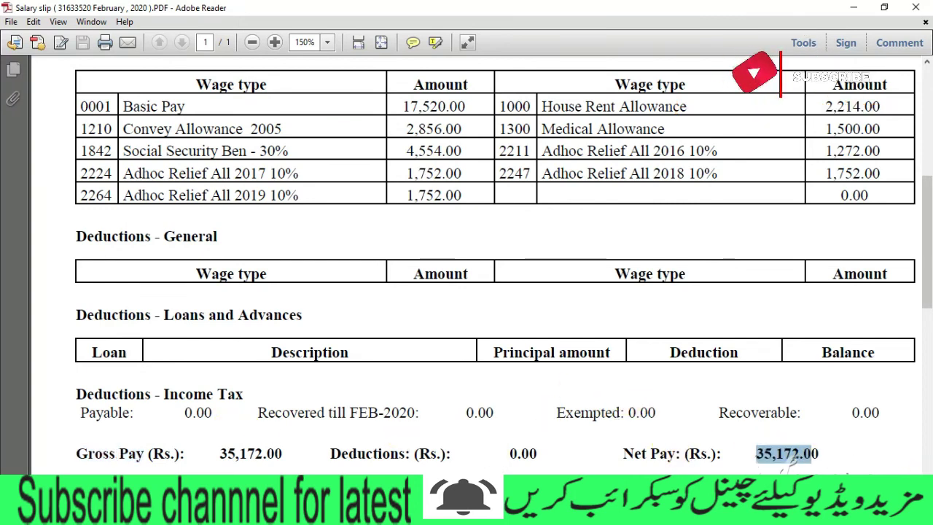
{"action": "mouse_move", "coordinate": [652, 454]}
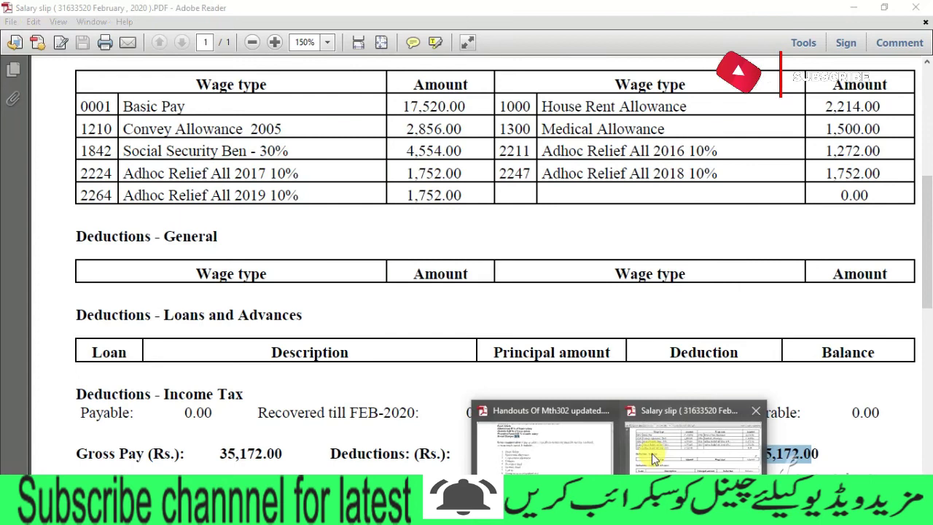
{"action": "left_click", "coordinate": [549, 444]}
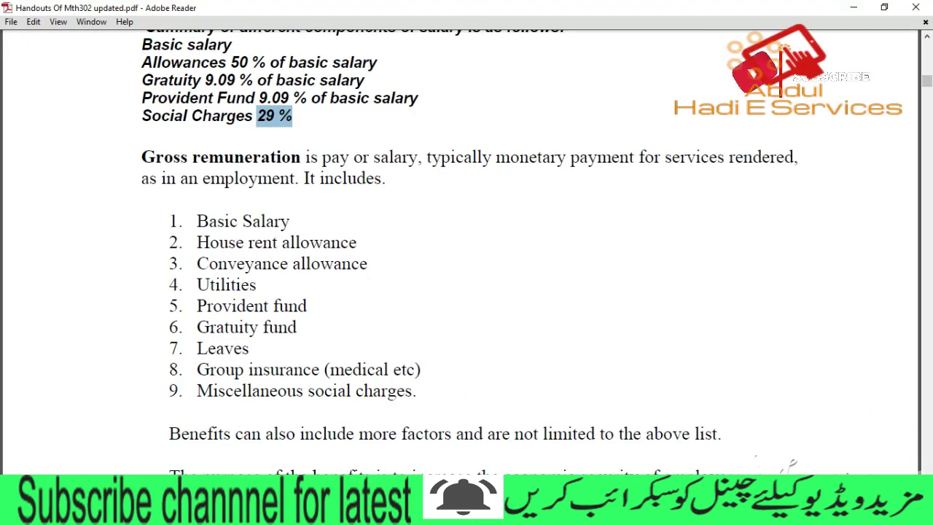
Scroll past Example 8 and the Excel gross salary screenshot to Example 9's 0.1 X 100 = 10%.
{"action": "scroll", "coordinate": [467, 255], "scroll_direction": "down", "scroll_amount": 3}
{"action": "scroll", "coordinate": [467, 255], "scroll_direction": "down", "scroll_amount": 3}
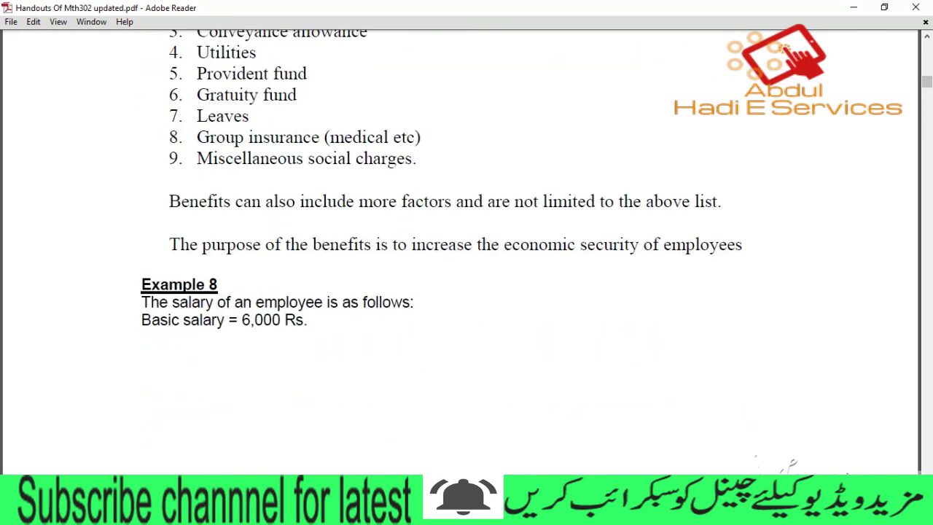
{"action": "scroll", "coordinate": [466, 255], "scroll_direction": "down", "scroll_amount": 5}
{"action": "scroll", "coordinate": [467, 255], "scroll_direction": "down", "scroll_amount": 5}
{"action": "scroll", "coordinate": [467, 255], "scroll_direction": "down", "scroll_amount": 3}
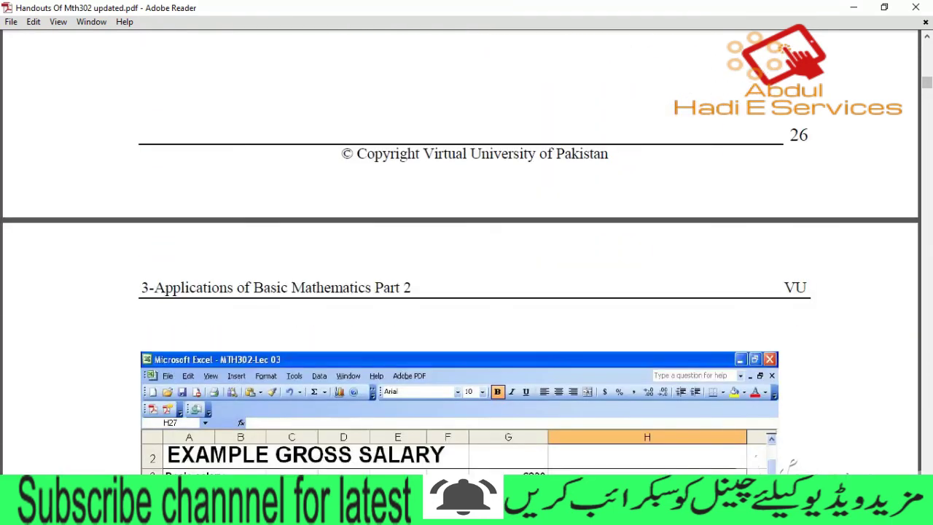
{"action": "scroll", "coordinate": [467, 255], "scroll_direction": "down", "scroll_amount": 2}
{"action": "scroll", "coordinate": [467, 291], "scroll_direction": "down", "scroll_amount": 4}
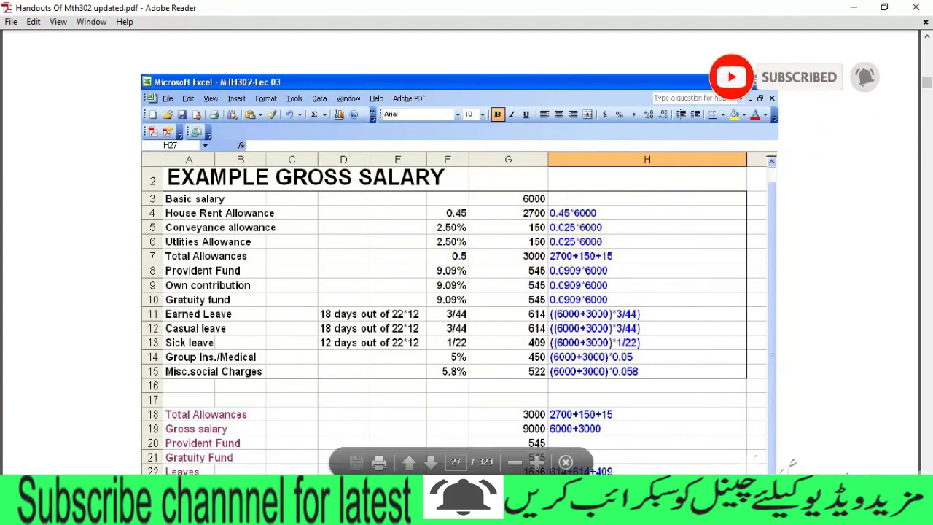
{"action": "scroll", "coordinate": [459, 292], "scroll_direction": "down", "scroll_amount": 2}
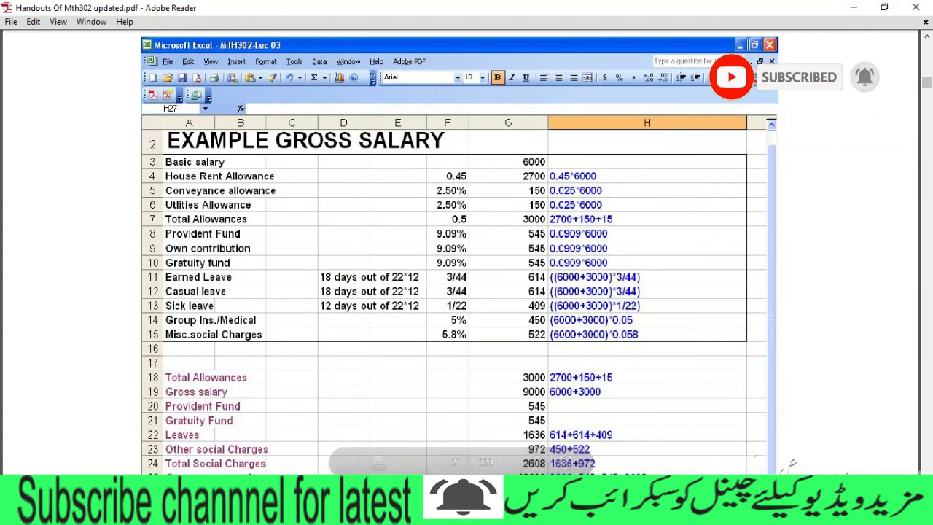
{"action": "scroll", "coordinate": [460, 292], "scroll_direction": "down", "scroll_amount": 2}
{"action": "scroll", "coordinate": [460, 291], "scroll_direction": "down", "scroll_amount": 1}
{"action": "scroll", "coordinate": [459, 292], "scroll_direction": "down", "scroll_amount": 2}
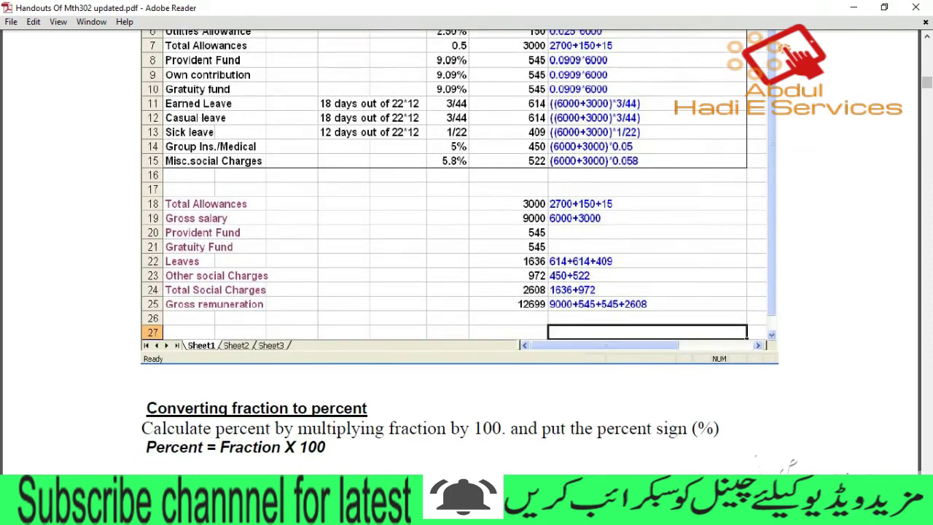
{"action": "scroll", "coordinate": [459, 292], "scroll_direction": "down", "scroll_amount": 2}
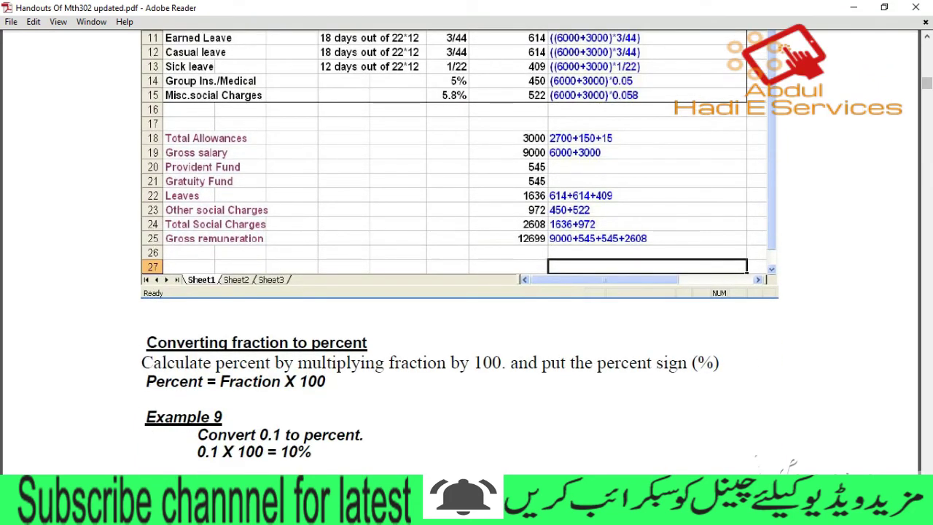
{"action": "scroll", "coordinate": [459, 292], "scroll_direction": "down", "scroll_amount": 1}
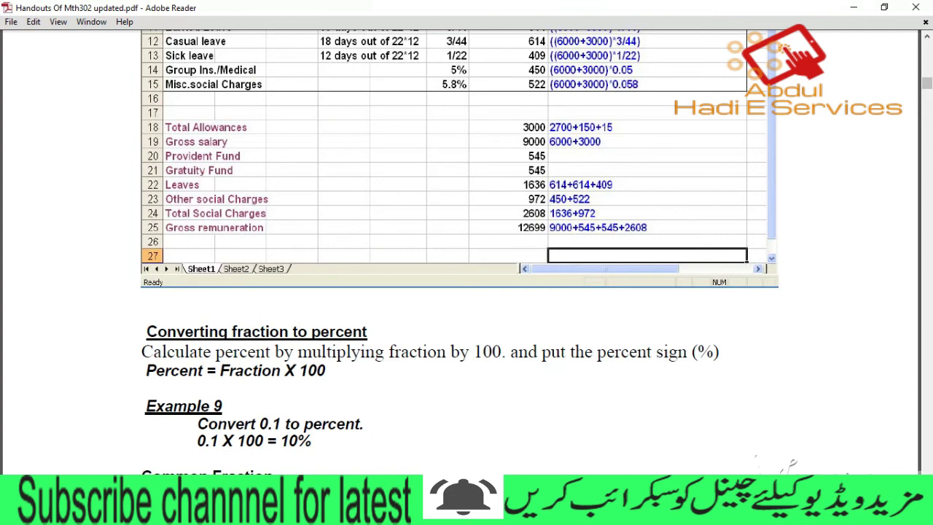
{"action": "scroll", "coordinate": [460, 292], "scroll_direction": "down", "scroll_amount": 2}
{"action": "scroll", "coordinate": [460, 292], "scroll_direction": "down", "scroll_amount": 2}
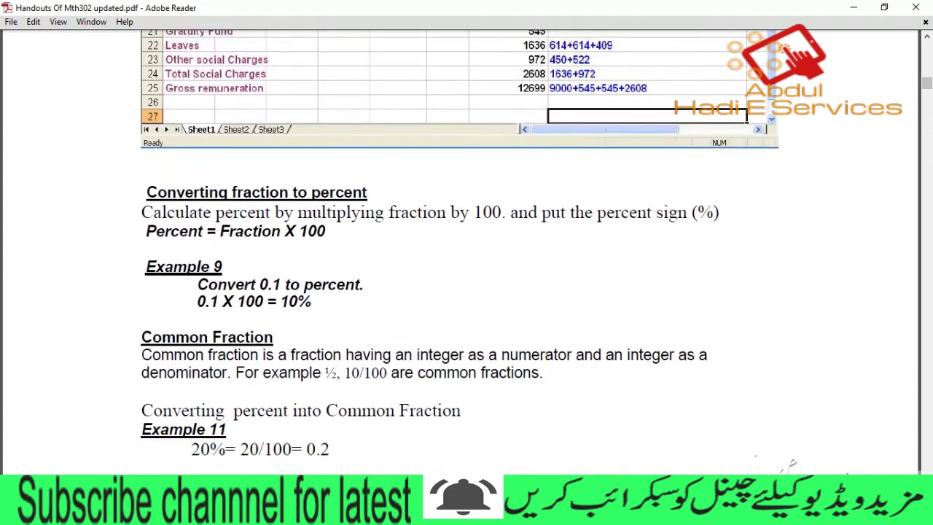
{"action": "scroll", "coordinate": [339, 196], "scroll_direction": "down", "scroll_amount": 2}
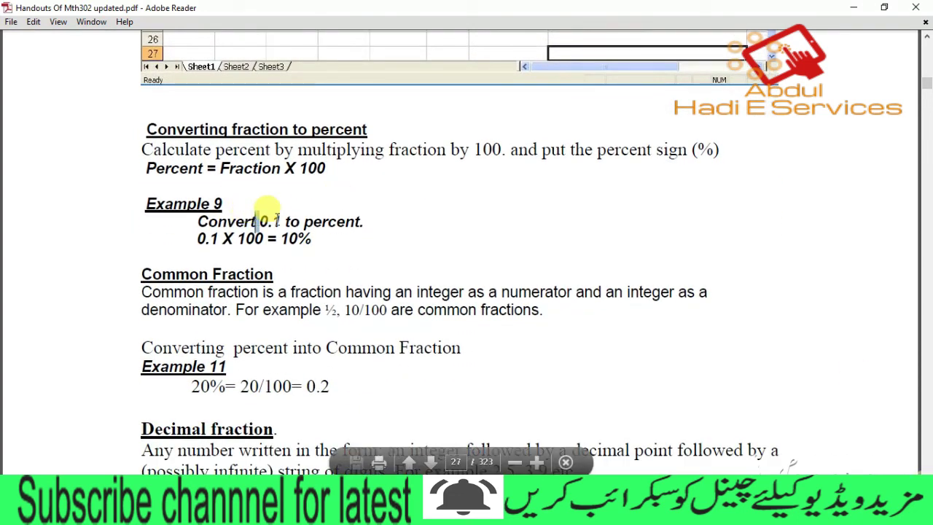
Highlight 0.1 in Example 9, 20% in Example 11 and the word Common.
{"action": "left_click_drag", "start_coordinate": [256, 220], "coordinate": [300, 221]}
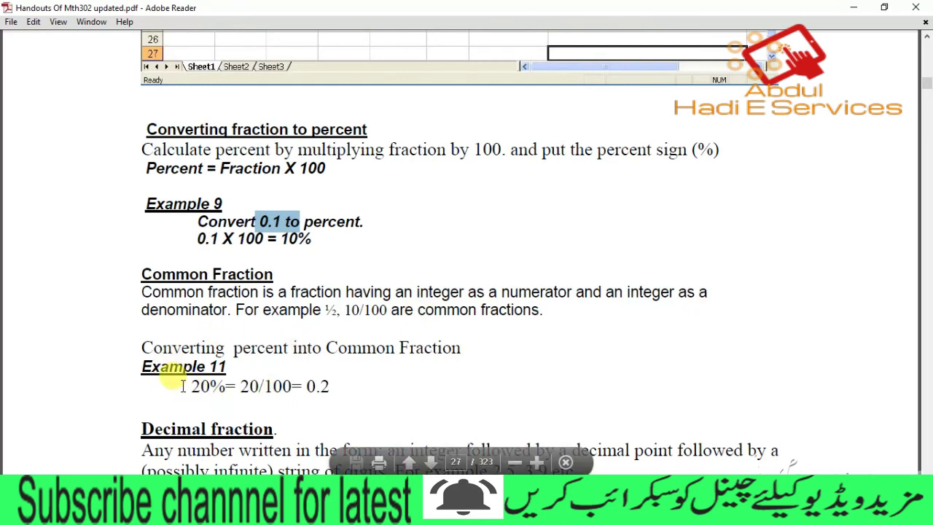
{"action": "left_click_drag", "start_coordinate": [187, 386], "coordinate": [226, 386]}
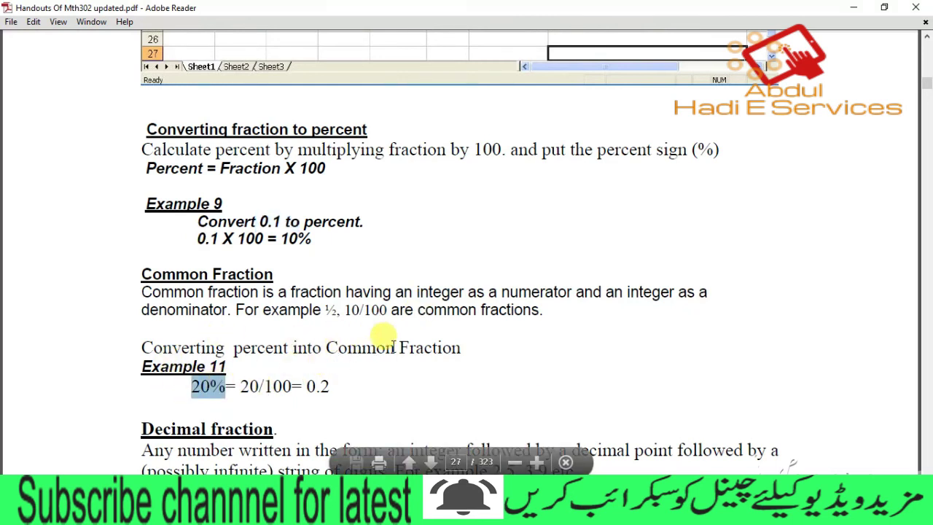
{"action": "left_click_drag", "start_coordinate": [400, 347], "coordinate": [348, 348]}
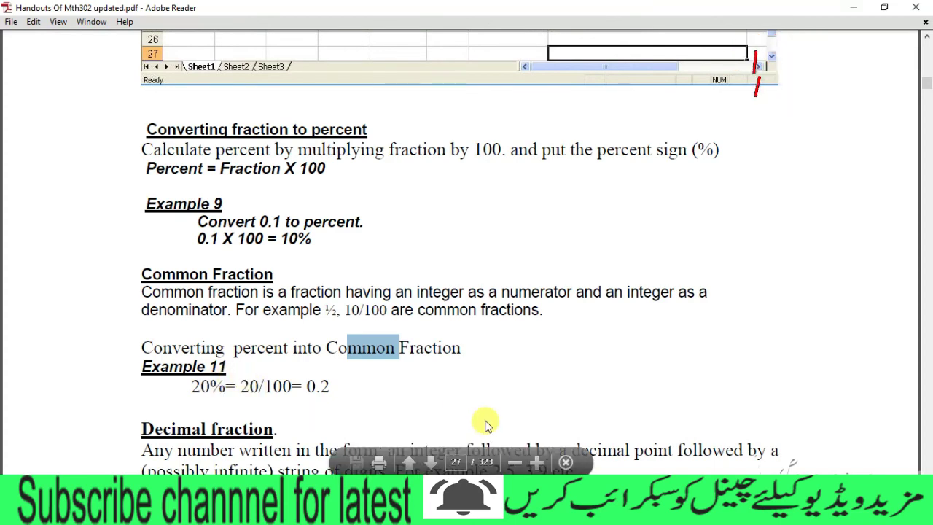
{"action": "scroll", "coordinate": [467, 292], "scroll_direction": "down", "scroll_amount": 5}
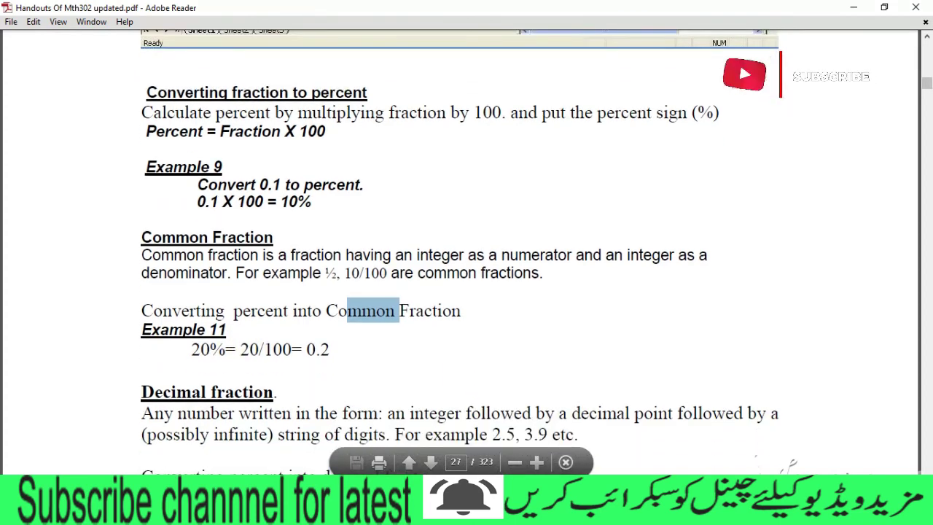
On page 28, highlight the Percentage = Base x Rate formula, then the Example 13 question.
{"action": "scroll", "coordinate": [467, 292], "scroll_direction": "down", "scroll_amount": 3}
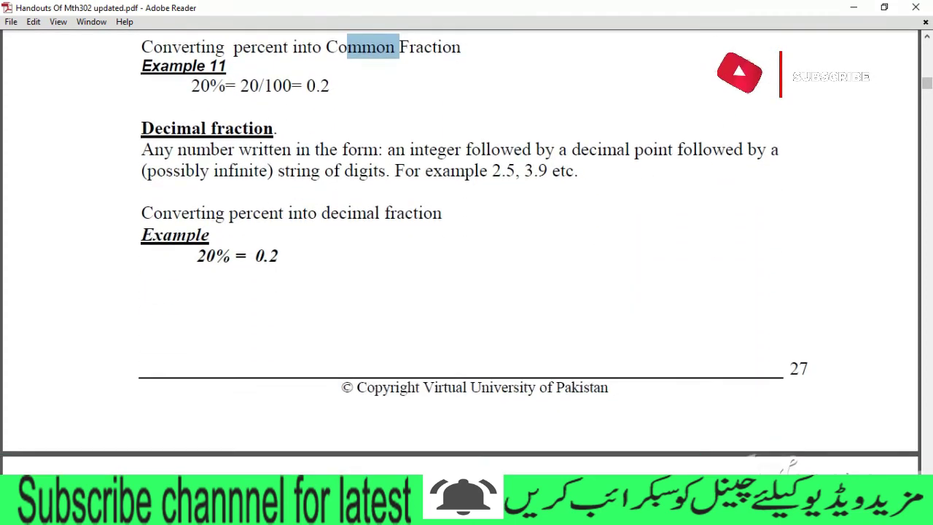
{"action": "scroll", "coordinate": [466, 292], "scroll_direction": "down", "scroll_amount": 4}
{"action": "scroll", "coordinate": [466, 292], "scroll_direction": "down", "scroll_amount": 5}
{"action": "scroll", "coordinate": [467, 292], "scroll_direction": "down", "scroll_amount": 2}
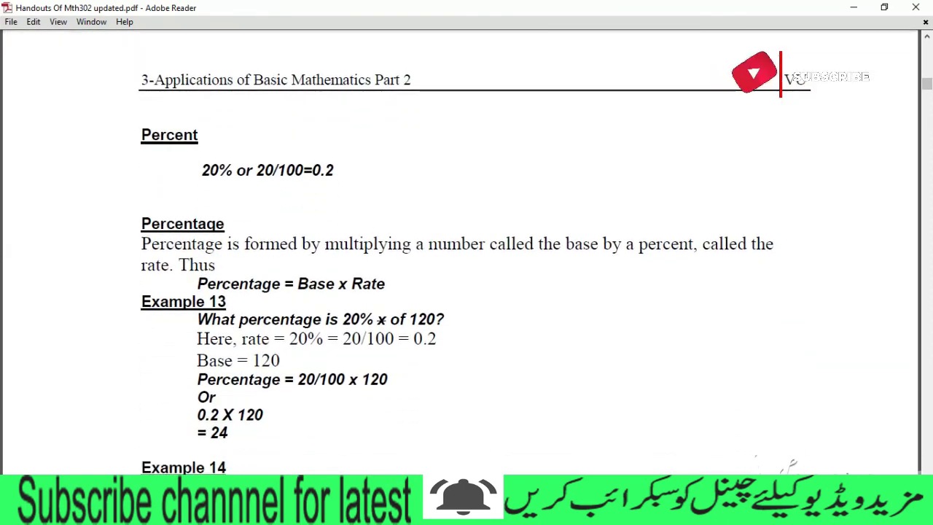
{"action": "scroll", "coordinate": [467, 292], "scroll_direction": "down", "scroll_amount": 1}
{"action": "scroll", "coordinate": [466, 292], "scroll_direction": "down", "scroll_amount": 1}
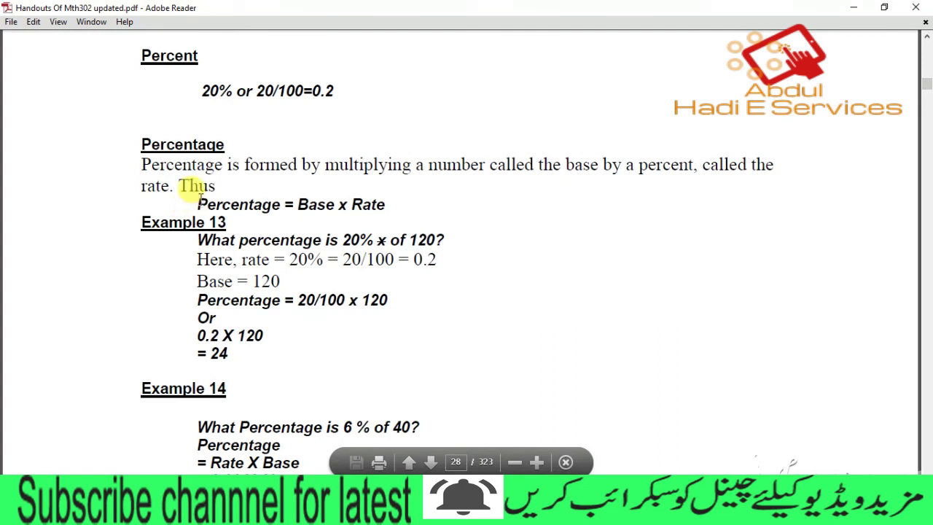
{"action": "left_click_drag", "start_coordinate": [197, 203], "coordinate": [402, 197]}
{"action": "left_click", "coordinate": [399, 210]}
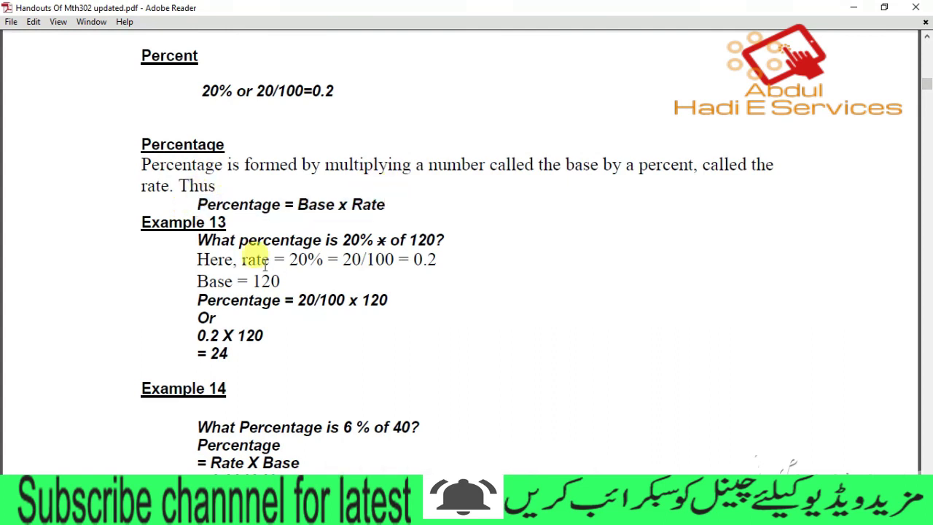
{"action": "left_click_drag", "start_coordinate": [198, 241], "coordinate": [391, 241]}
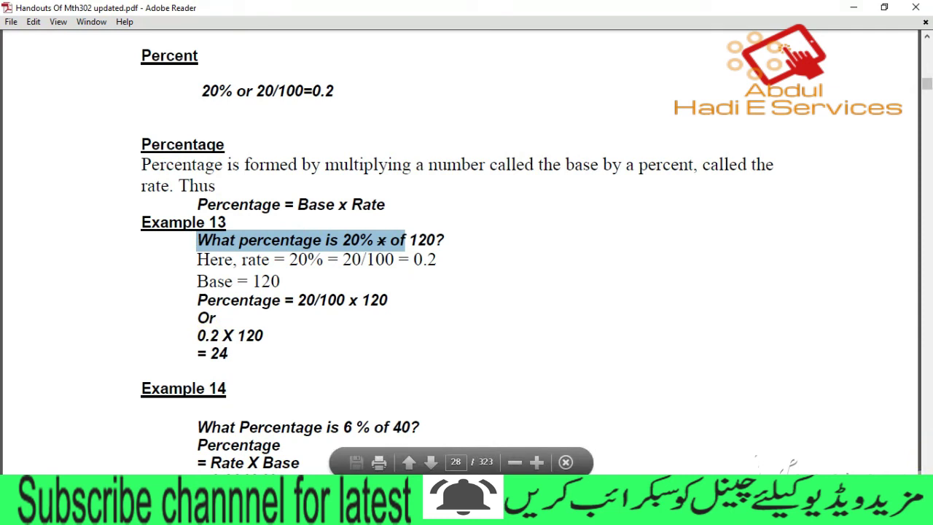
Scroll past Examples 14 and 15 to Lecture 4's objectives at the top of page 29.
{"action": "scroll", "coordinate": [830, 146], "scroll_direction": "down", "scroll_amount": 1}
{"action": "scroll", "coordinate": [830, 146], "scroll_direction": "down", "scroll_amount": 3}
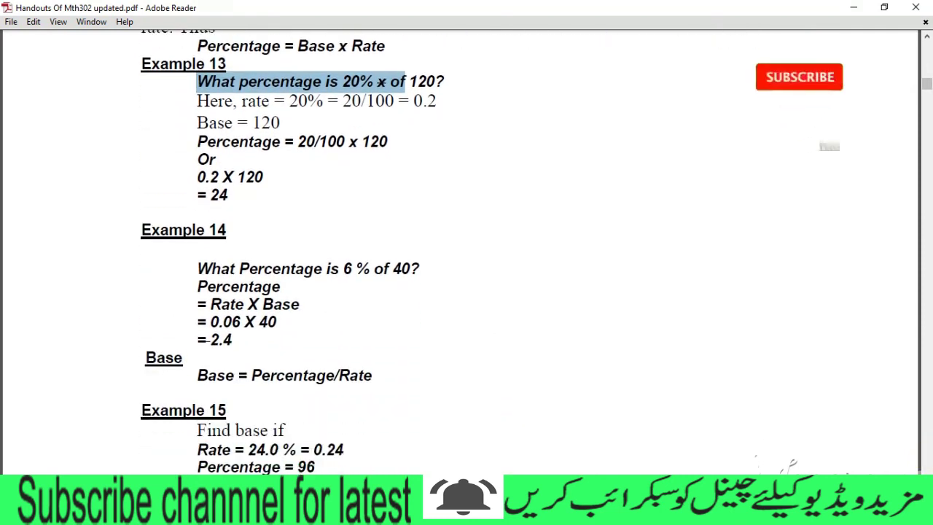
{"action": "scroll", "coordinate": [830, 145], "scroll_direction": "down", "scroll_amount": 2}
{"action": "scroll", "coordinate": [830, 145], "scroll_direction": "down", "scroll_amount": 3}
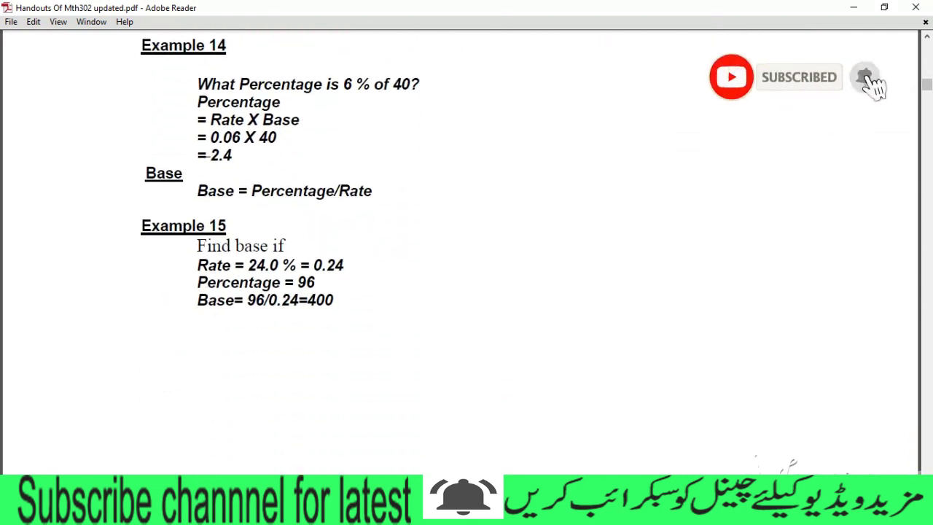
{"action": "scroll", "coordinate": [830, 146], "scroll_direction": "down", "scroll_amount": 1}
{"action": "scroll", "coordinate": [829, 146], "scroll_direction": "down", "scroll_amount": 2}
{"action": "scroll", "coordinate": [830, 146], "scroll_direction": "down", "scroll_amount": 3}
{"action": "scroll", "coordinate": [829, 146], "scroll_direction": "down", "scroll_amount": 3}
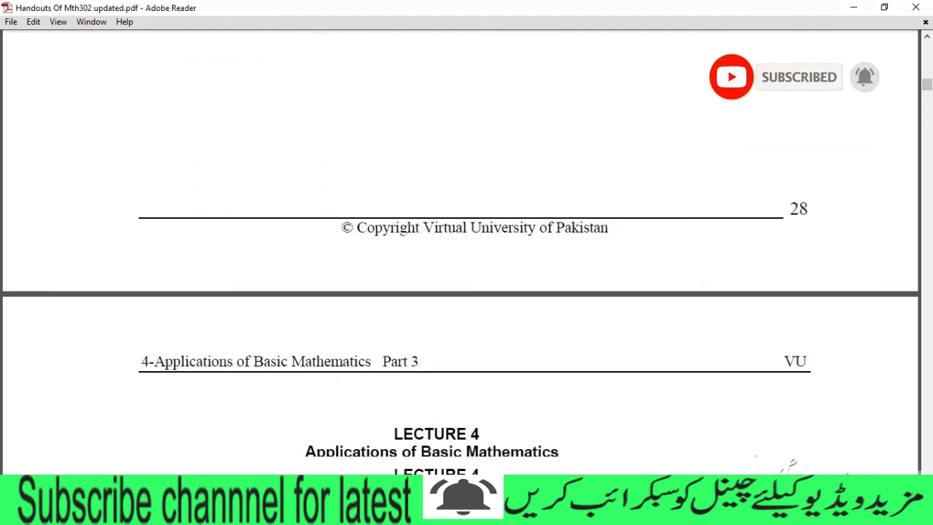
{"action": "scroll", "coordinate": [466, 255], "scroll_direction": "down", "scroll_amount": 5}
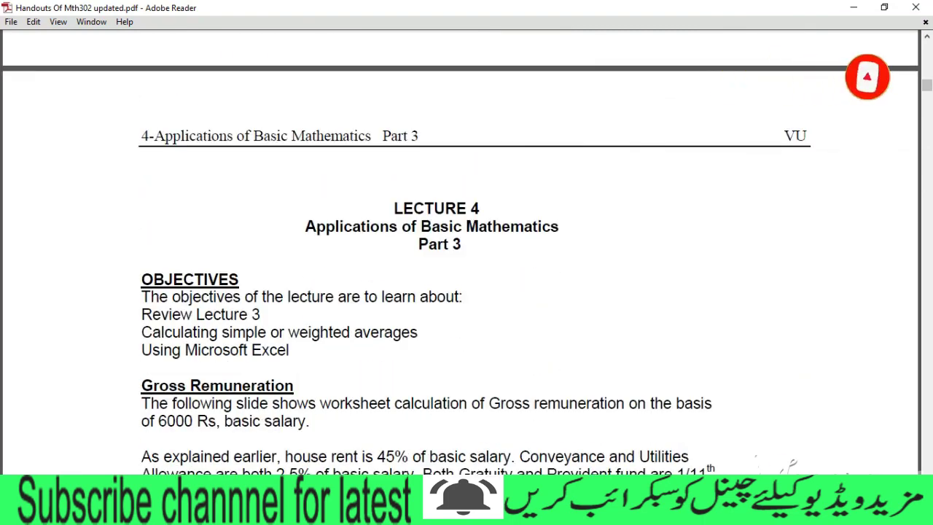